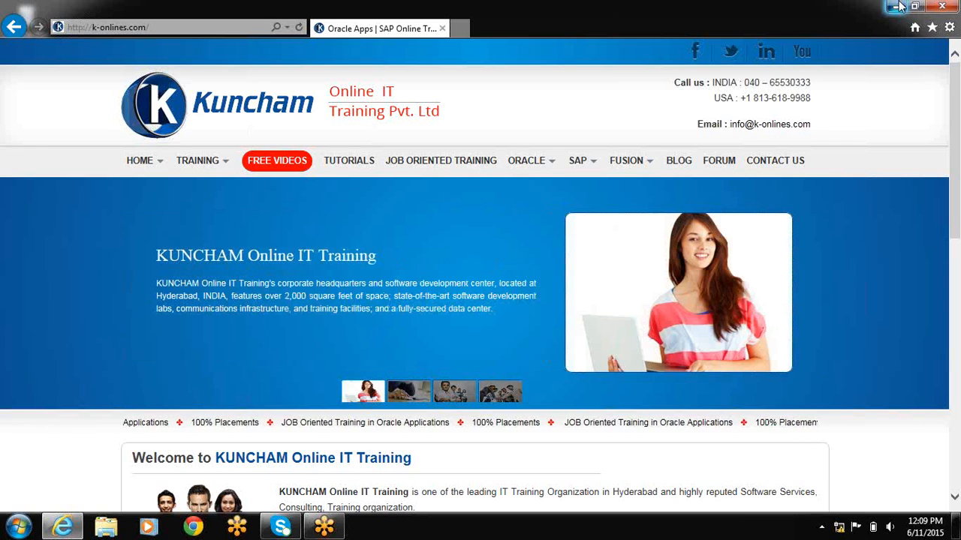
Minimize the browser and open a blank Notepad document on the desktop.
left_click(898, 6)
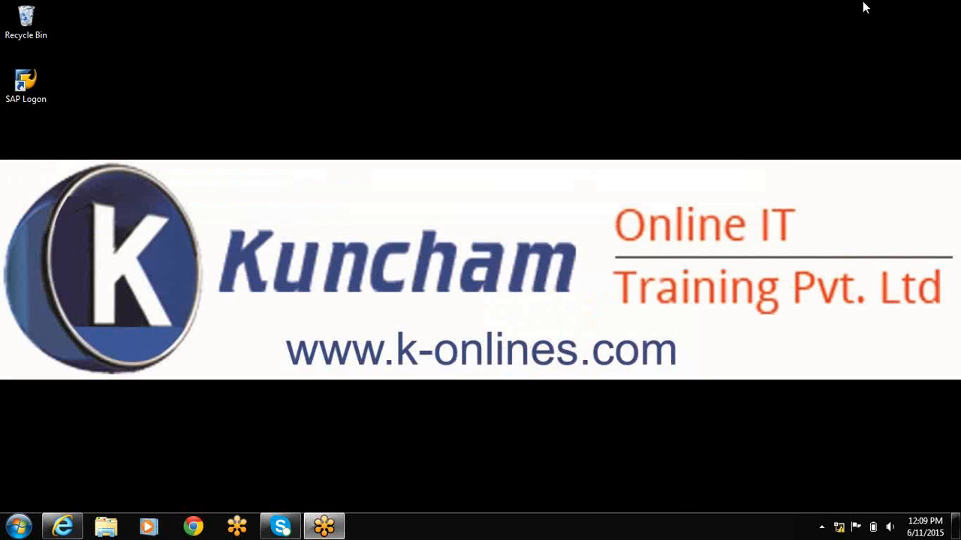
left_click(18, 526)
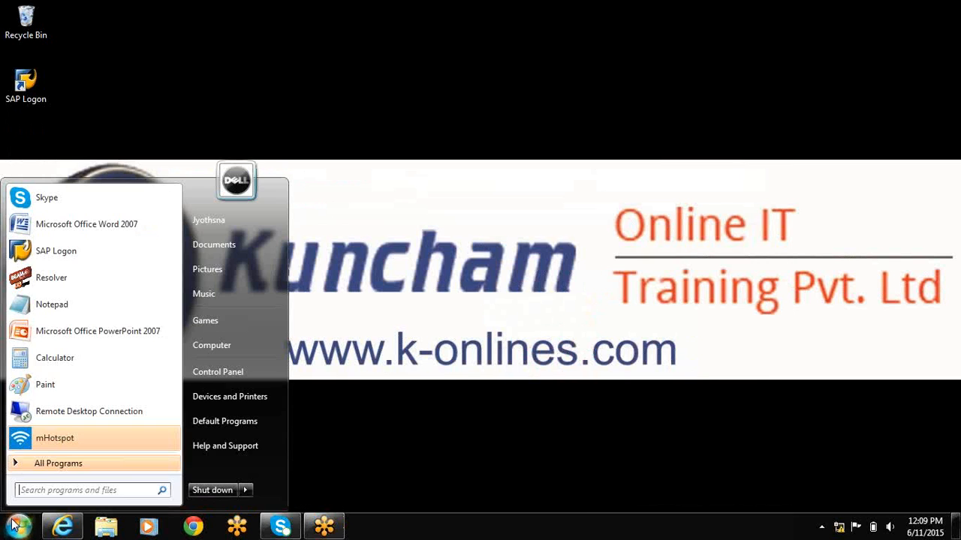
left_click(58, 307)
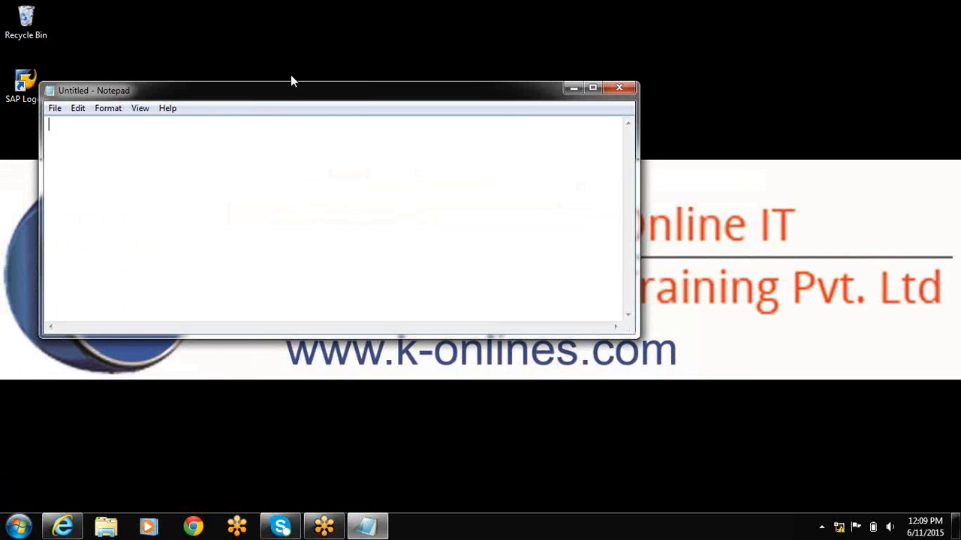
left_click_drag(293, 94, 296, 75)
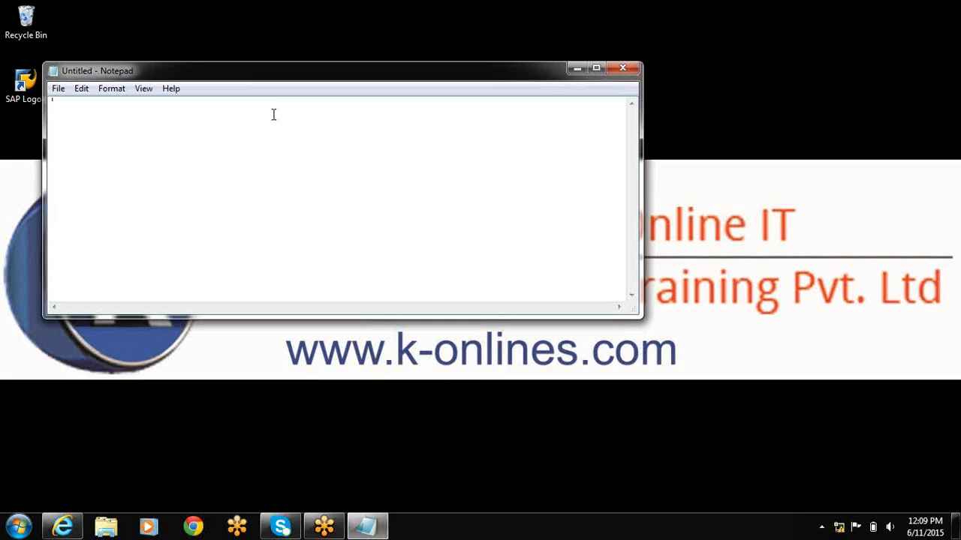
Enter the heading "DATA LOADING" in the first line of the note.
type("DATA LOADING")
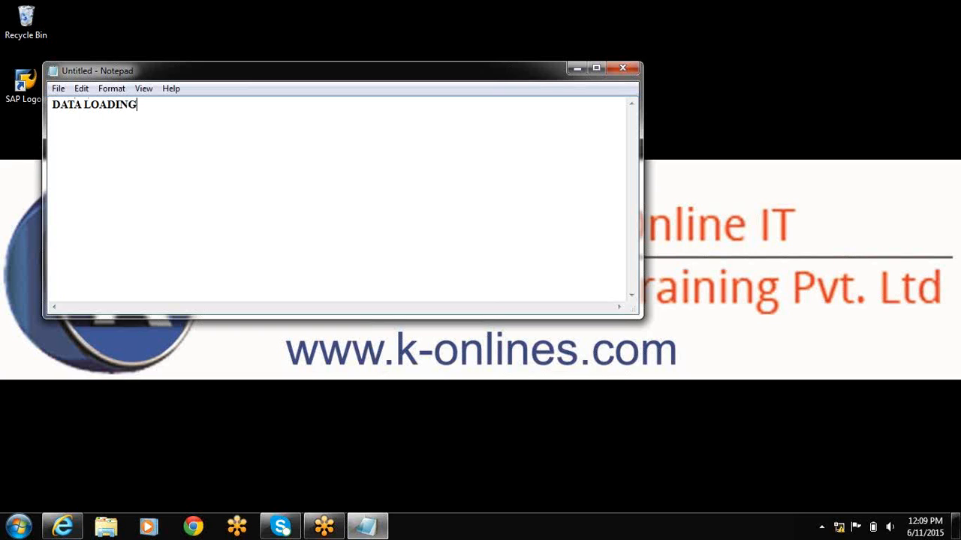
Below the heading, list "1.MASTER DATA LOADING" and "2.TRANSACTION DATA LOADING" after a blank line.
key("Return")
key("Return")
type("1.MASTER DATA")
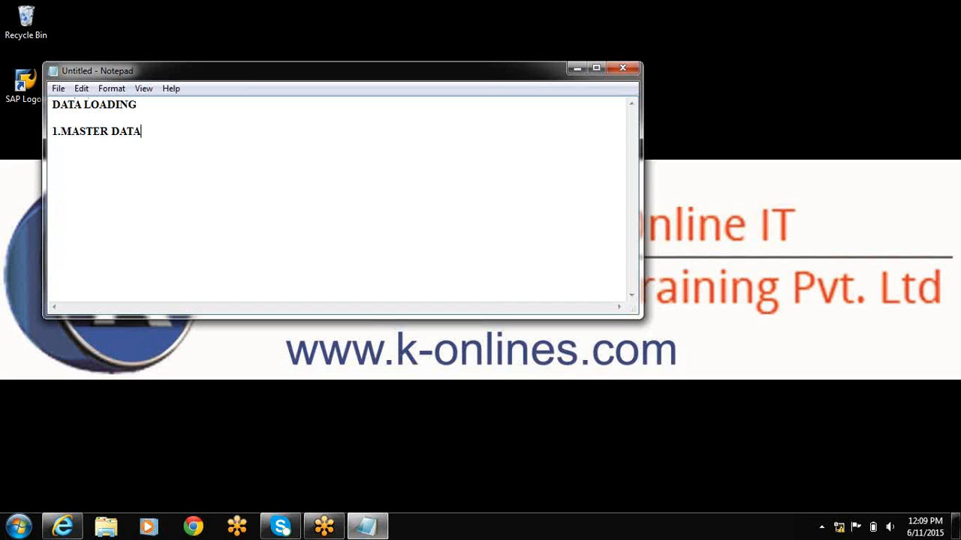
type(" LOADING")
key("Return")
type("2.TRAN")
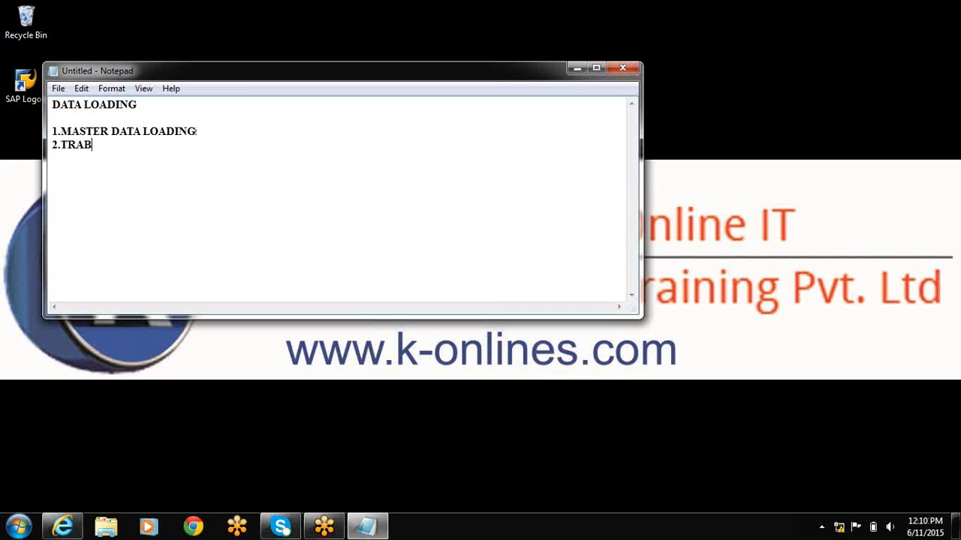
type("SACTION DATAT")
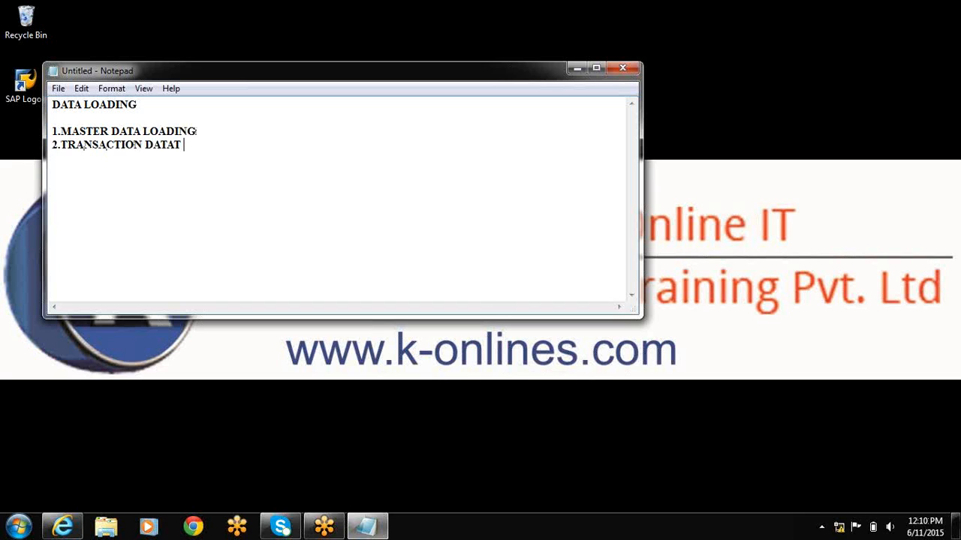
key("BackSpace")
type("LOADING")
Add a separate section "1.MASTER DATA LOADING" with the entries "A.MANUAL" and "B.AUTOMATIC" beneath it.
key("Return")
key("Return")
type("1.MA")
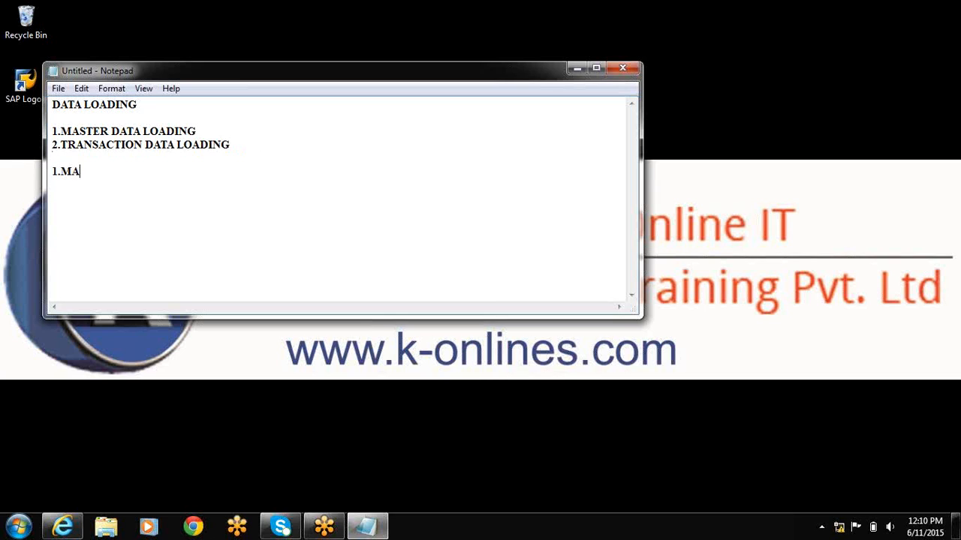
type("STER DATA LOADING")
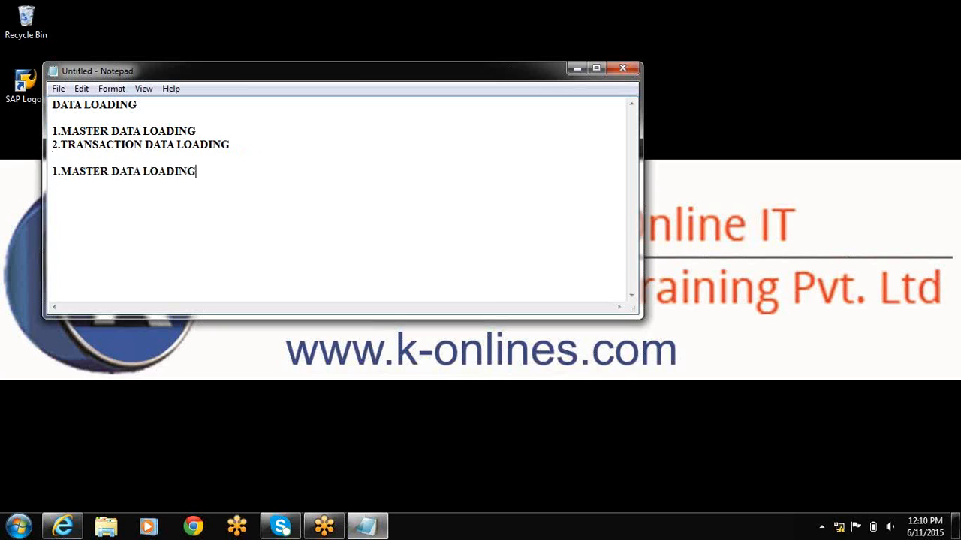
key("Return")
type("AT")
type(".MANUAL")
key("Return")
type("B")
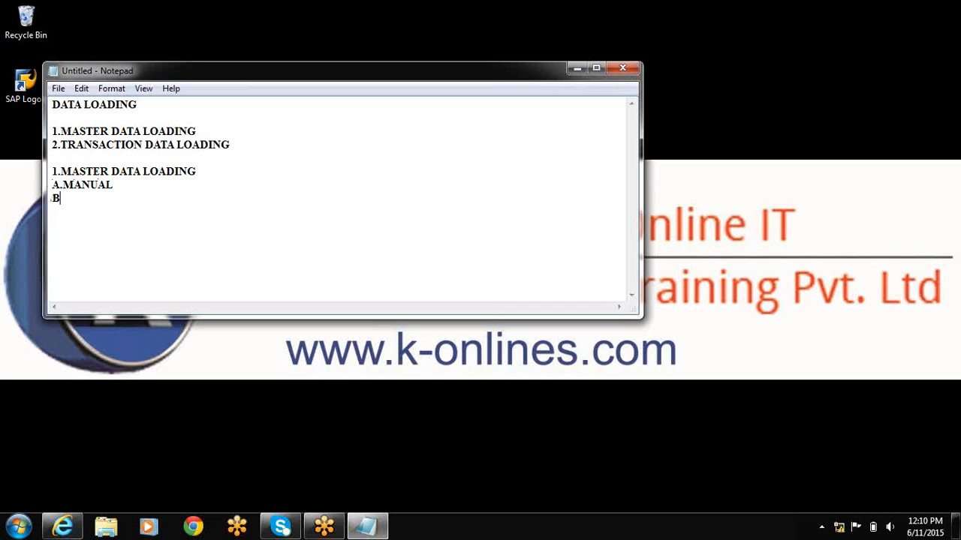
type(".AUTOMATIC")
Leave a blank line and add the section heading "A.MANUAL".
key("Return")
List "1.ATTRIBUTES", "2.TEXTS" and "3.HIERARCHIES" under the A.MANUAL section heading.
key("Return")
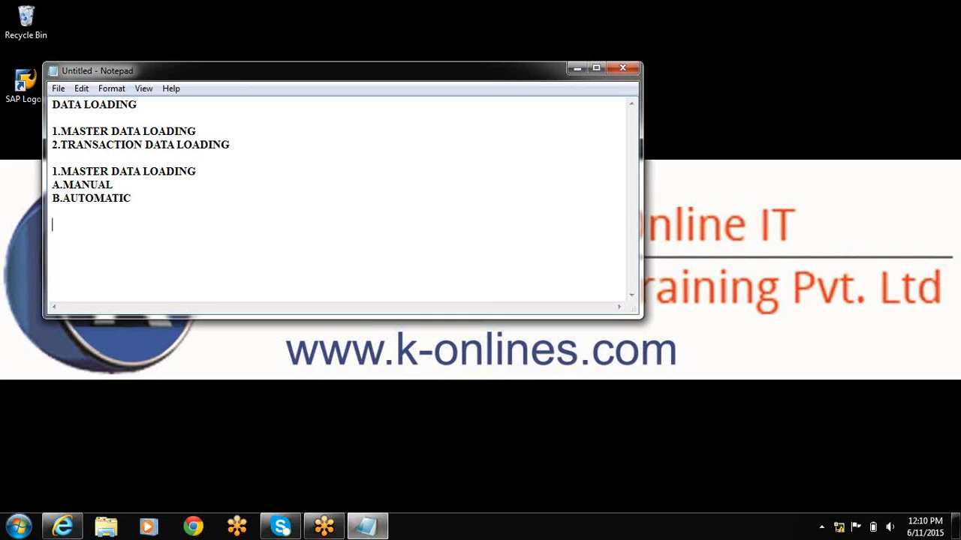
type("A.M")
type("AN")
key("BackSpace")
type("NUAL")
key("Return")
type("1.ATTR")
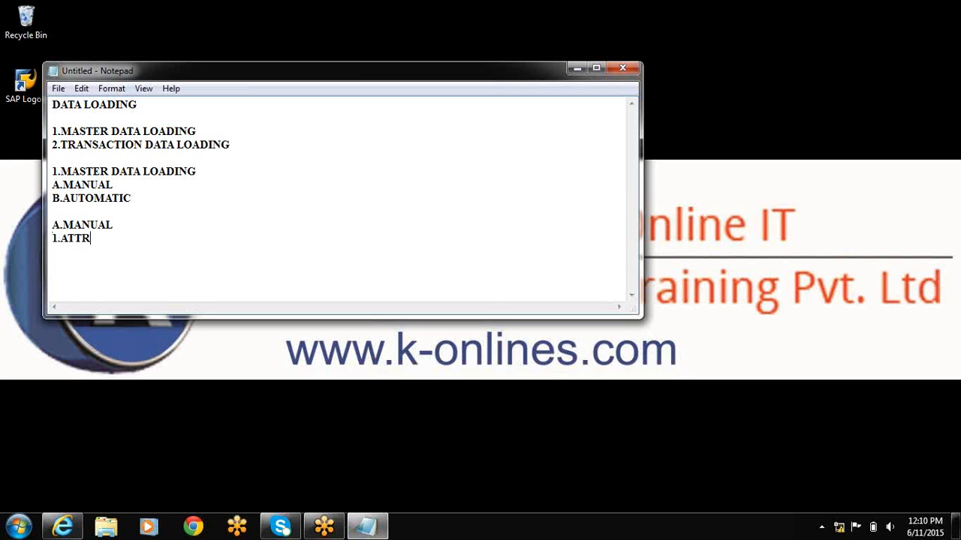
type("IBUTES")
key("Return")
type("2.TEXTS")
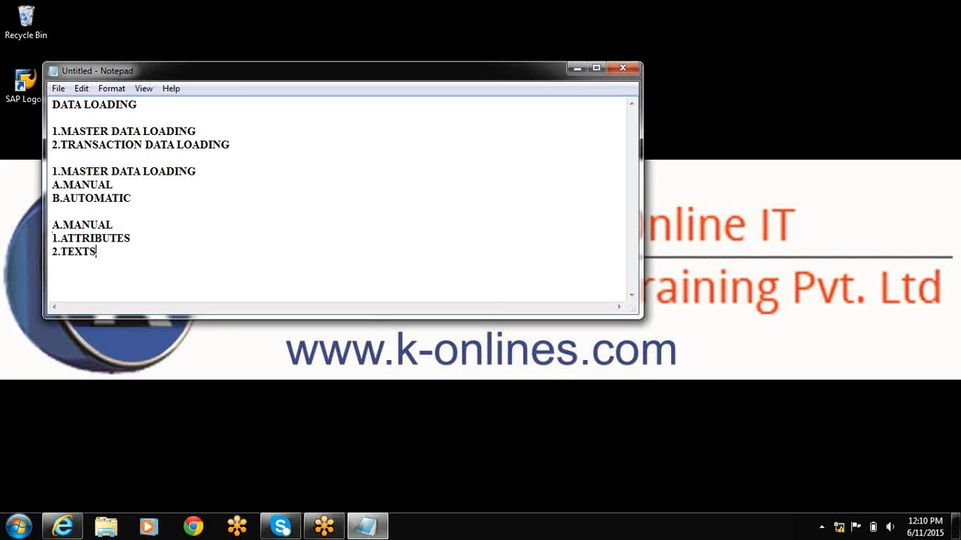
key("Return")
type("3.HIERARC")
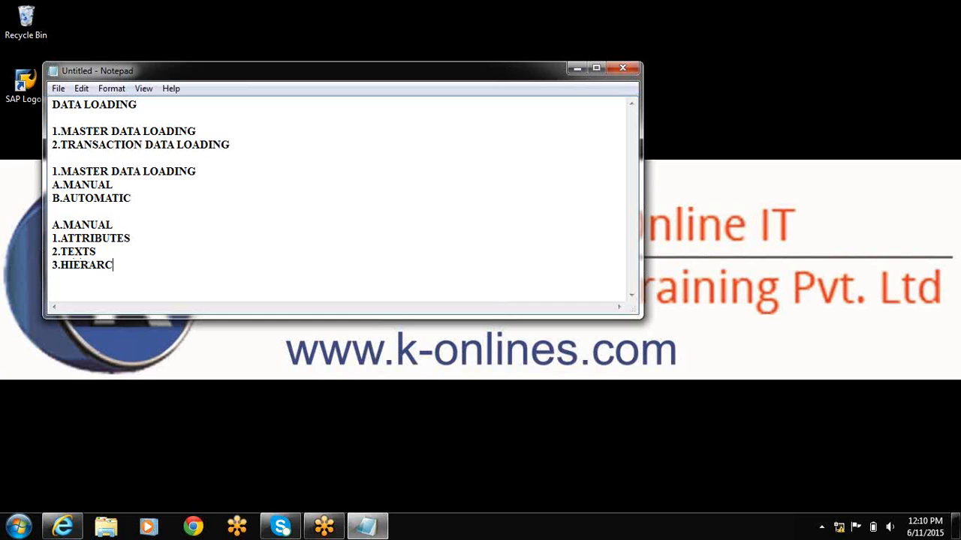
type("HIES")
Leave a blank line after the hierarchies entry and begin a new line with "M.D (ATTRIBUTES,TEXTS)".
key("Return")
key("Return")
type("M.D (ATTRUBI")
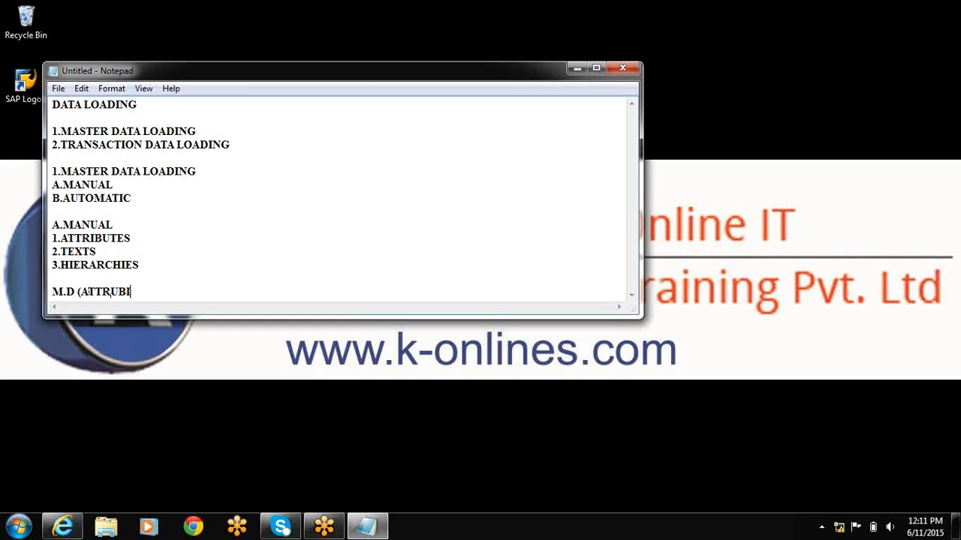
type("U")
key("BackSpace")
key("BackSpace")
key("BackSpace")
type("IBUTES")
type(",TE")
type("XT")
type("S)")
type(" LOA")
type("DS")
Continue the M.D line with "LOADING INTO SAP BI 7.3".
key("BackSpace")
type("ING INTO")
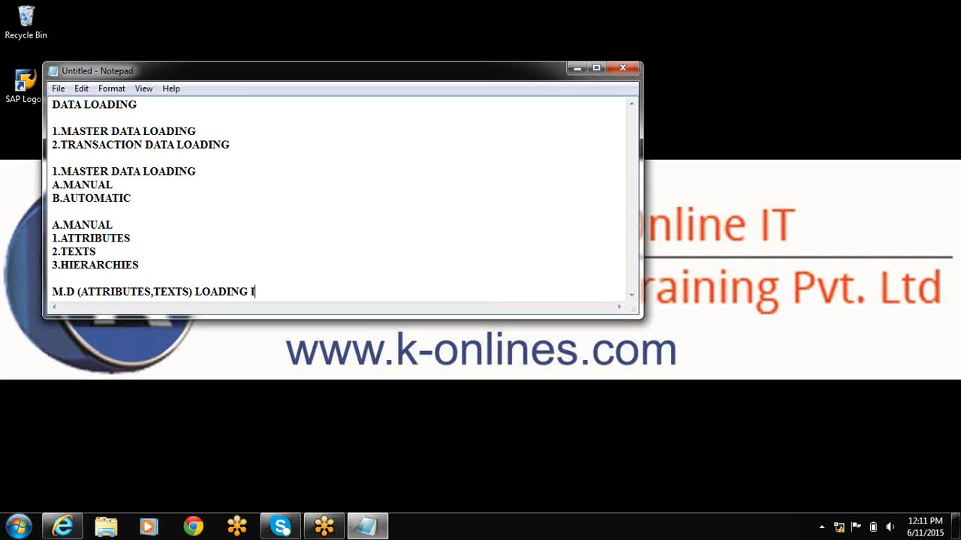
type(" SAP BI 7.3")
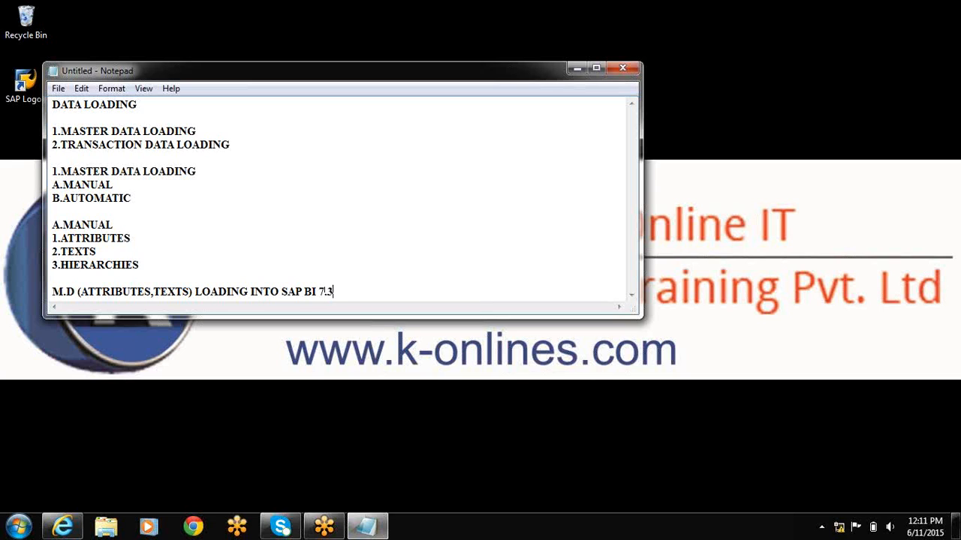
type(" SYSTEM MANUA")
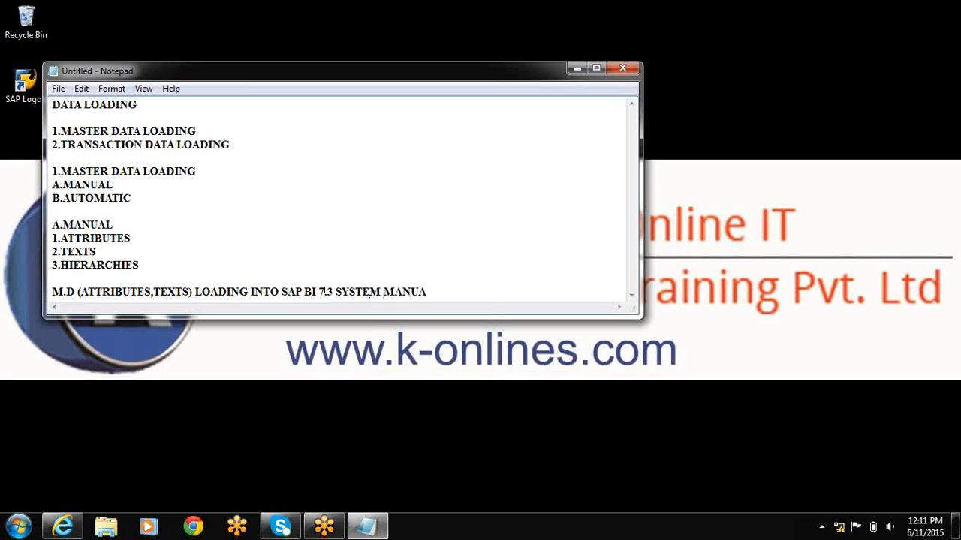
type("LLY USING THE F")
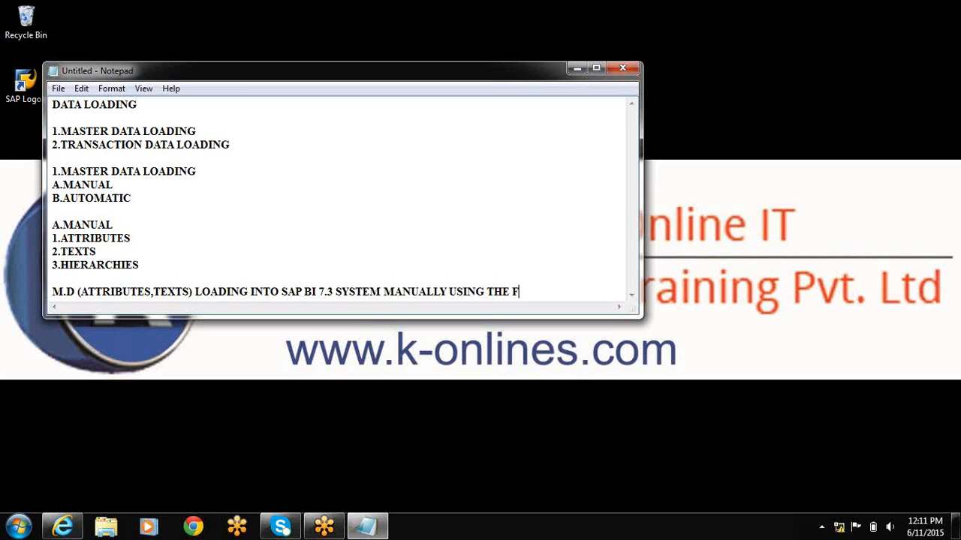
type("UNCTION,MA")
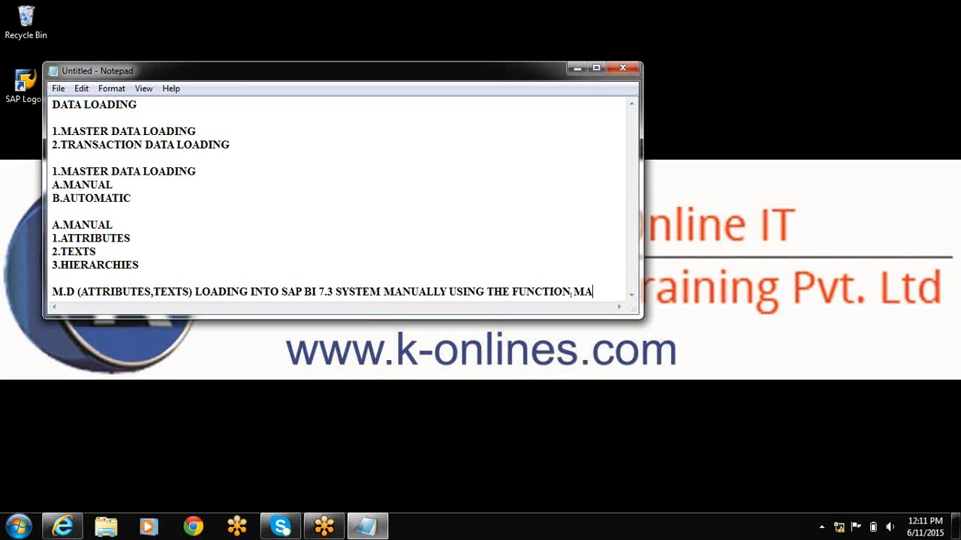
type("INTAIN MASTER DATA")
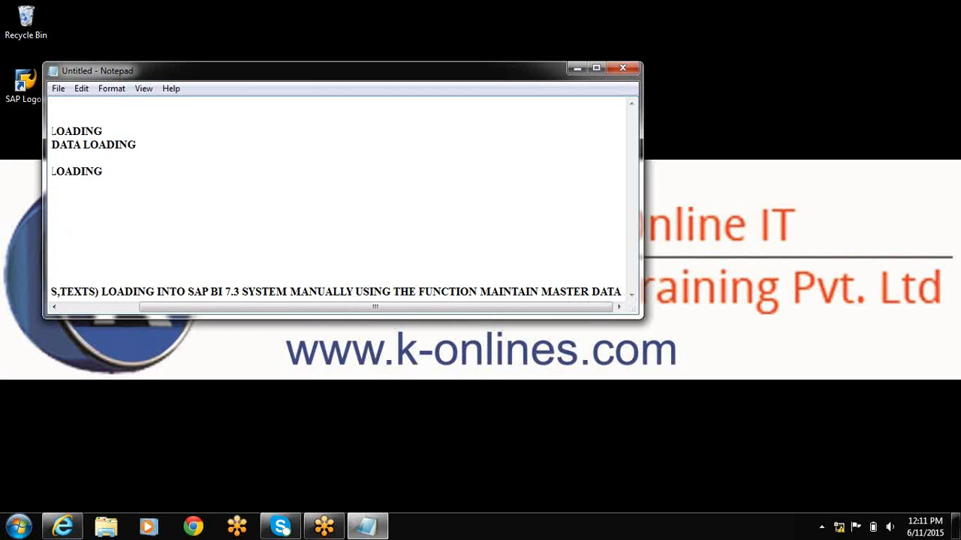
Add the line "NO SOURCE SYSTEM" below the M.D sentence, separated by a blank line.
key("Return")
key("Return")
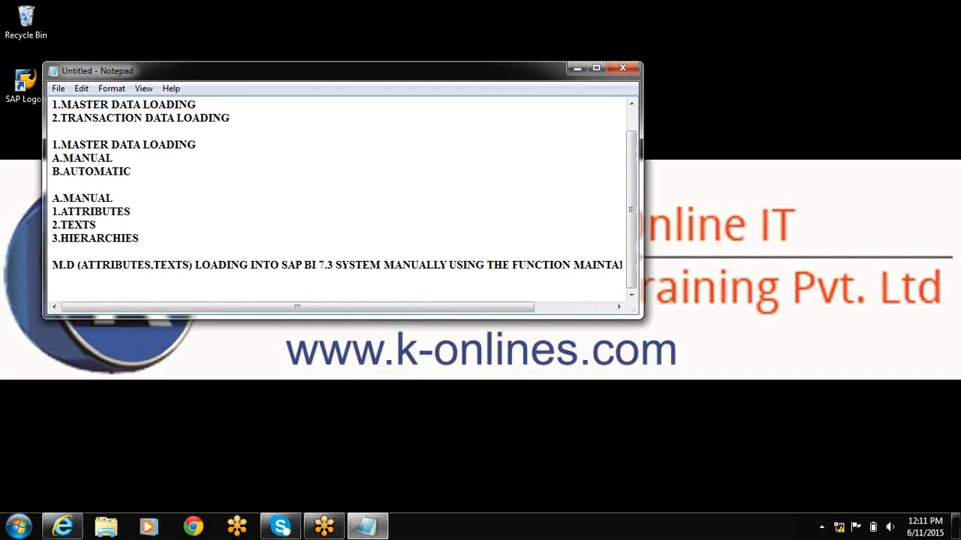
type("NO SOURCE SYSTEM")
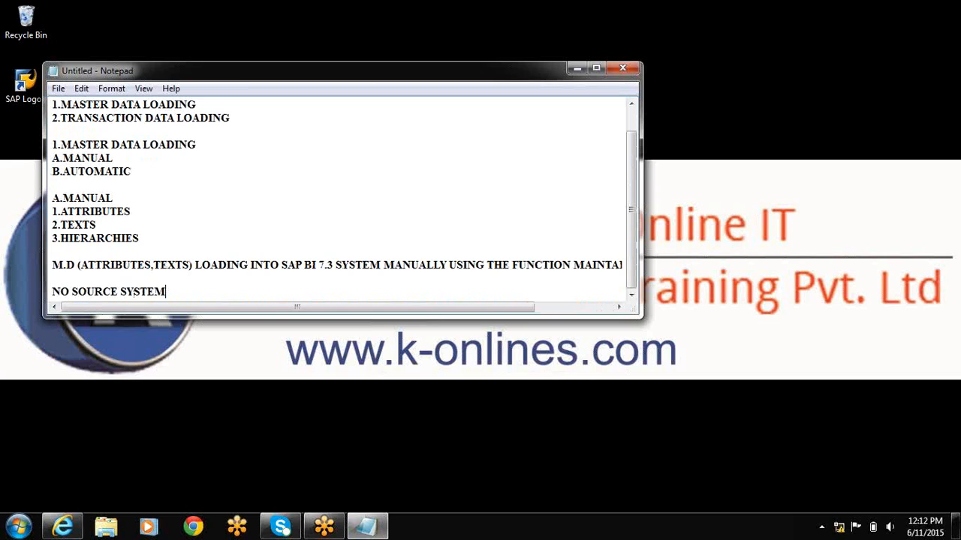
key("Return")
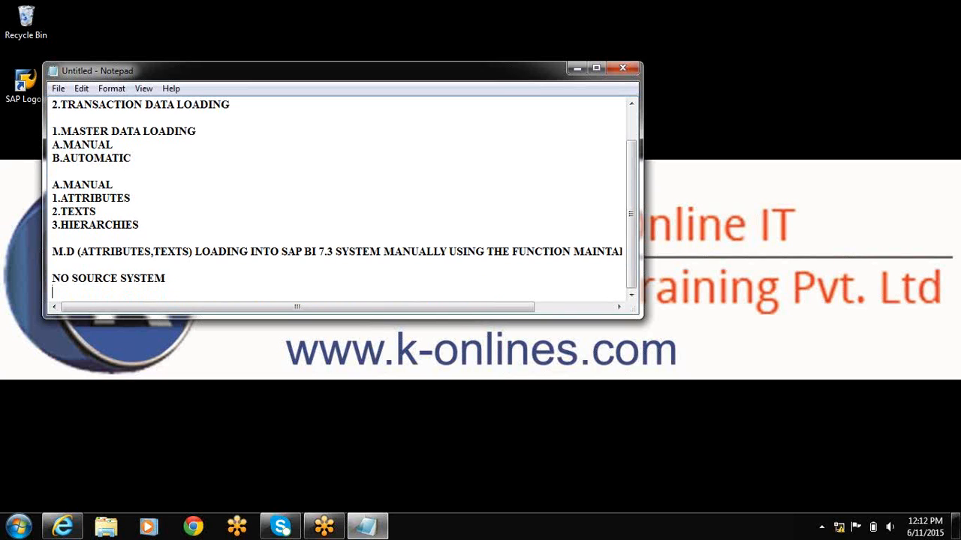
Minimize the note and launch SAP Logon from the desktop, allowing the file to run.
left_click(577, 69)
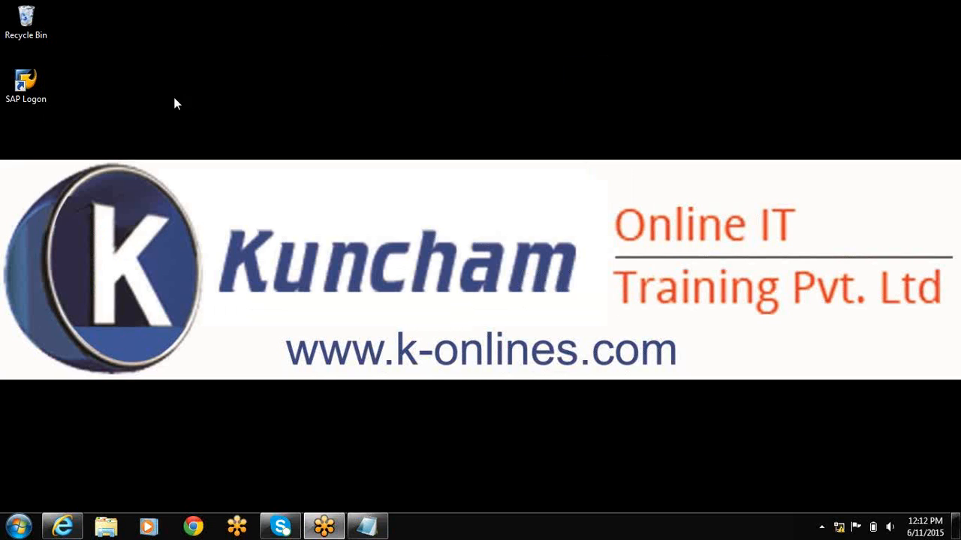
left_click(31, 93)
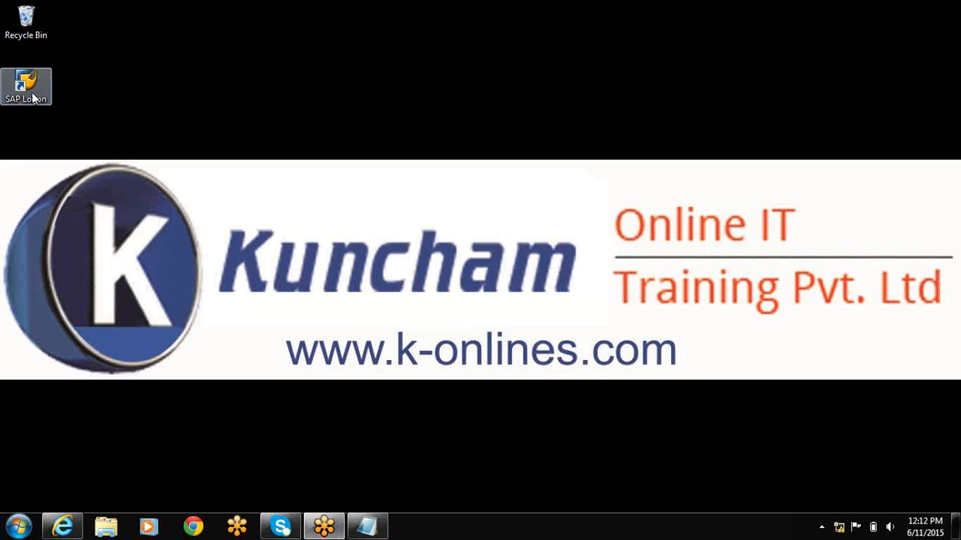
left_click(31, 94)
double_click(32, 94)
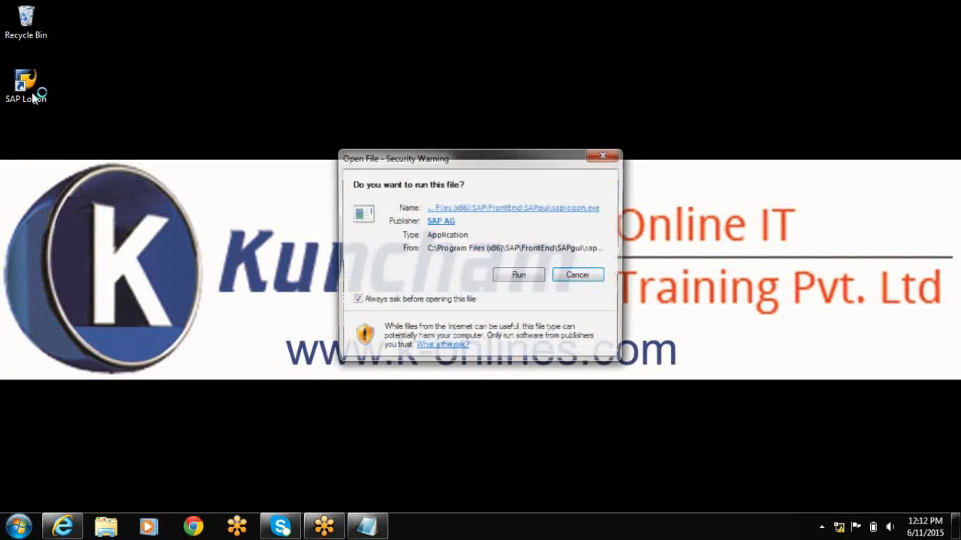
left_click(519, 275)
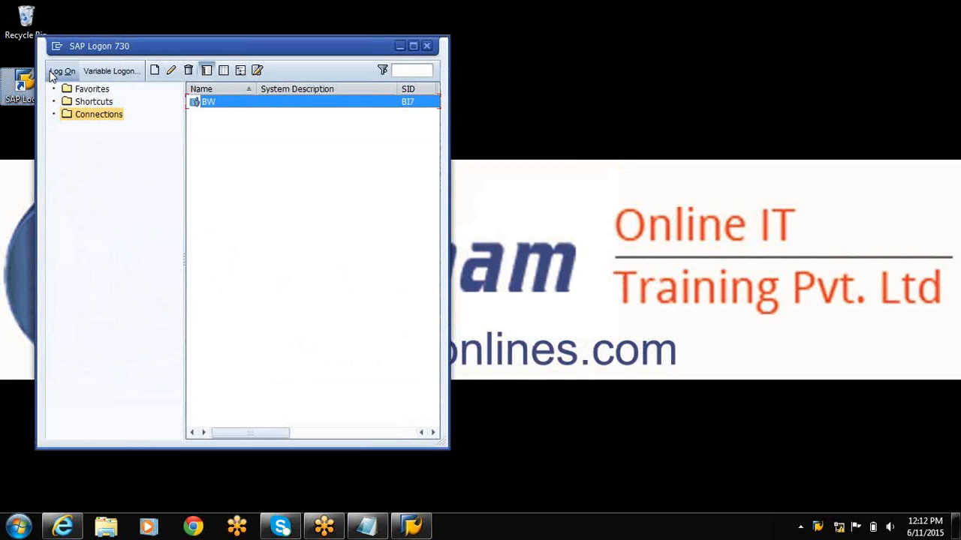
Log on to the BW system with the user ID, account password and language EN, continuing this logon and ending any other logons.
left_click(52, 73)
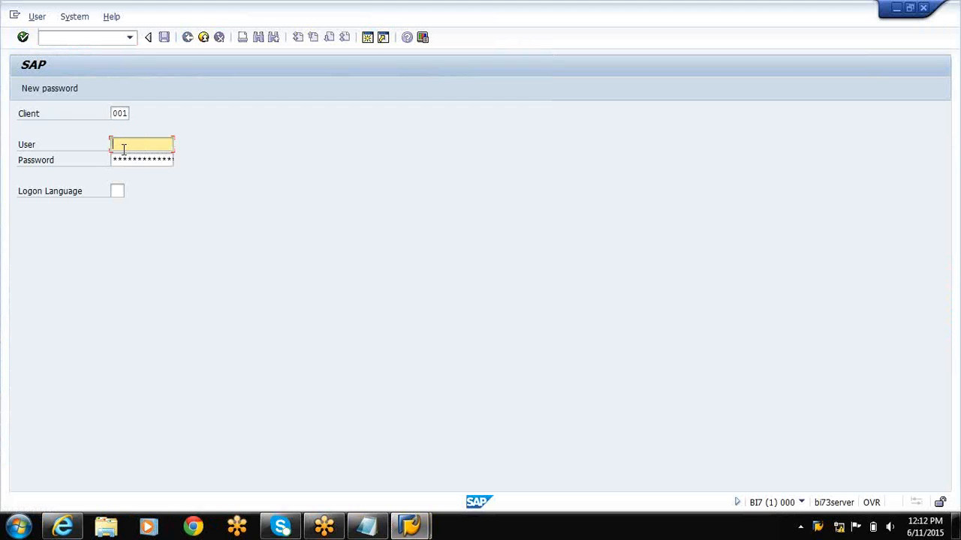
type("bw01")
key("Tab")
type("*******")
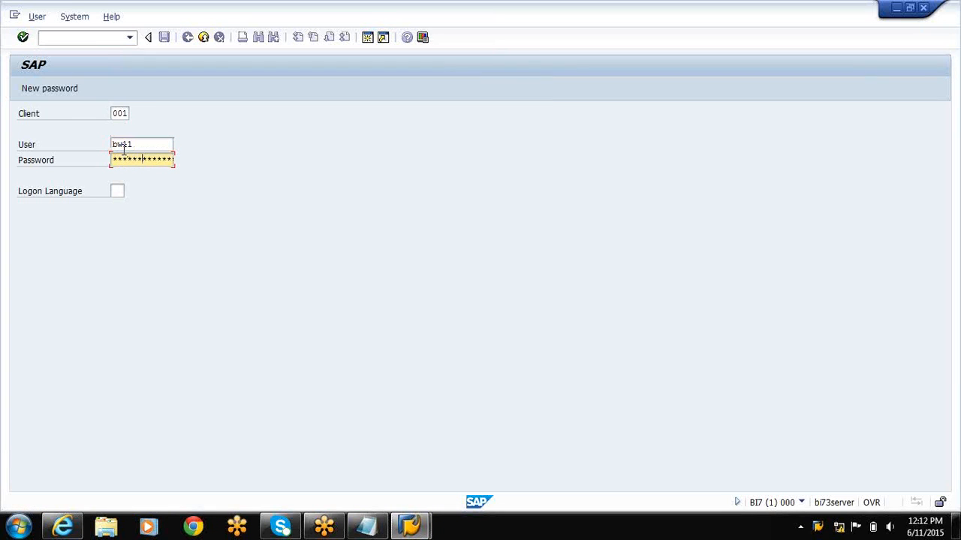
key("Tab")
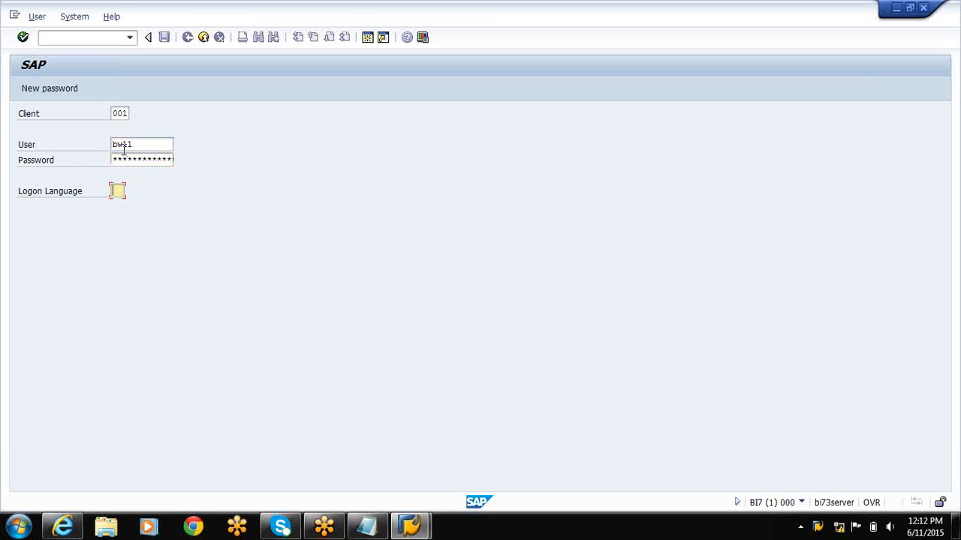
type("EN")
key("Return")
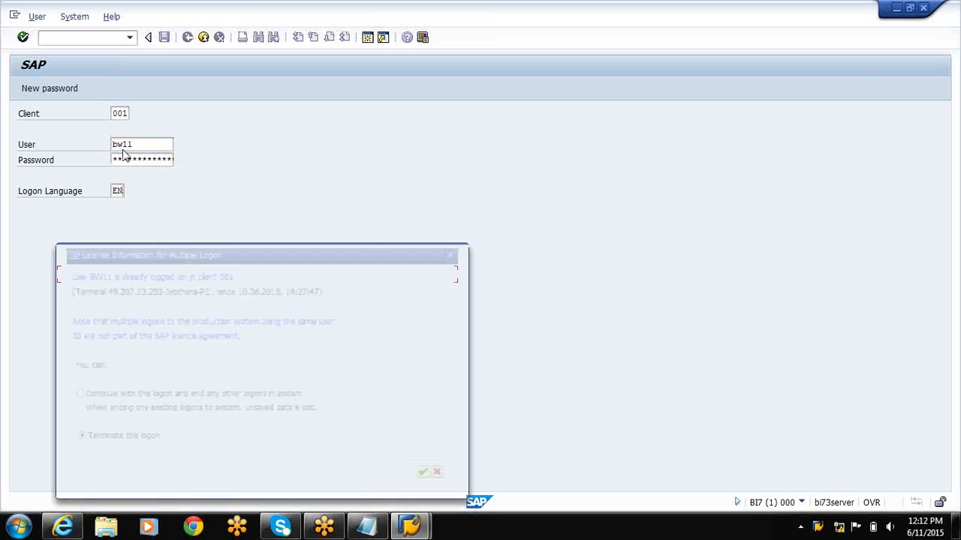
left_click(64, 398)
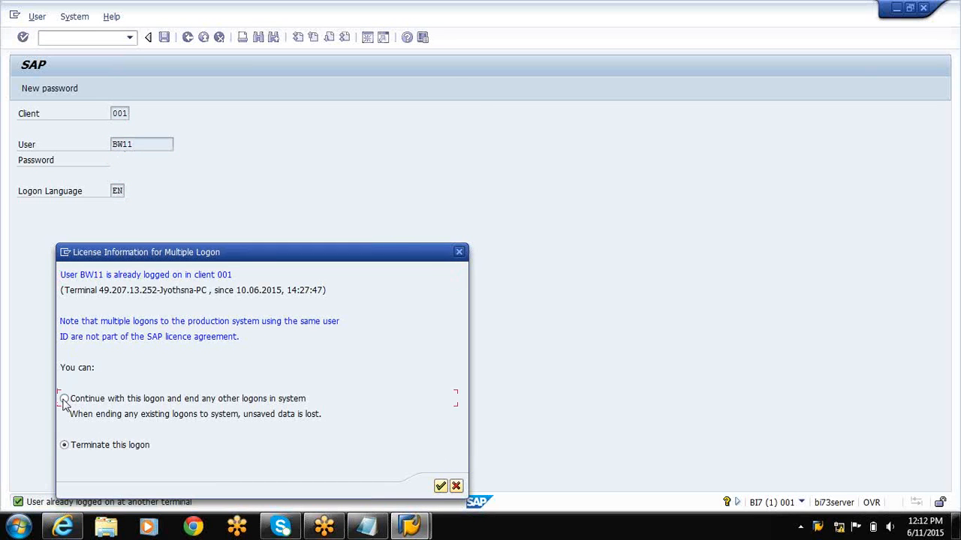
left_click(441, 487)
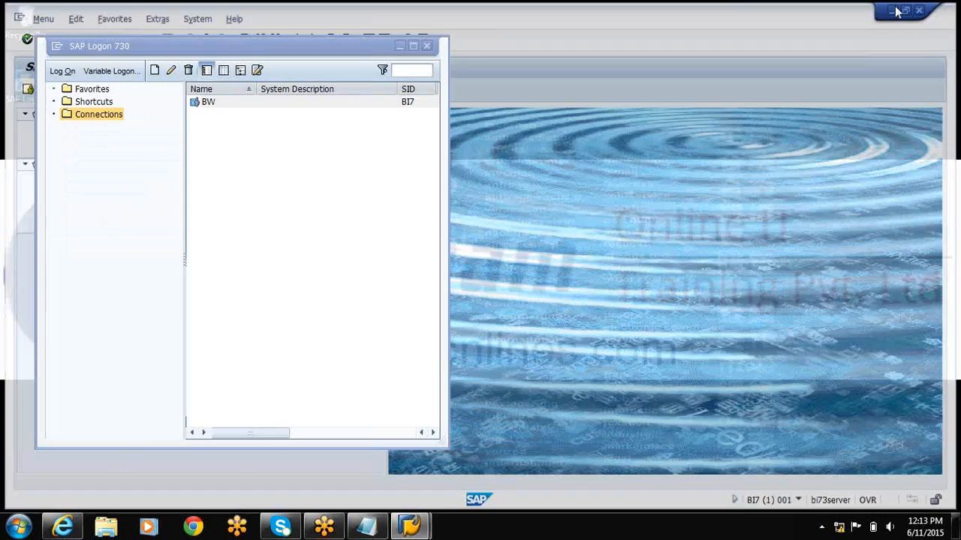
Minimize the SAP Easy Access and SAP Logon windows and switch back to the Notepad note.
left_click(895, 7)
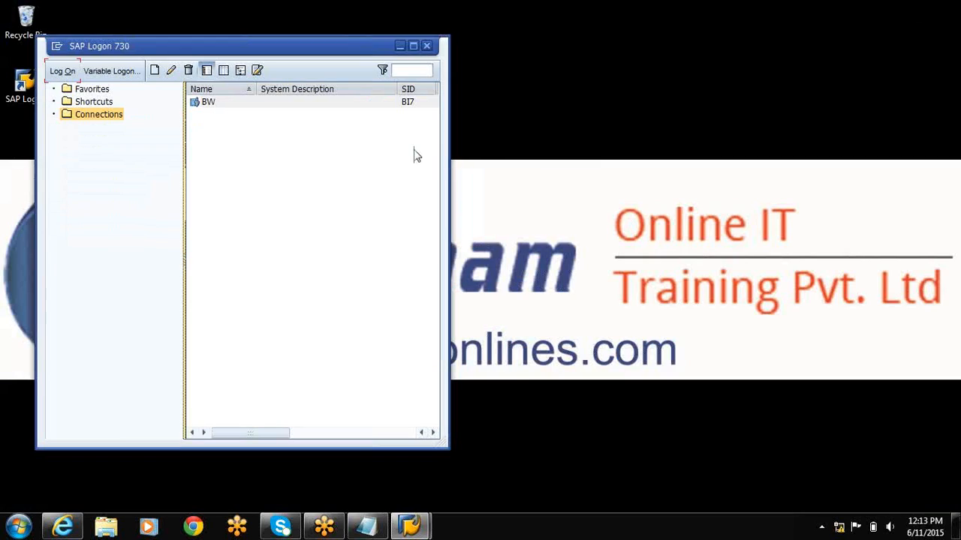
left_click(400, 46)
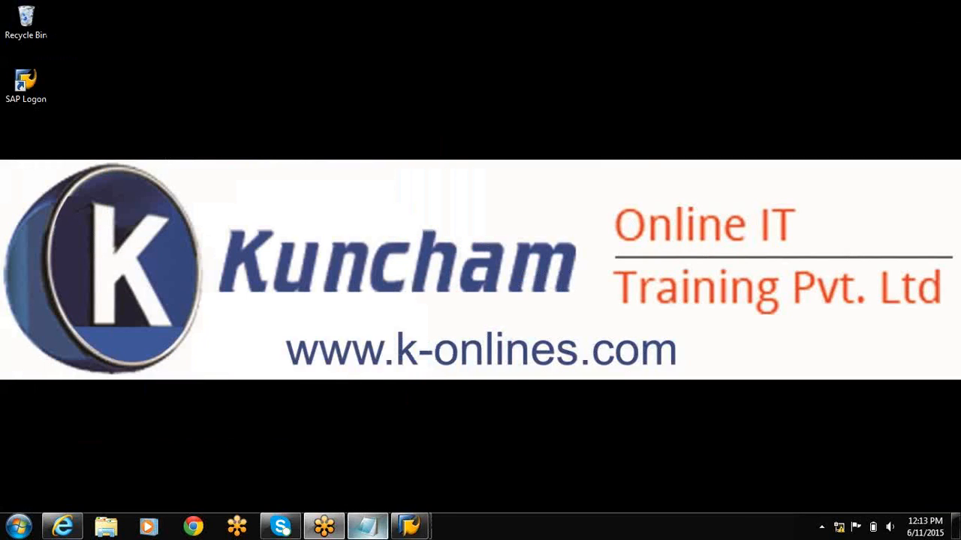
left_click(367, 527)
Add the heading SMAN below the NO SOURCE SYSTEM line, set off by blank lines.
key("Return")
key("Return")
key("Return")
key("Return")
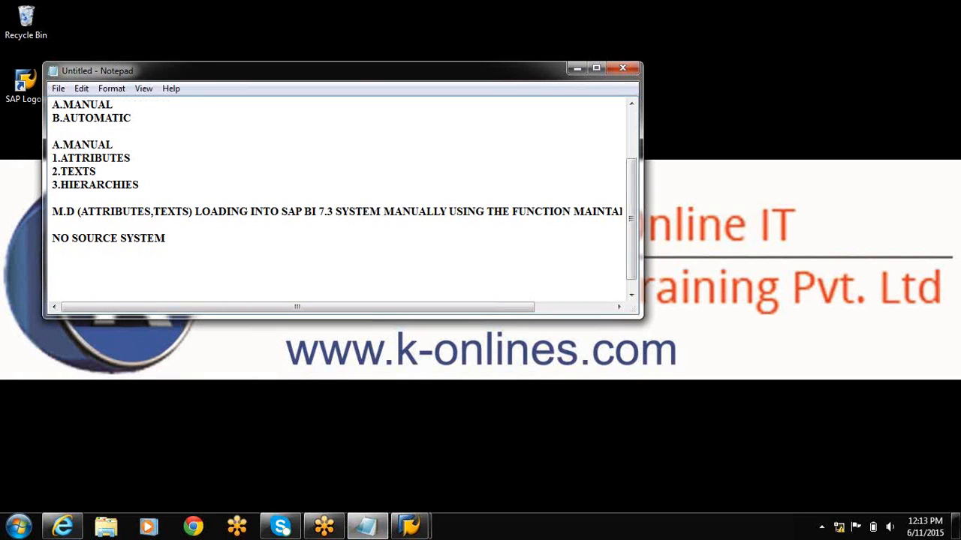
key("Up")
key("Up")
type("s")
key("BackSpace")
type("SAMN")
key("BackSpace")
key("BackSpace")
key("BackSpace")
type("MAN")
key("Return")
key("Return")
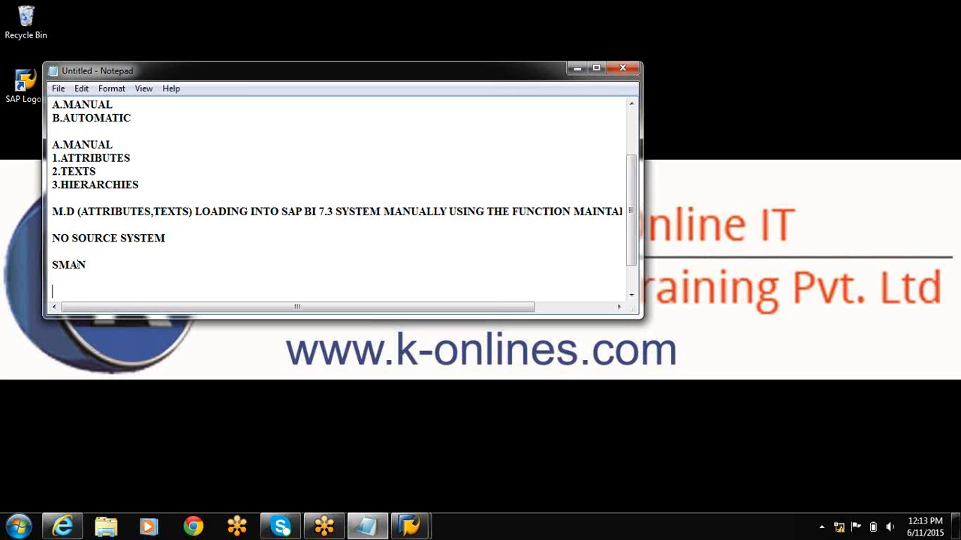
Add a header row below SMAN with the columns SMID, NAME, AGE, ADDR and PHONE.
type("SMID   NAME   ")
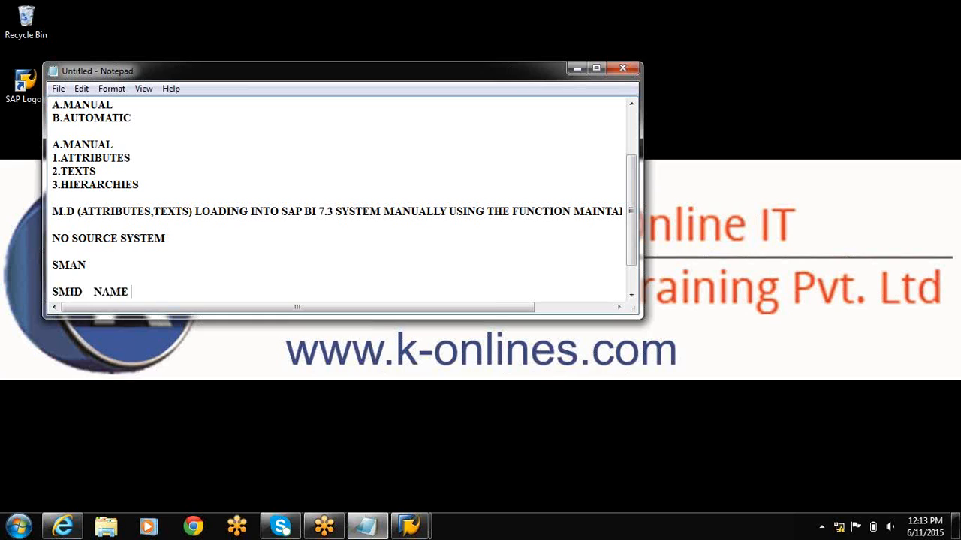
type("AGE   ADDDR")
key("BackSpace")
key("BackSpace")
key("BackSpace")
key("BackSpace")
type("DR    PHONE")
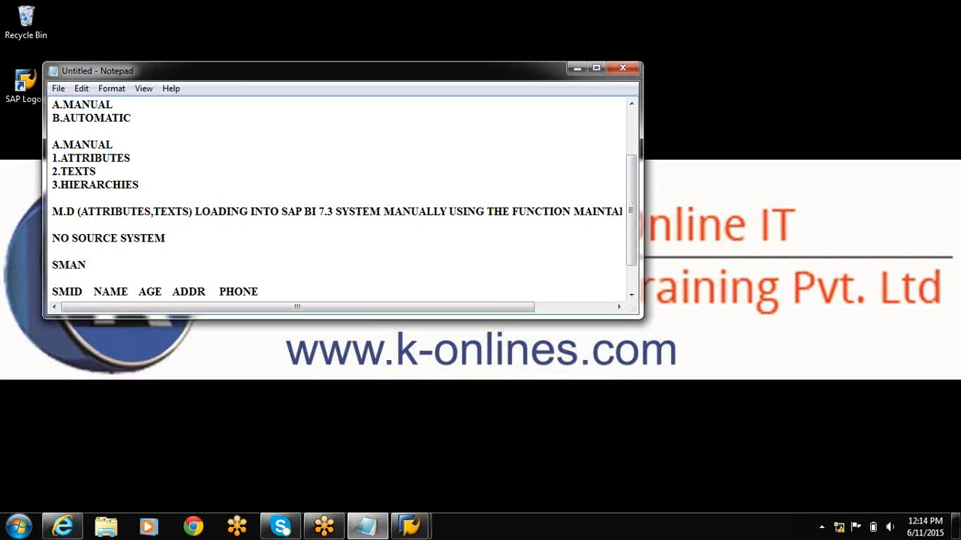
Enter record S1 below the header row with the person's name, age 24, address HYD and phone number.
key("Return")
key("Return")
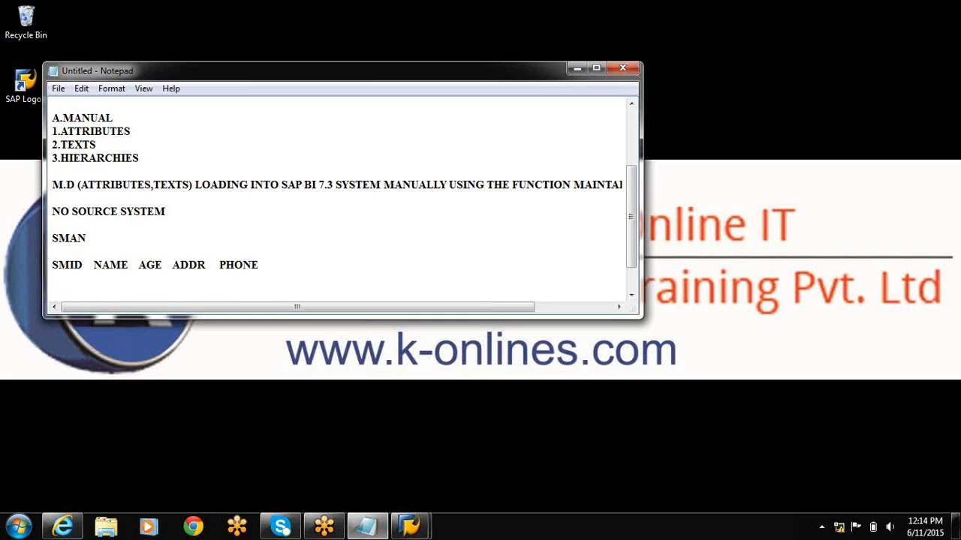
type("S1        RAJU   24      HYD     ")
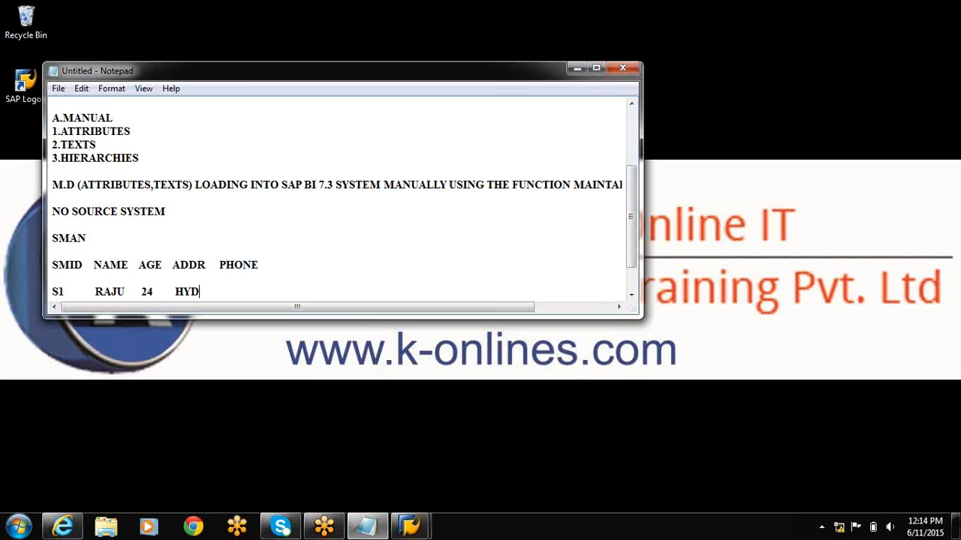
key("Return")
Enter record S2 with the person's name, age 25, address VZG and phone number, followed by a dotted line.
type("S2 ")
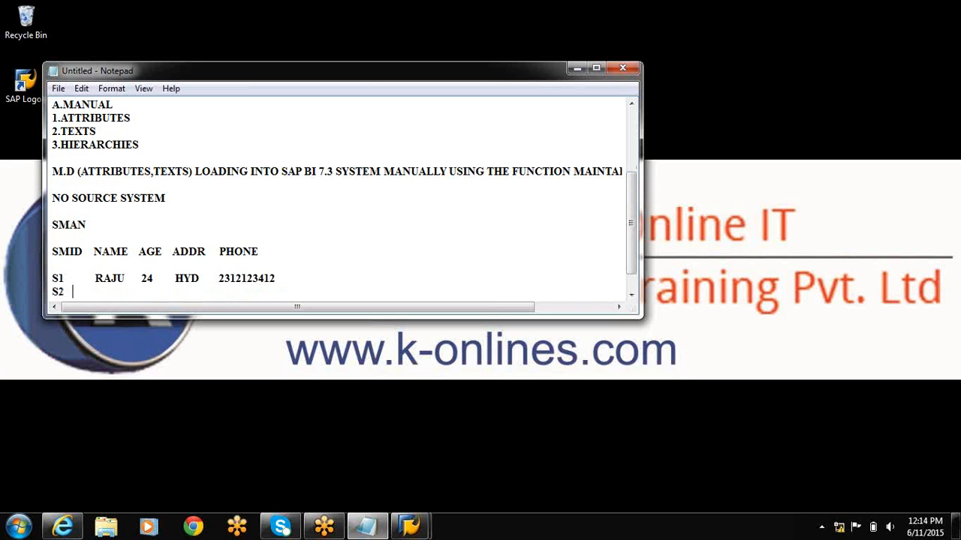
type("    RAHUL  25   VZG  ")
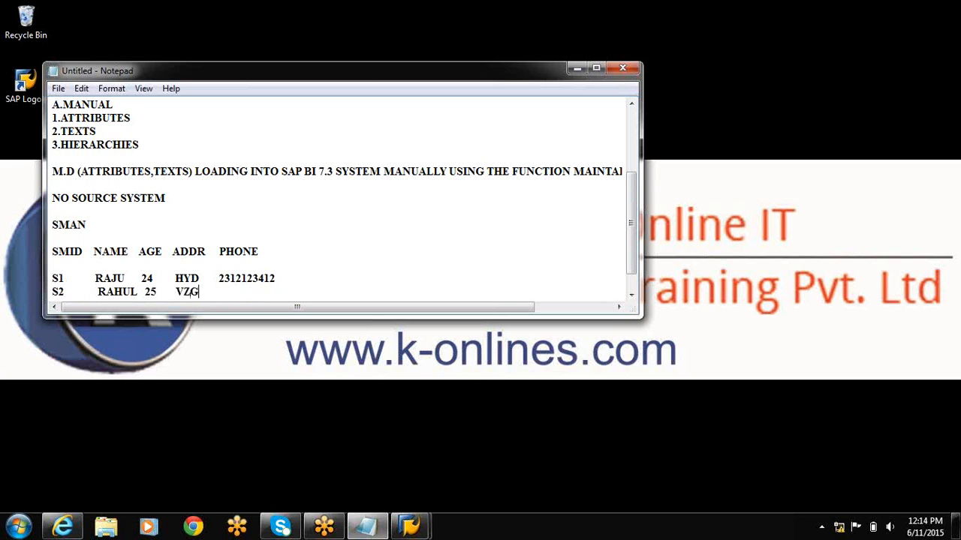
key("Return")
type("...............")
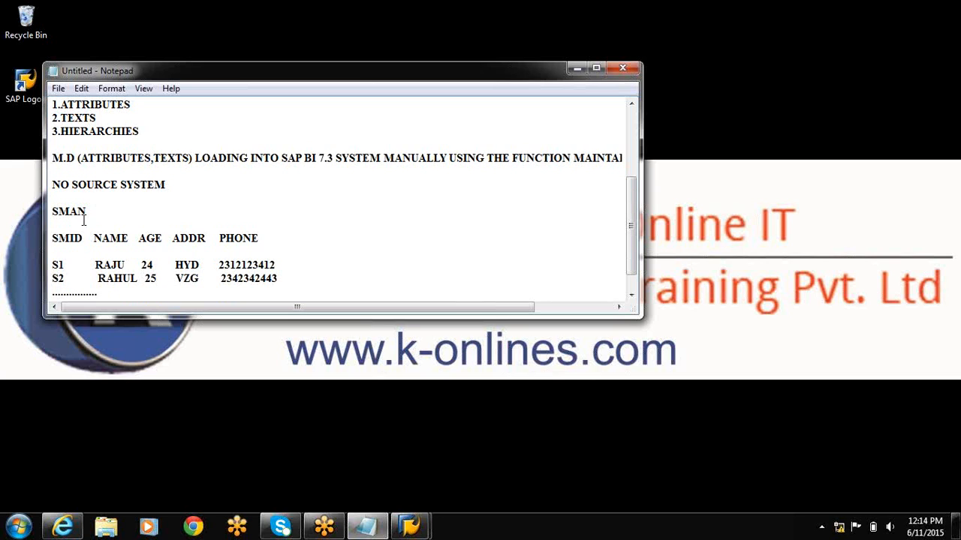
Mark SMID as the primary key by adding (PK) in front of it in the header row.
left_click(51, 237)
type("(PK")
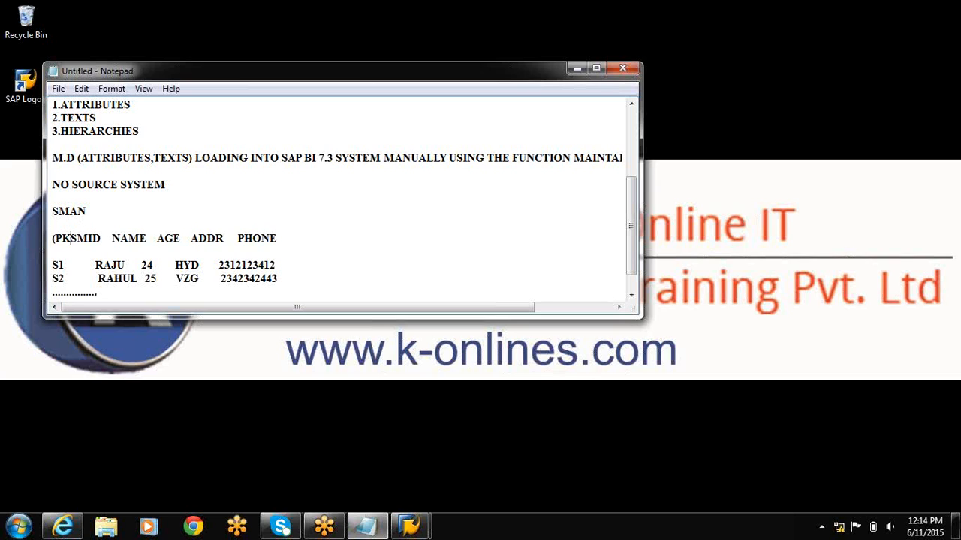
type(")")
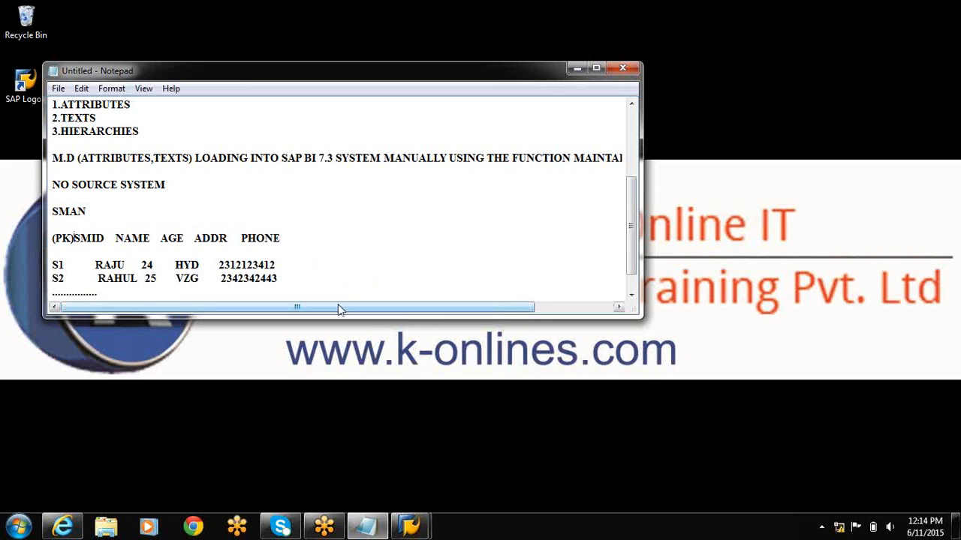
Replace the dotted line with blank lines and start a second header row with LANGU and SMID.
key("Return")
key("Return")
key("Return")
key("Return")
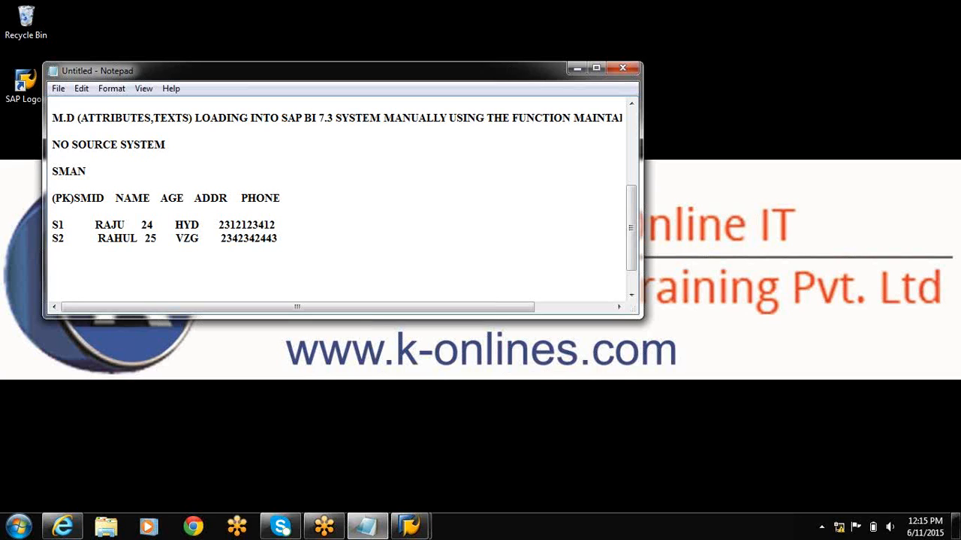
type("LANGU      SMID")
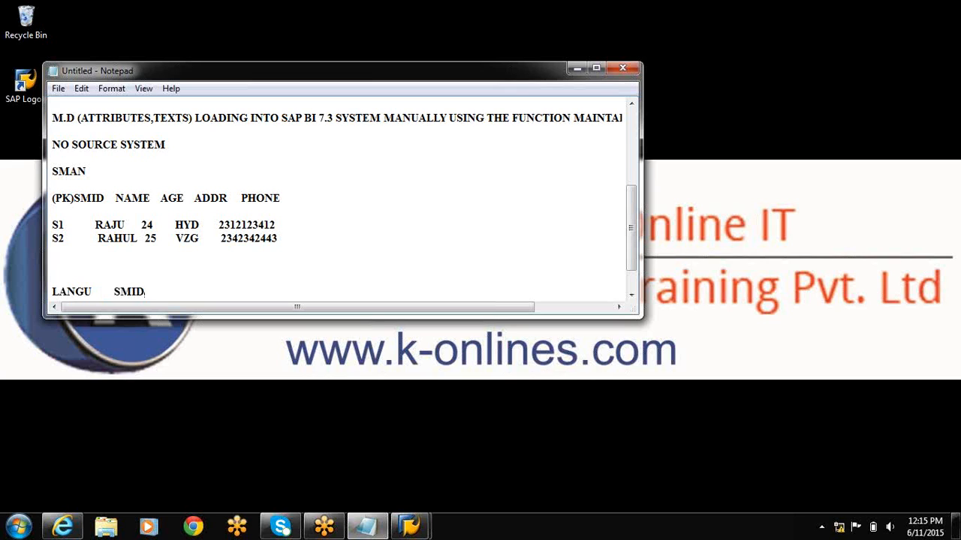
type("   SHO")
type("RT T")
type("XT,")
Extend the second header row with the columns SHORT DESC, MEDIUM DESC and LONG DESC.
key("BackSpace")
key("BackSpace")
key("BackSpace")
key("BackSpace")
type("DESC    ")
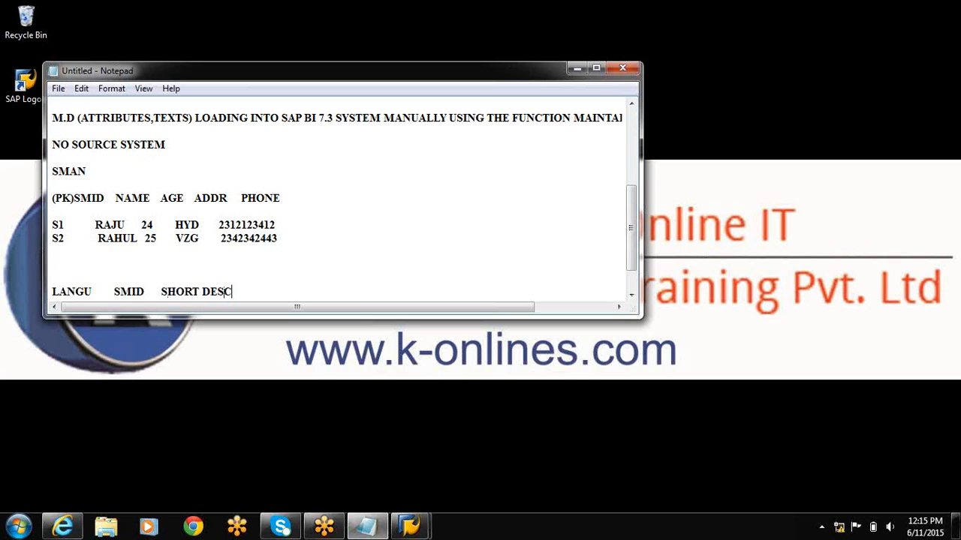
type("MEDIUM D")
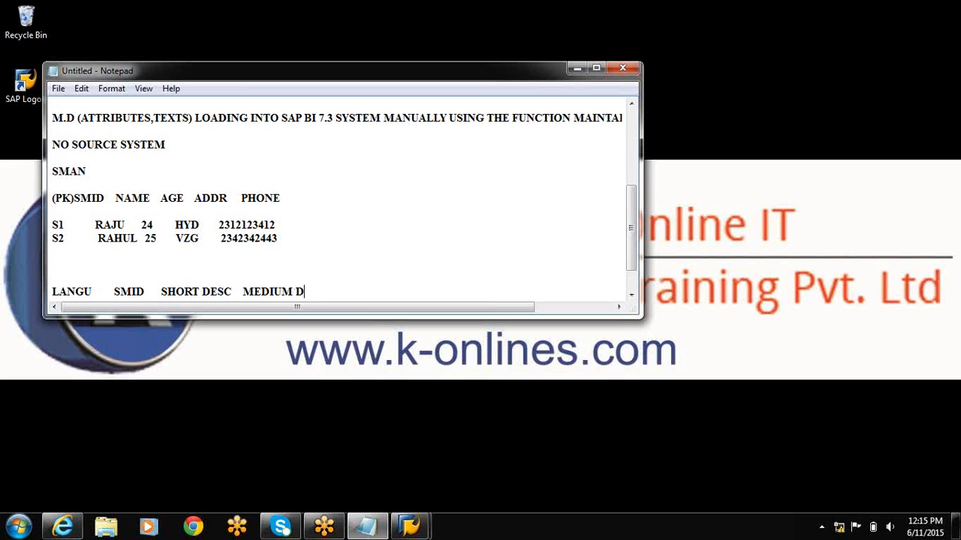
type("ESC      LONG DESC")
key("Return")
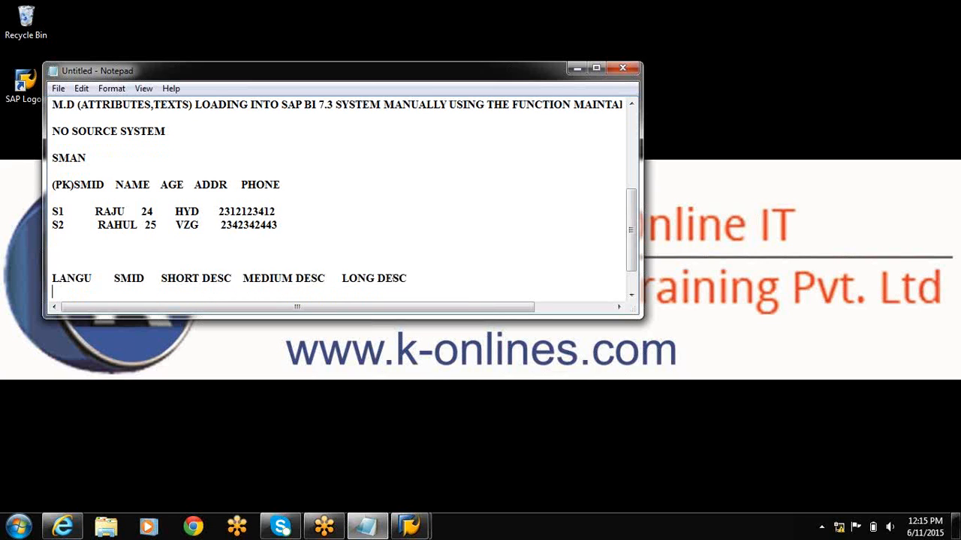
Enter the EN text row for S1, using the person's name with MD as short and MASTER DATA as medium description.
type("e")
key("BackSpace")
type("EN")
key("Tab")
key("Tab")
type("S1")
type("RAJUS MD")
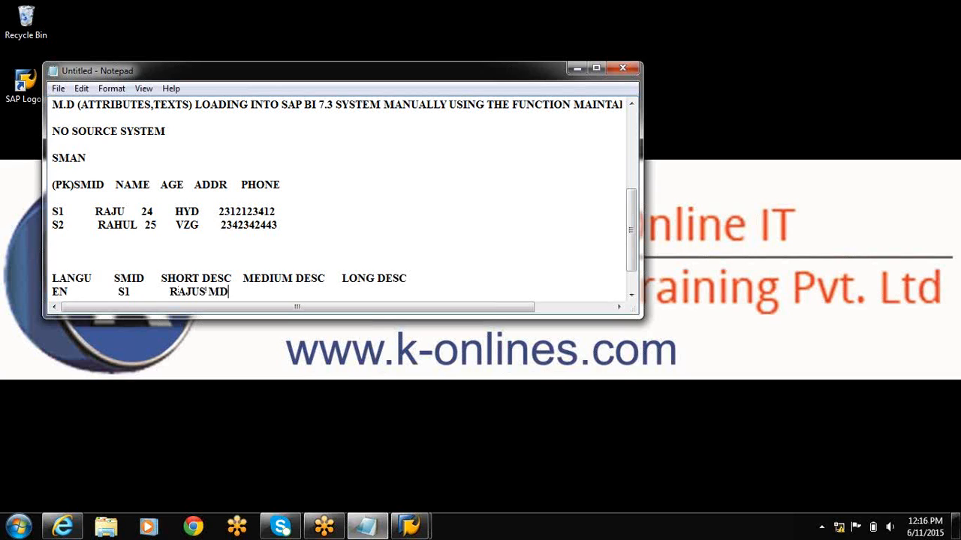
type("     RAJUS MASTER DATA")
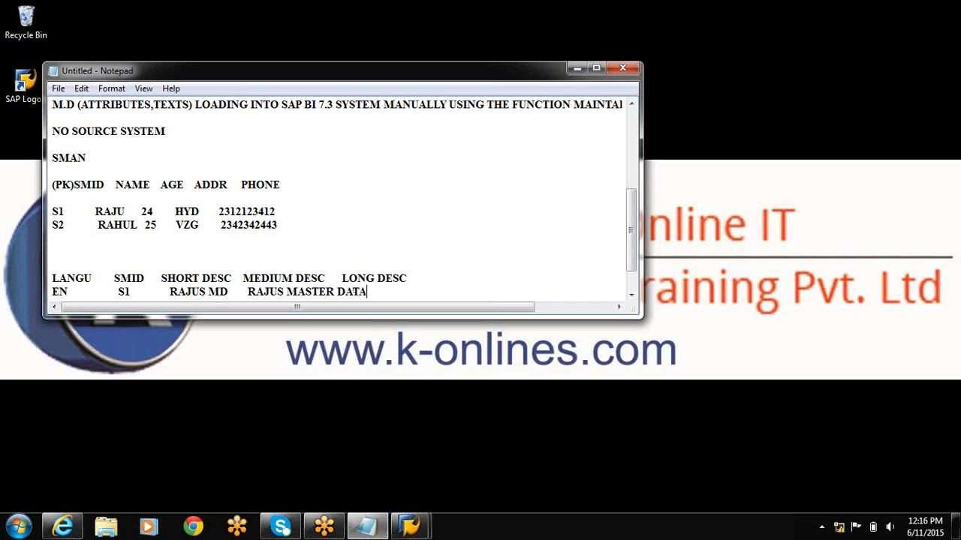
Shift the LONG DESC heading over and give S1 a long description of the person's name plus "MD FR ATR TXT".
left_click(337, 278)
left_click(405, 291)
type("RA")
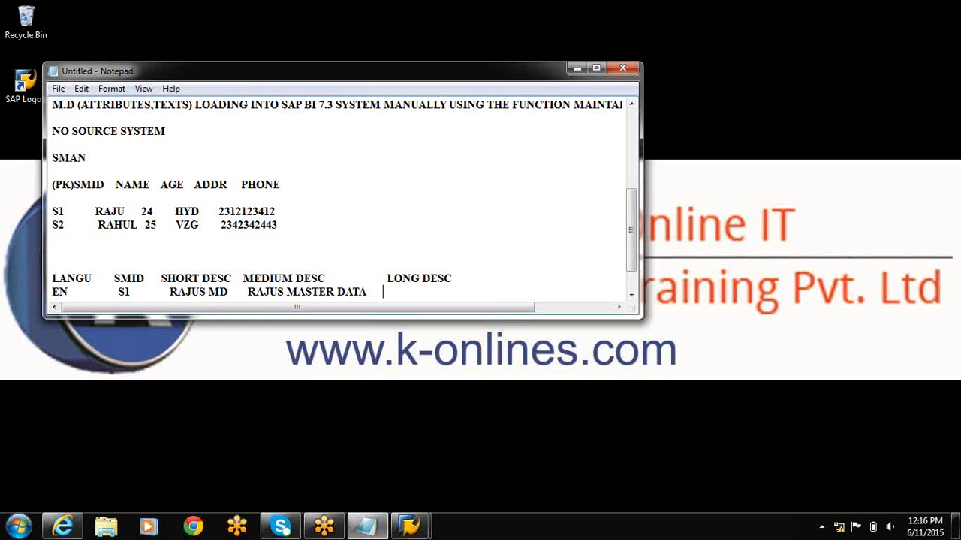
type("JU MD FR")
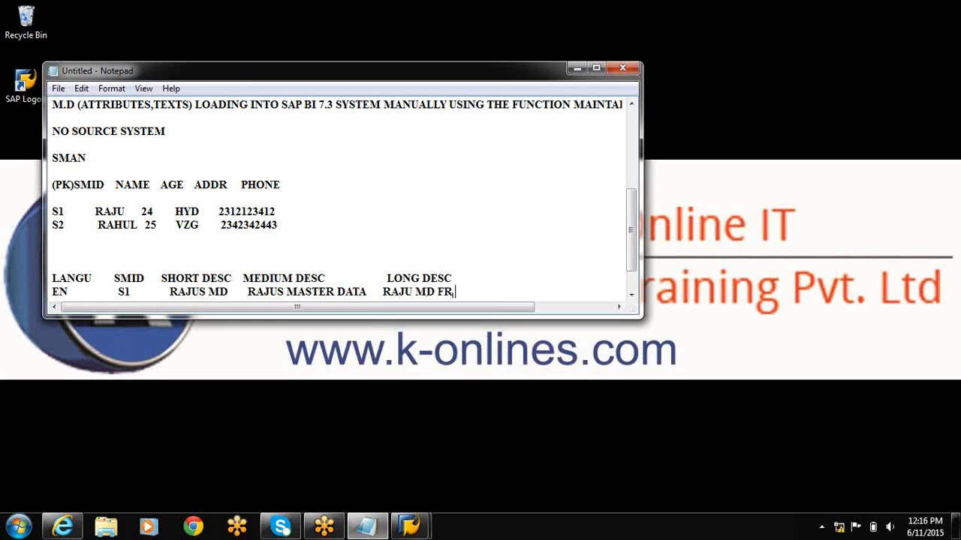
type(" ATR TXT")
key("Return")
Start the EN text row for S2 with the person's name followed by MD as the short description.
type("eN")
key("BackSpace")
key("BackSpace")
type("EN    ")
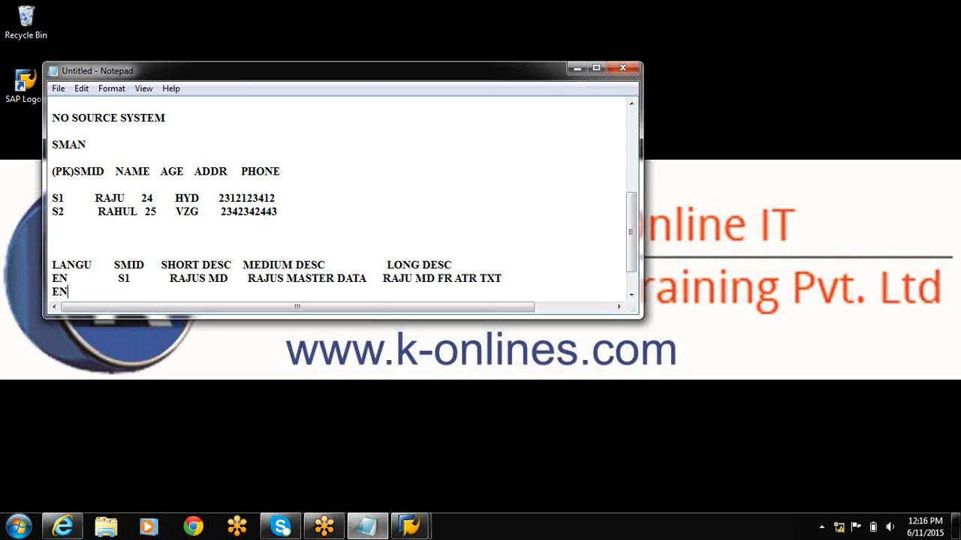
type("              S2             RAHUL MD   ")
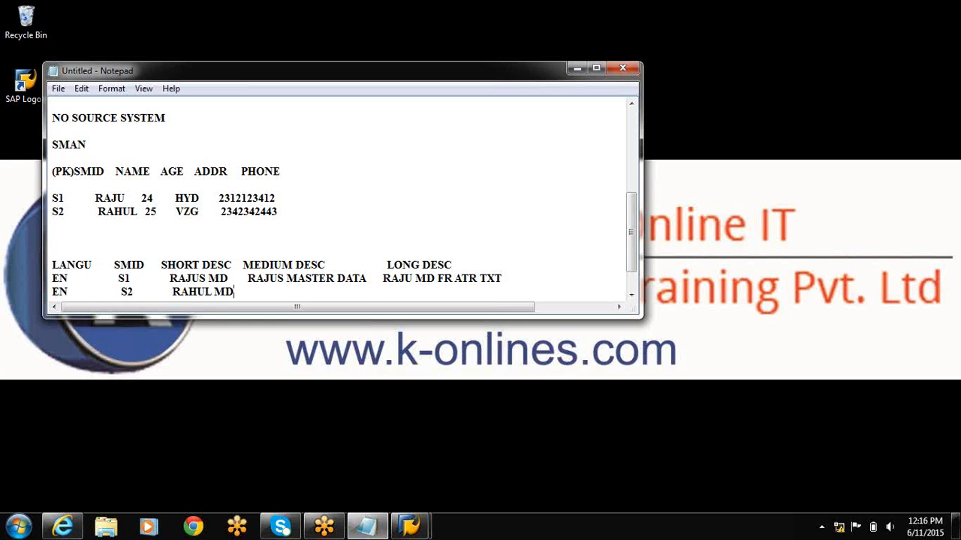
type("   RAHUL MASTER DA")
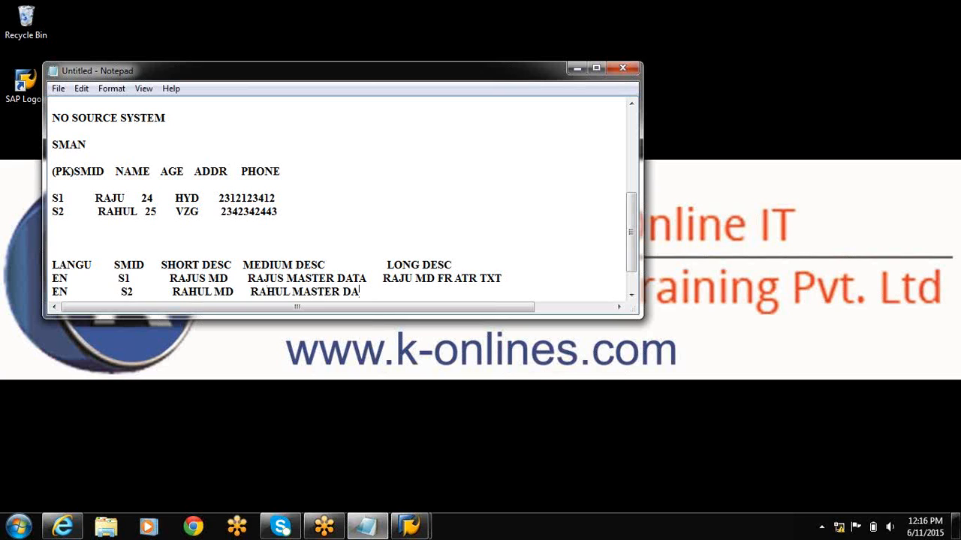
type("TA  RAHUL M")
type("D FR A")
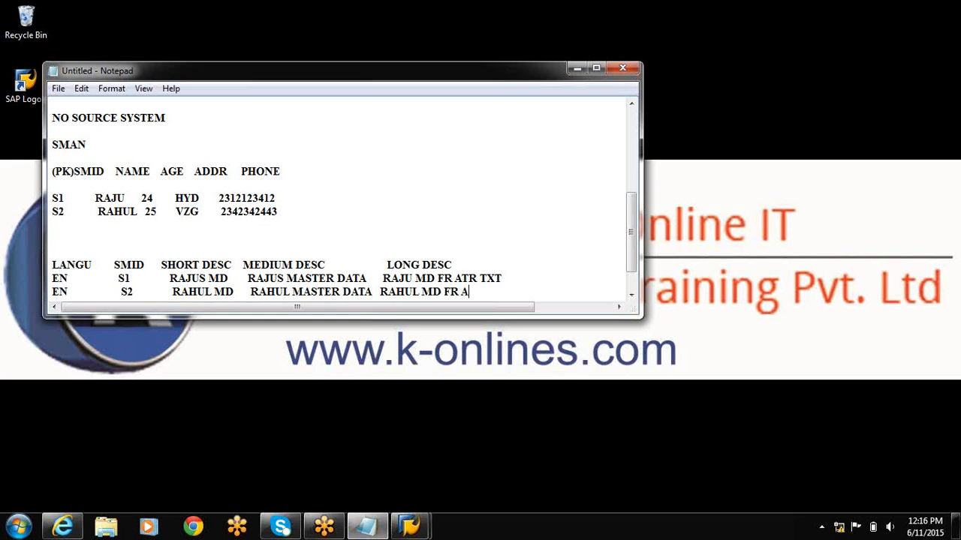
type("TR TXT")
Complete the S2 row with name-based descriptions ending in "MASTER DATA" and "MD FR ATR TXT", and add a dotted line below.
key("Return")
type("..........")
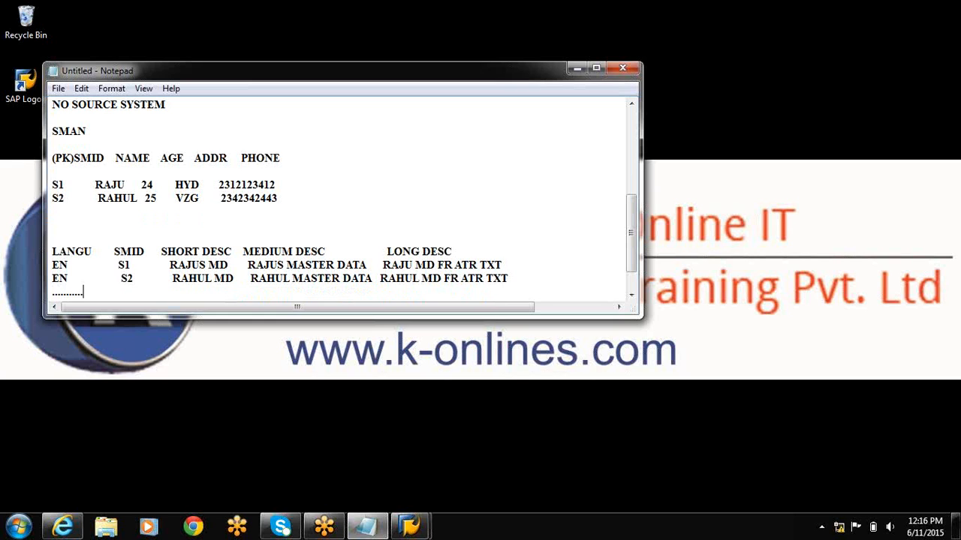
key("Return")
key("Return")
key("Return")
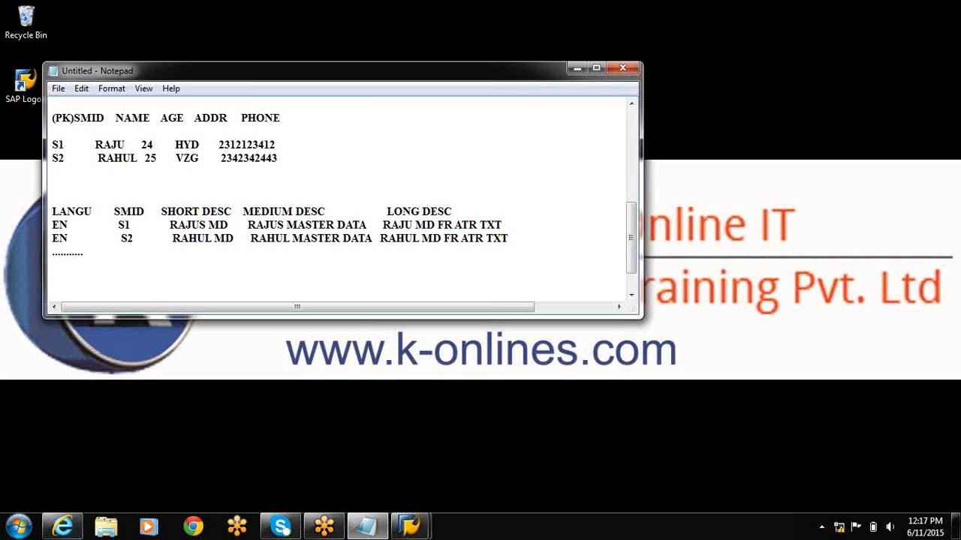
Switch to the SAP Easy Access session and run transaction RSA1.
mouse_move(323, 526)
left_click(409, 526)
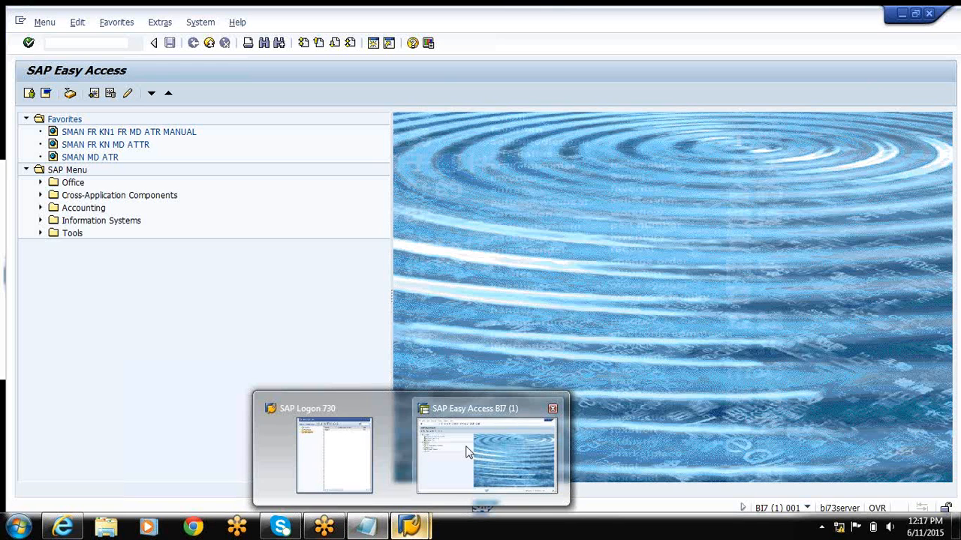
left_click(465, 450)
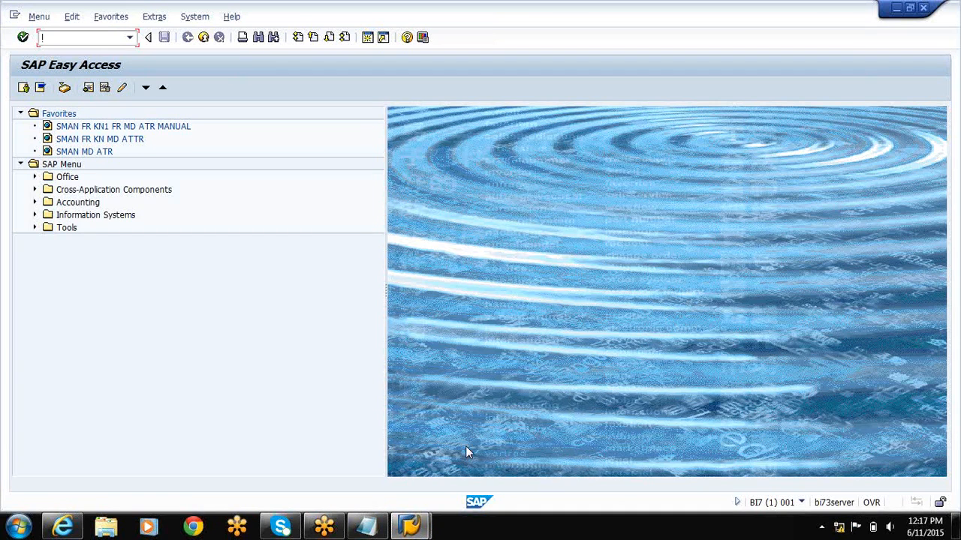
type("RSA1")
key("Return")
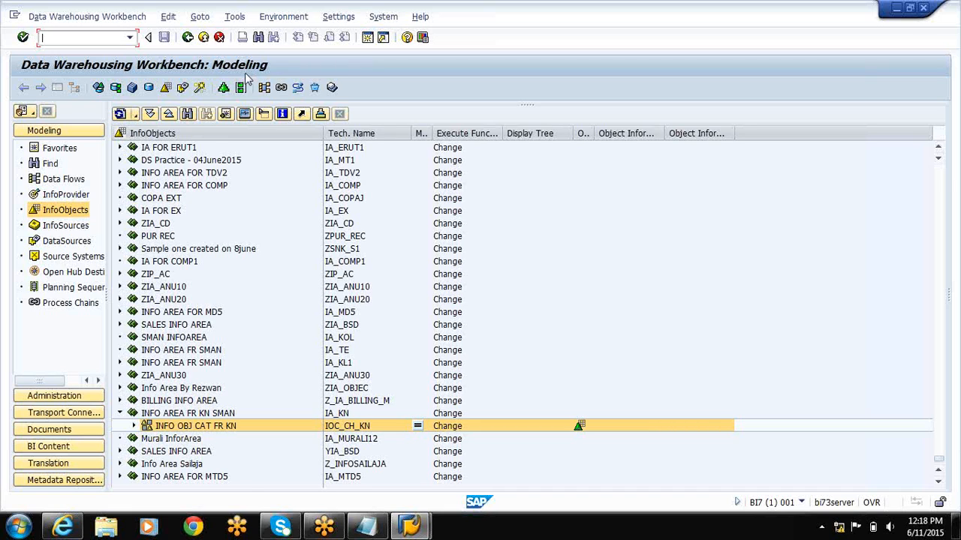
right_click(201, 133)
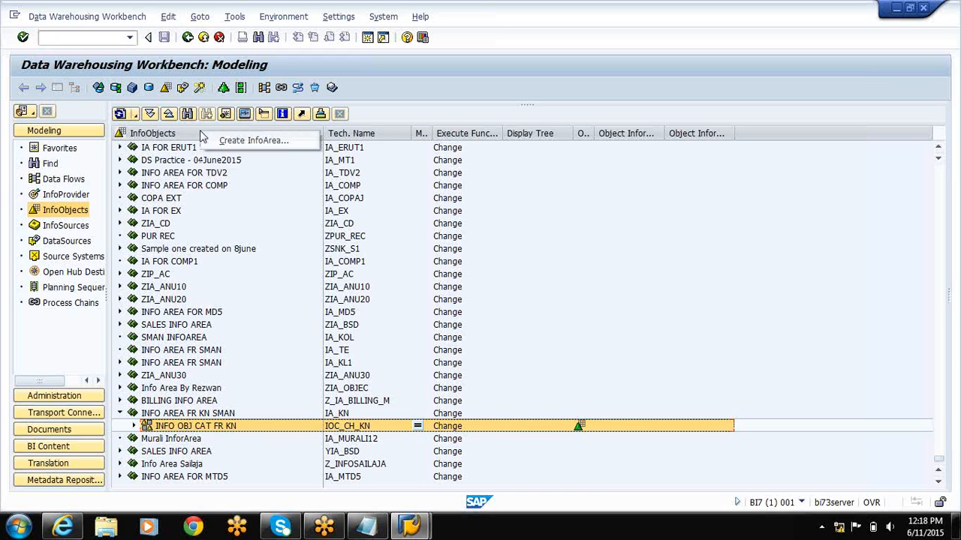
left_click(222, 145)
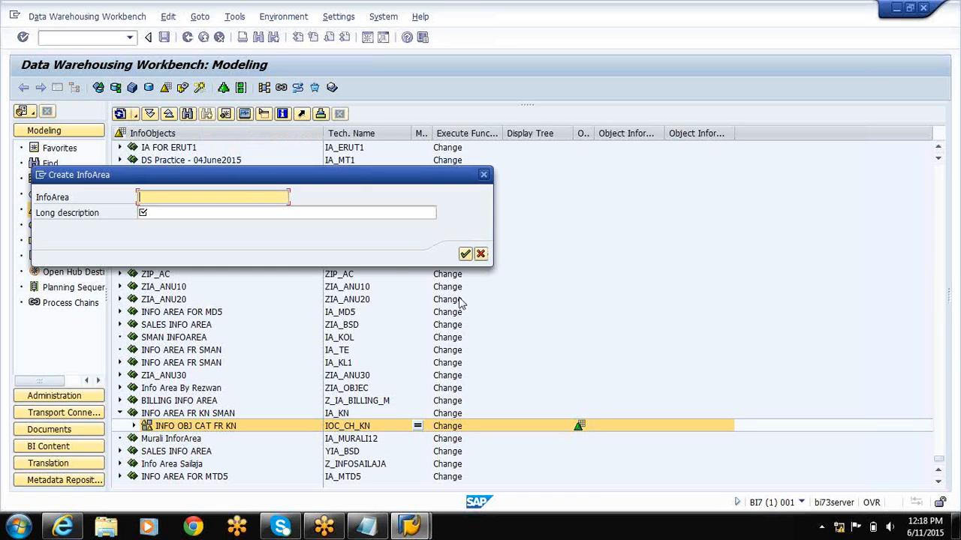
left_click(481, 254)
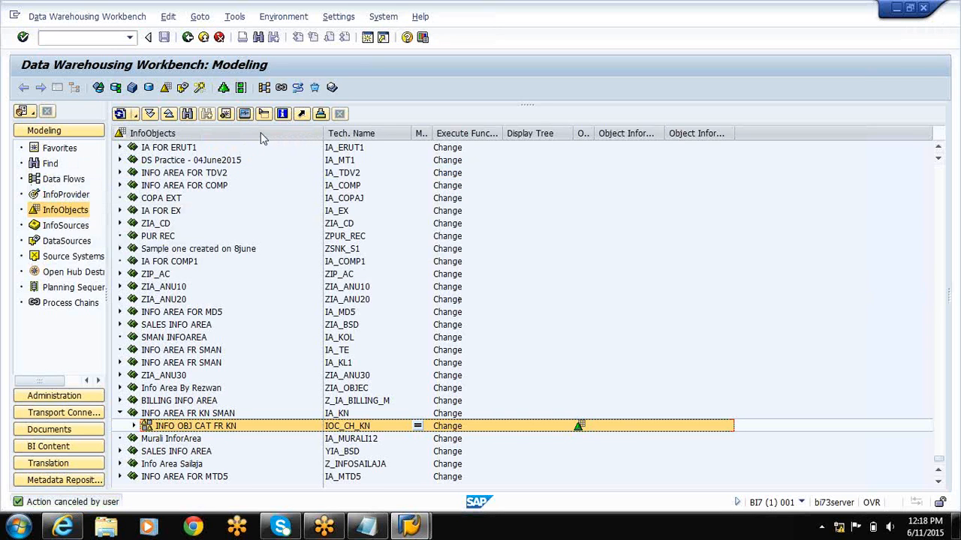
Create InfoArea IA_KAT at the root of the InfoObjects tree with the long description INFO AREA FR SMAN ATR TXT.
right_click(263, 139)
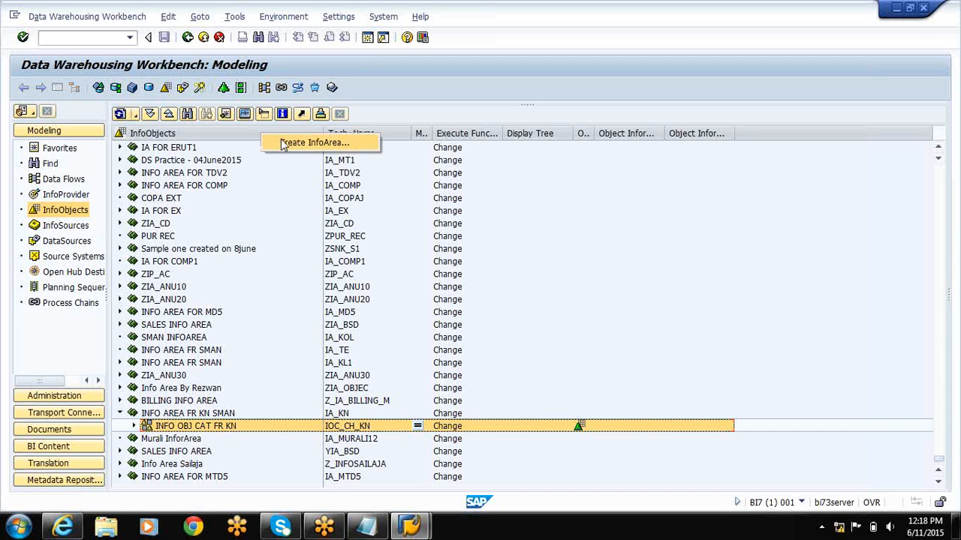
left_click(283, 144)
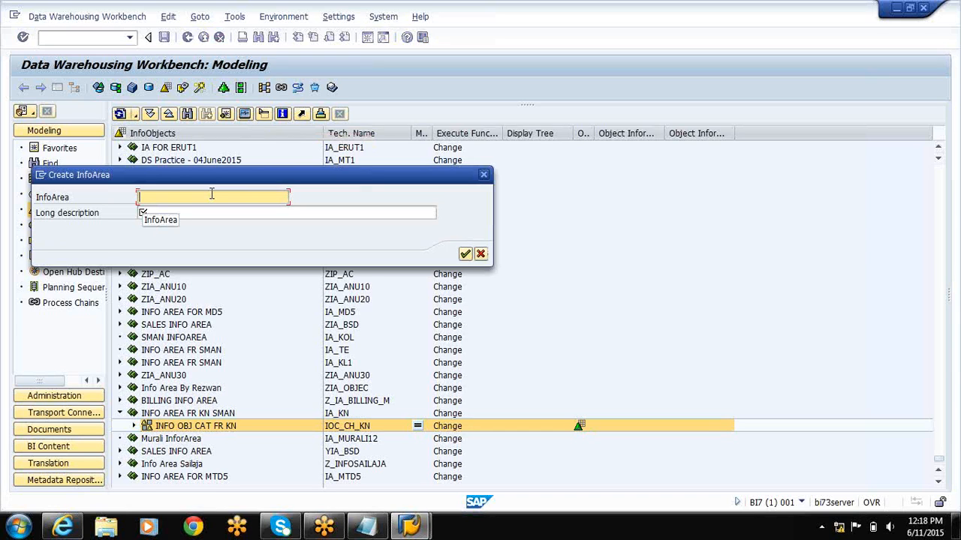
type("IA_KAT")
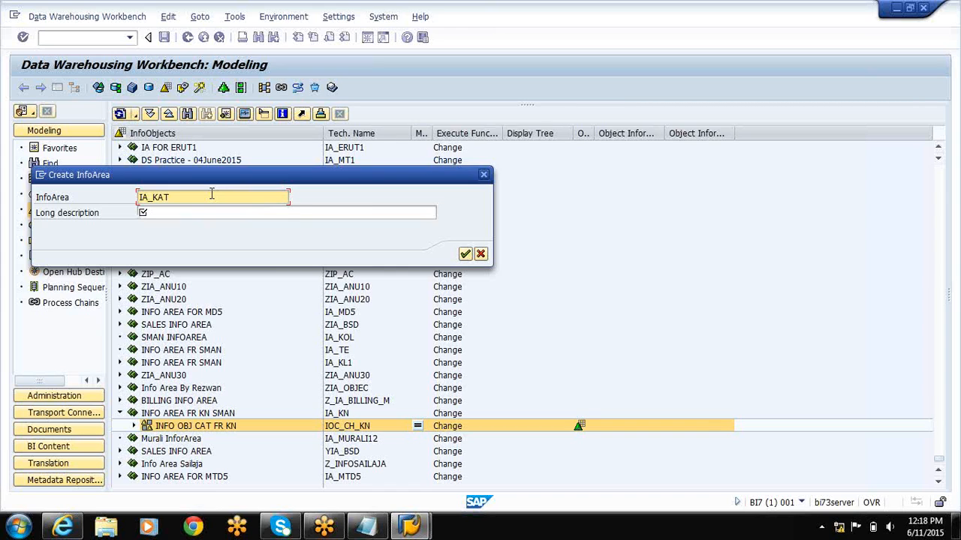
key("Tab")
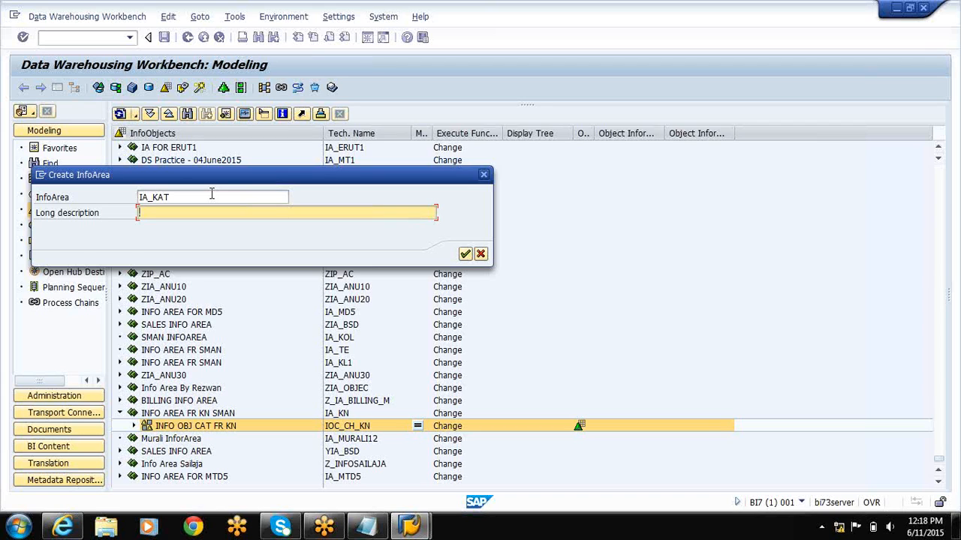
type("INFO AREA FR SMAN ATR TXT")
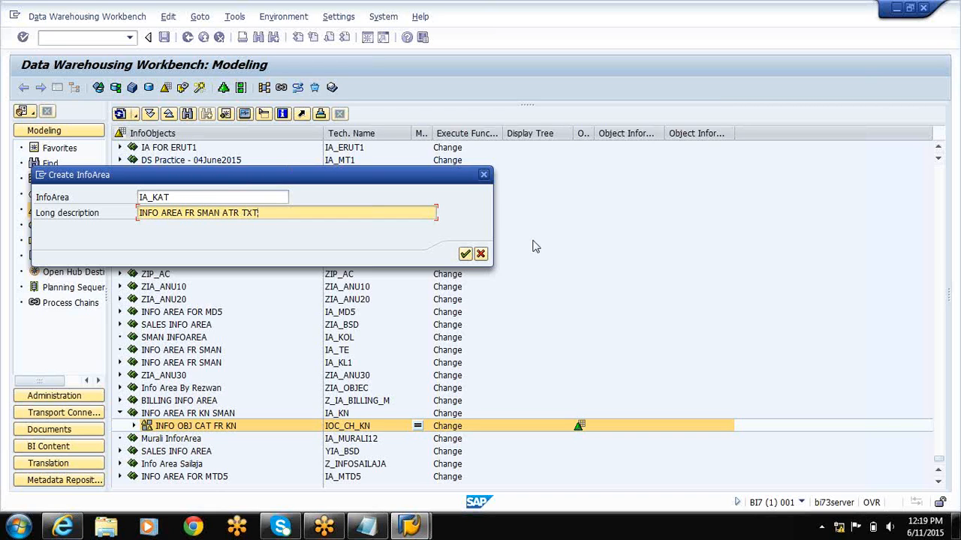
left_click(464, 254)
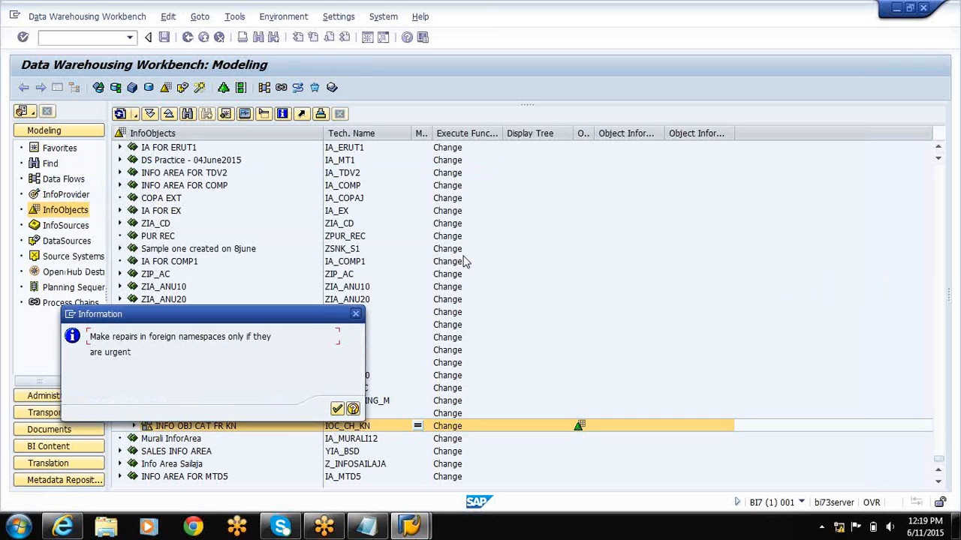
Assign InfoArea IA_KAT to the local Workbench request BI7K900397, chosen from the list of modifiable requests.
left_click(338, 411)
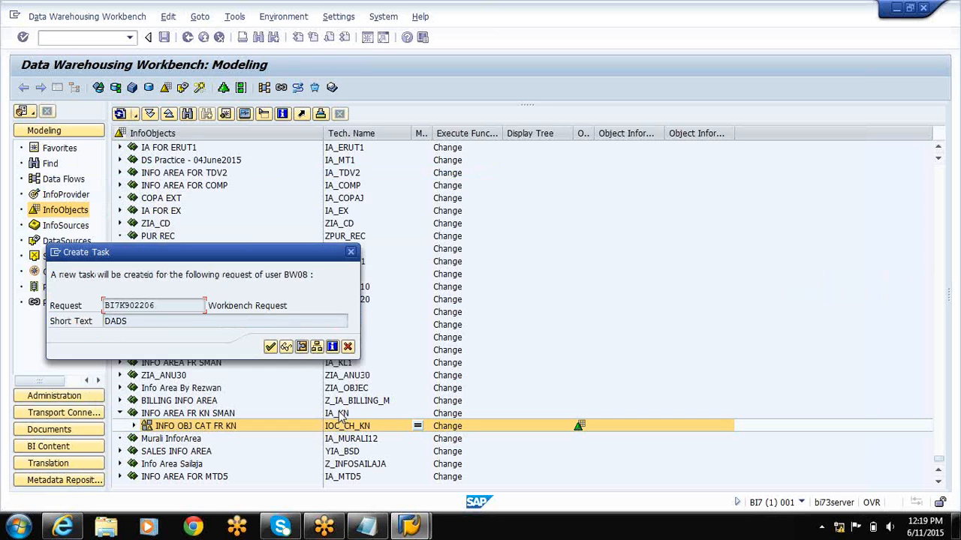
left_click(269, 347)
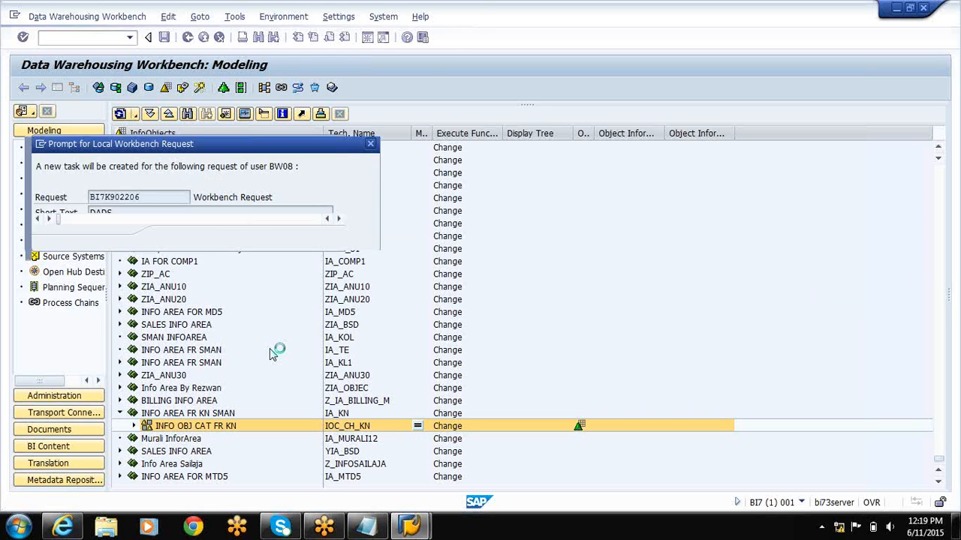
left_click(208, 238)
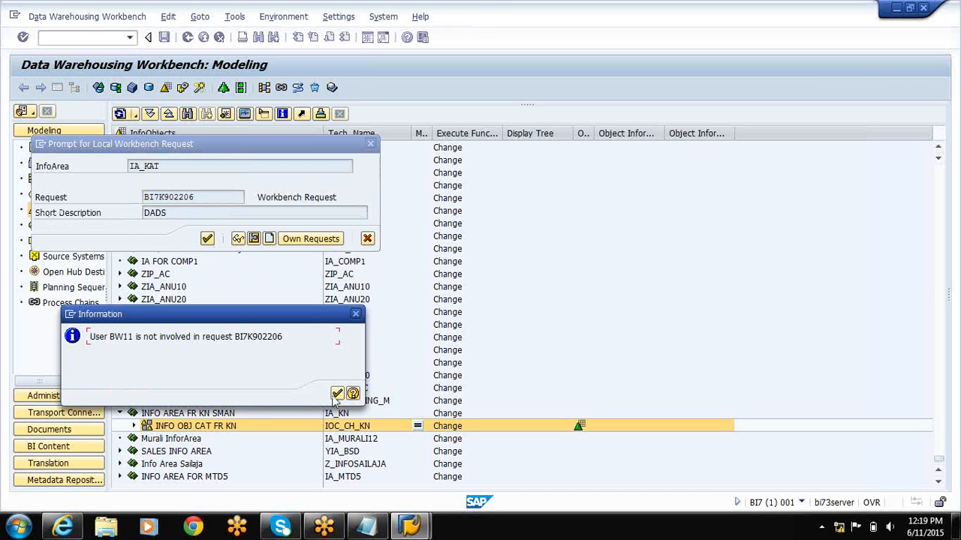
left_click(337, 394)
left_click(250, 198)
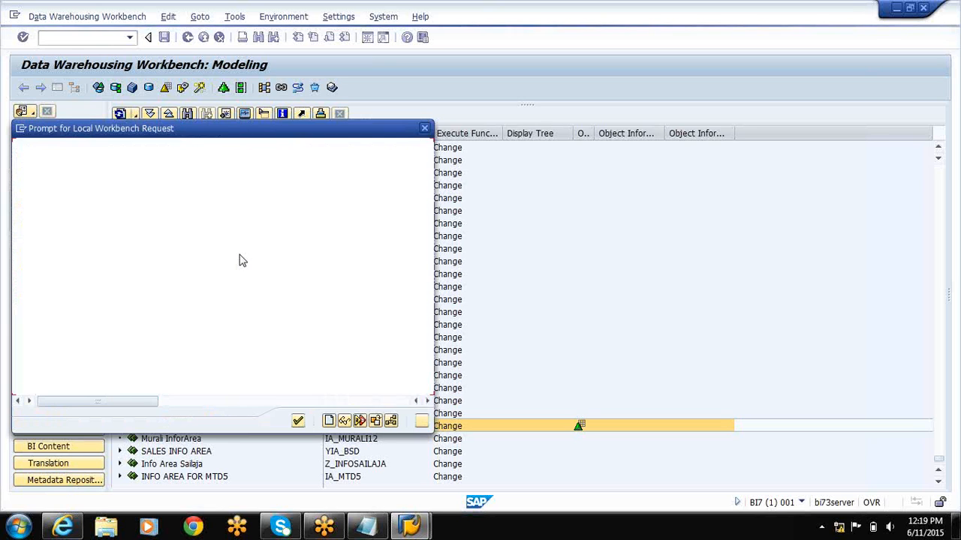
left_click(106, 284)
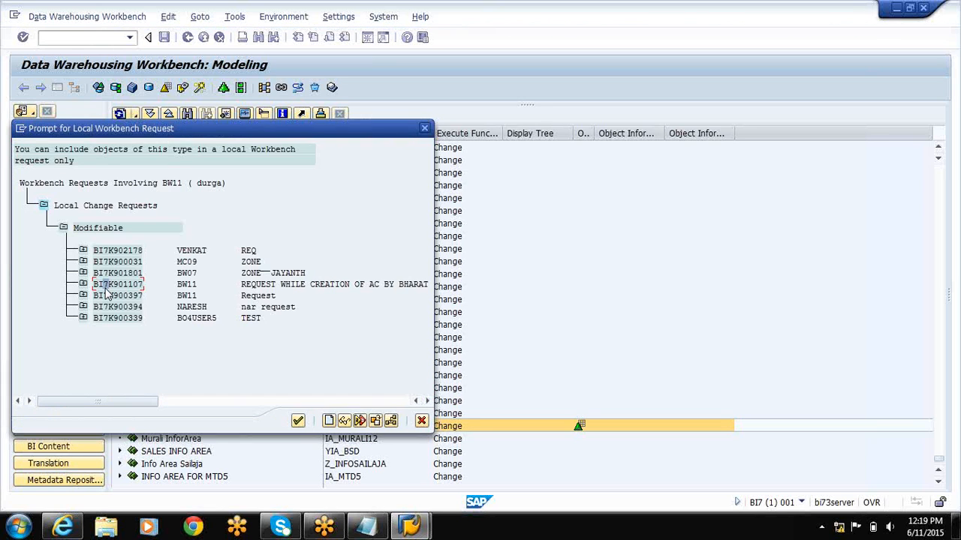
left_click(117, 296)
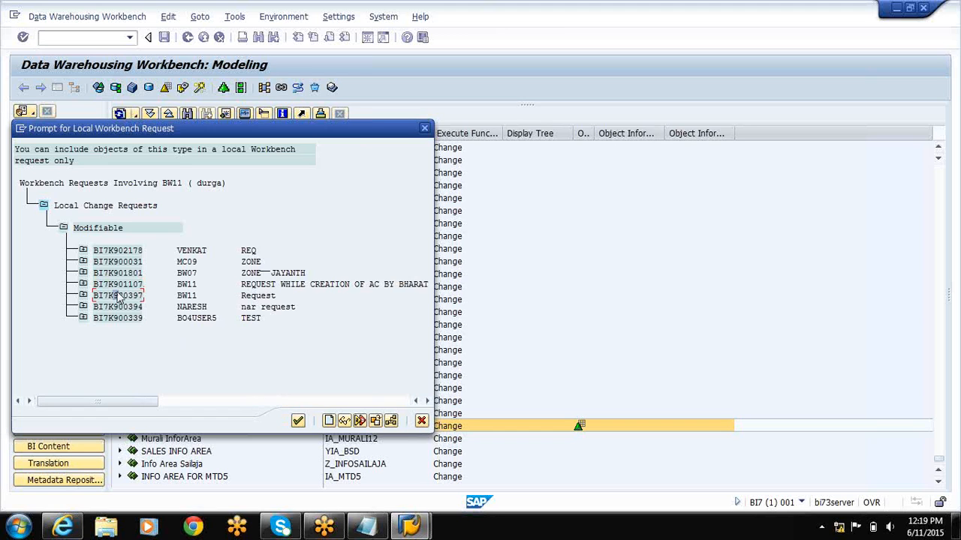
left_click(297, 420)
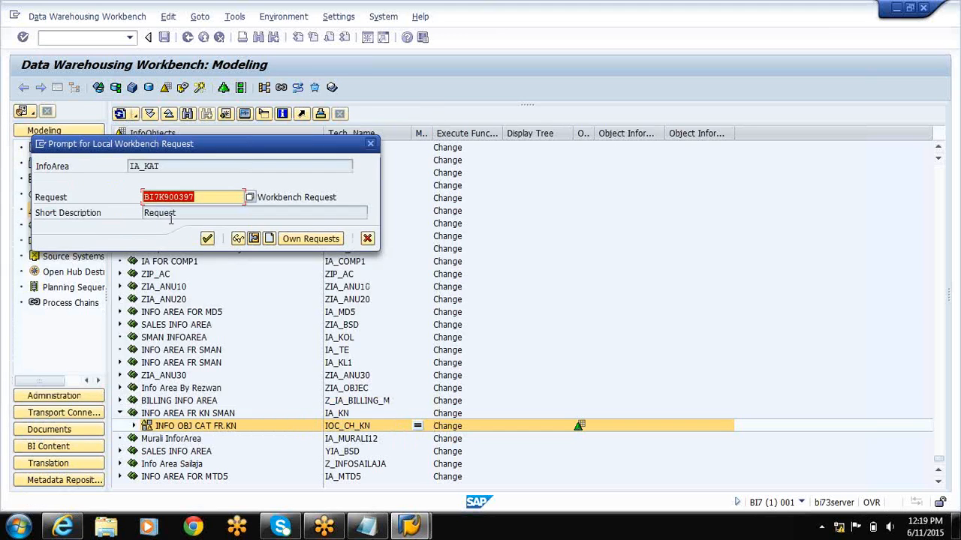
left_click(207, 238)
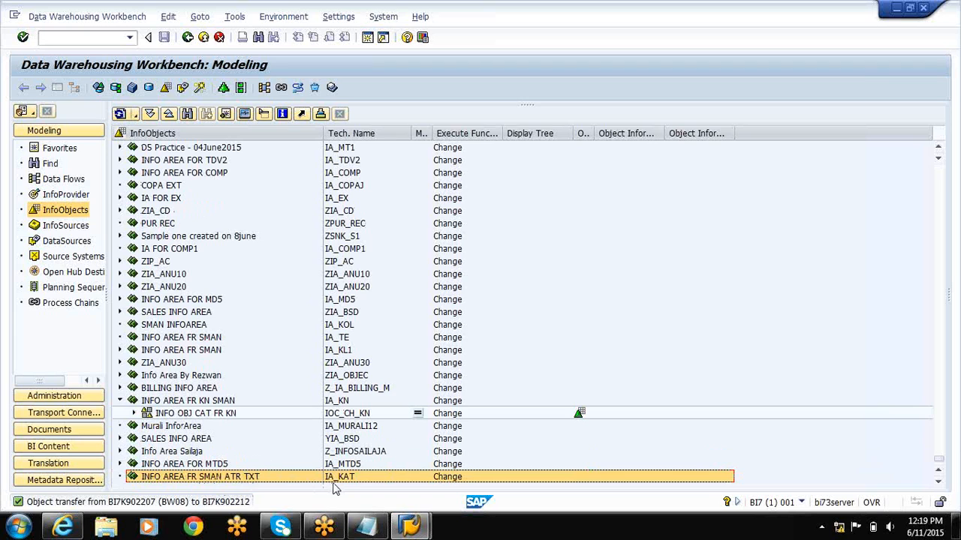
Start an InfoObject catalog named IOC_CH_KAT under the InfoArea INFO AREA FR SMAN ATR TXT.
right_click(245, 481)
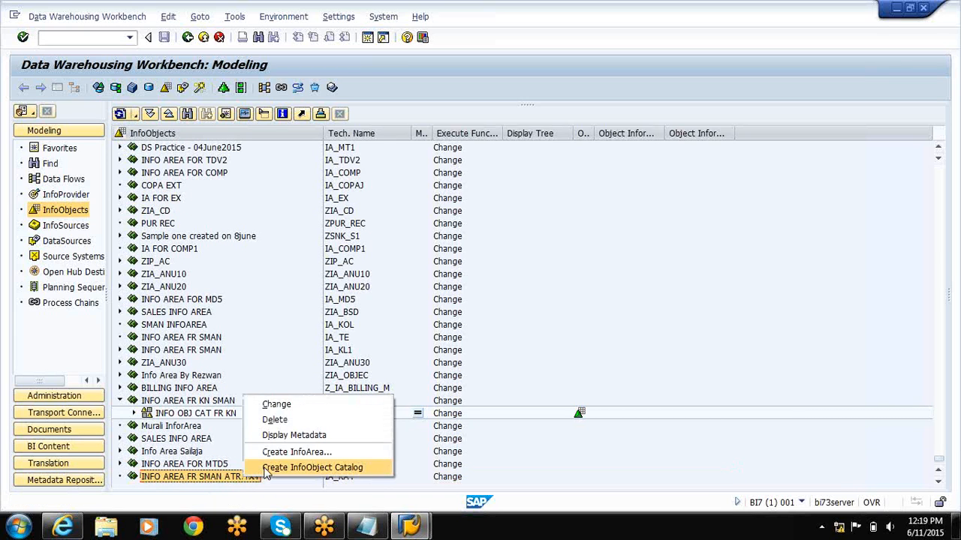
left_click(266, 468)
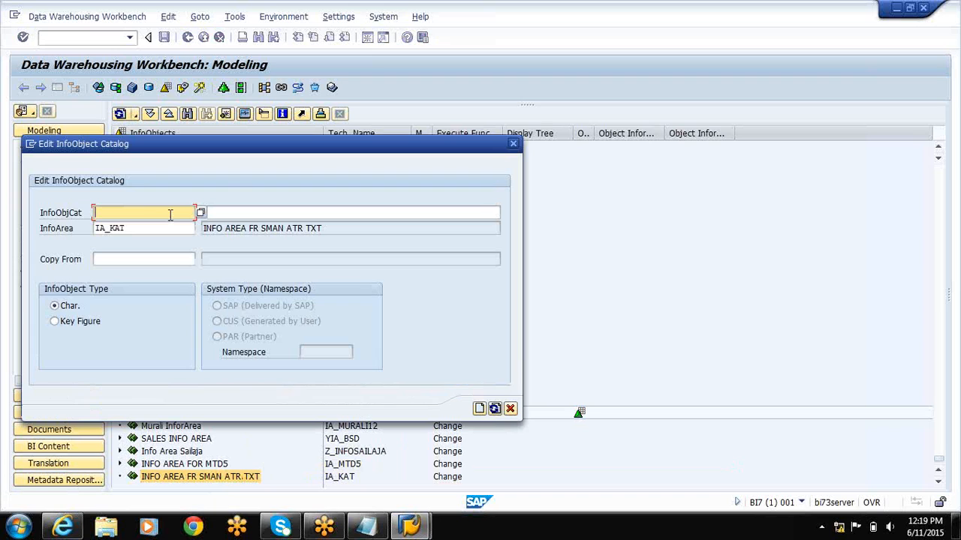
type("IC")
type("C")
type("_C")
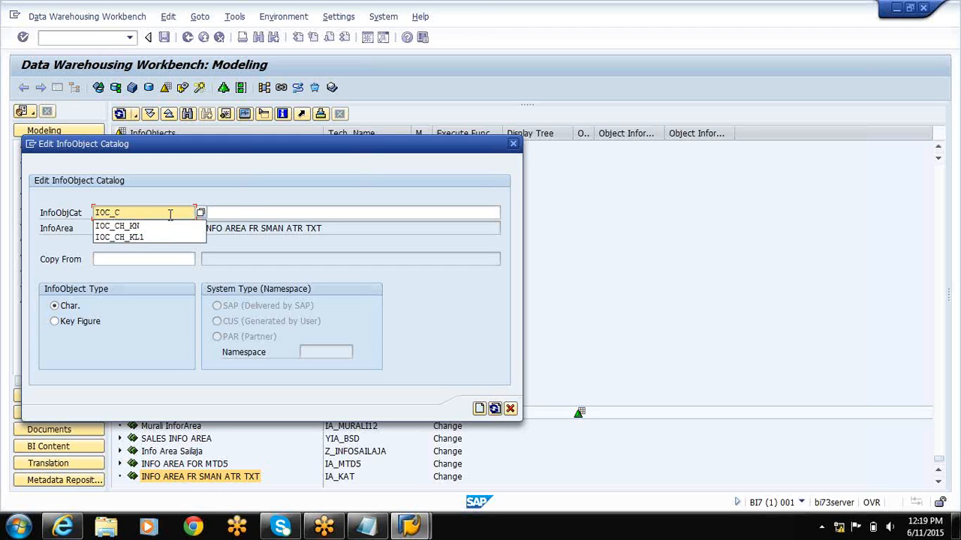
type("H_KAT")
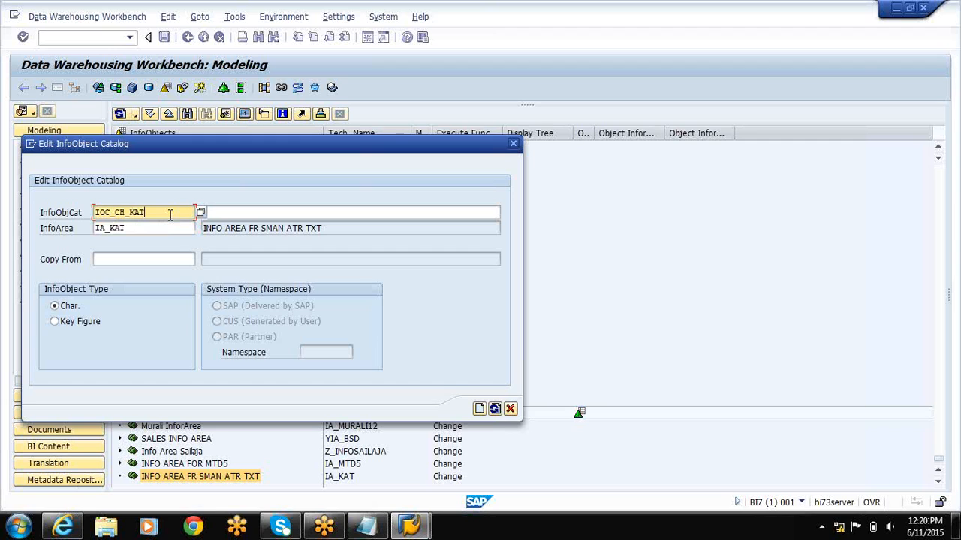
Describe the catalog as IOC FR MD ATR TEXT MANUALY and create it with InfoObject type Char.
key("Tab")
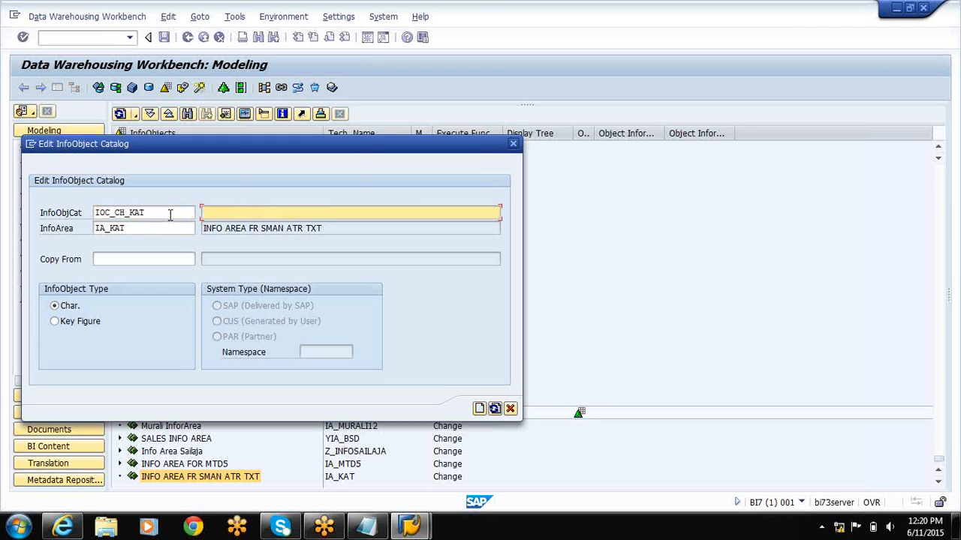
type("IOC FR MD ATR TEXT MANUALY")
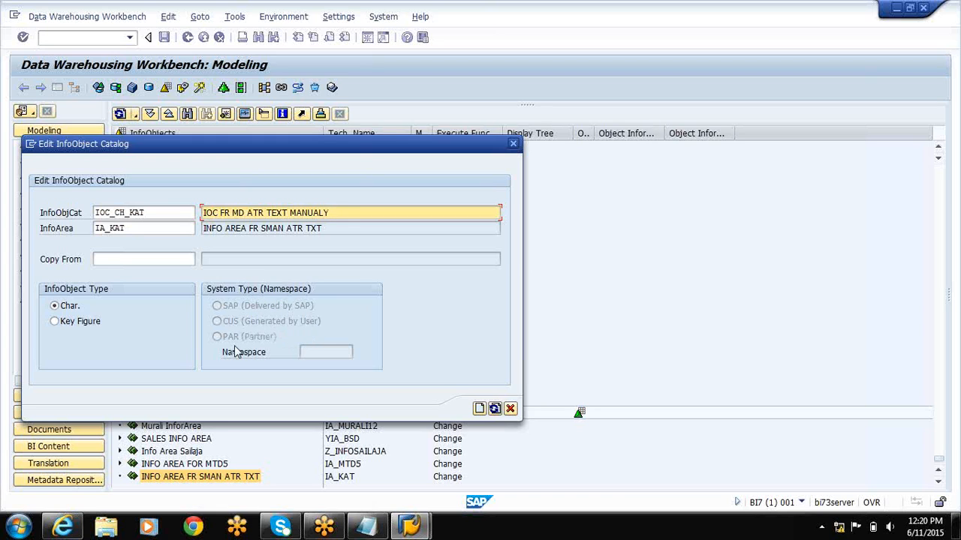
left_click(222, 323)
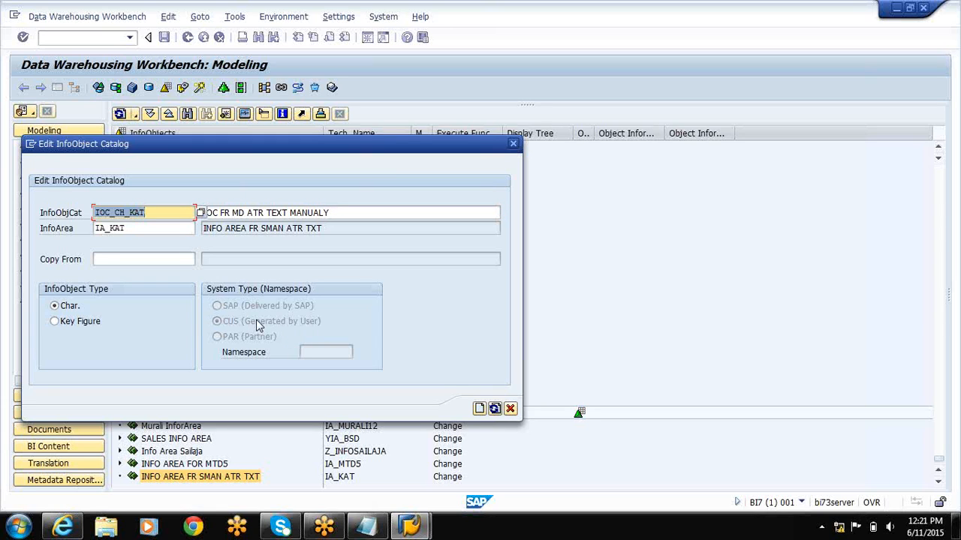
left_click(479, 409)
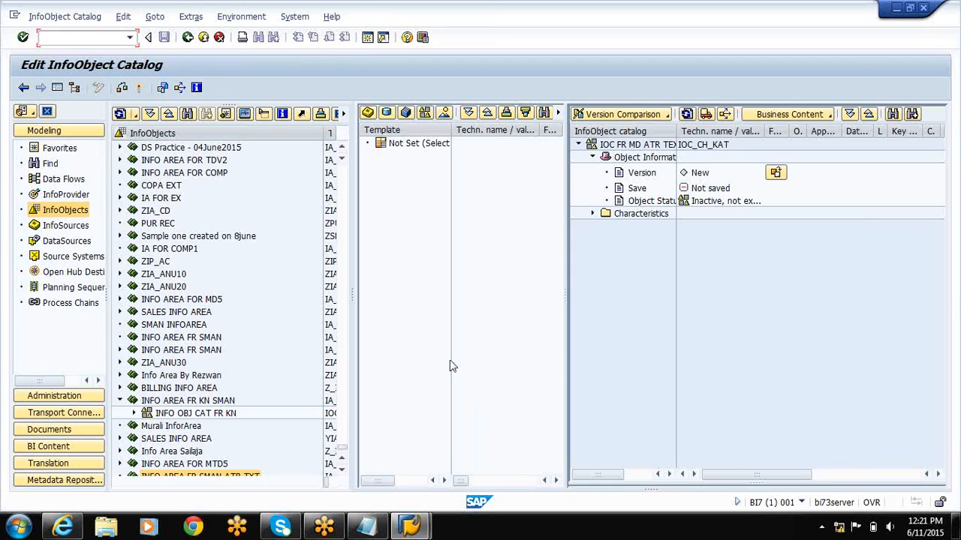
Activate catalog IOC_CH_KAT, assigning it to package ZPACK_JSH and Workbench request BI7K902206 with a new task.
left_click(139, 89)
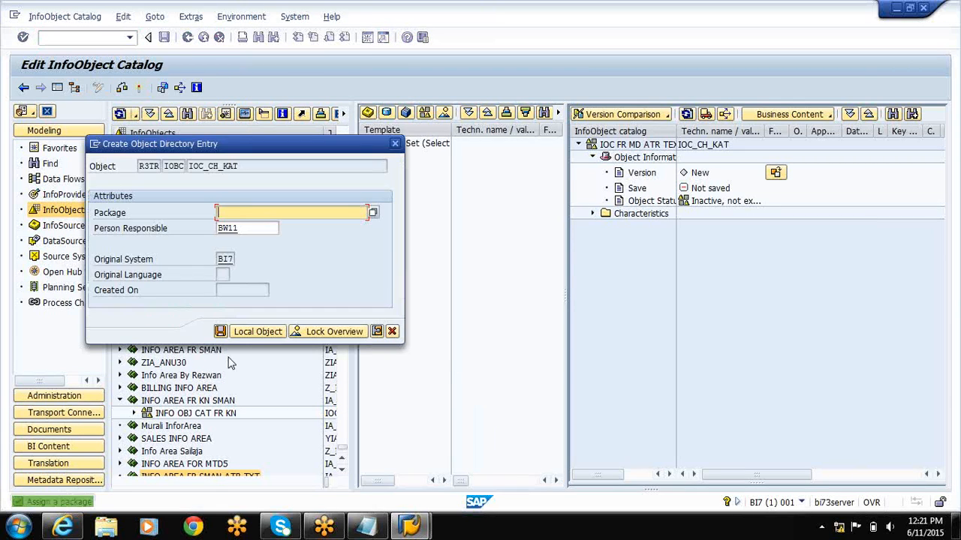
type("Z")
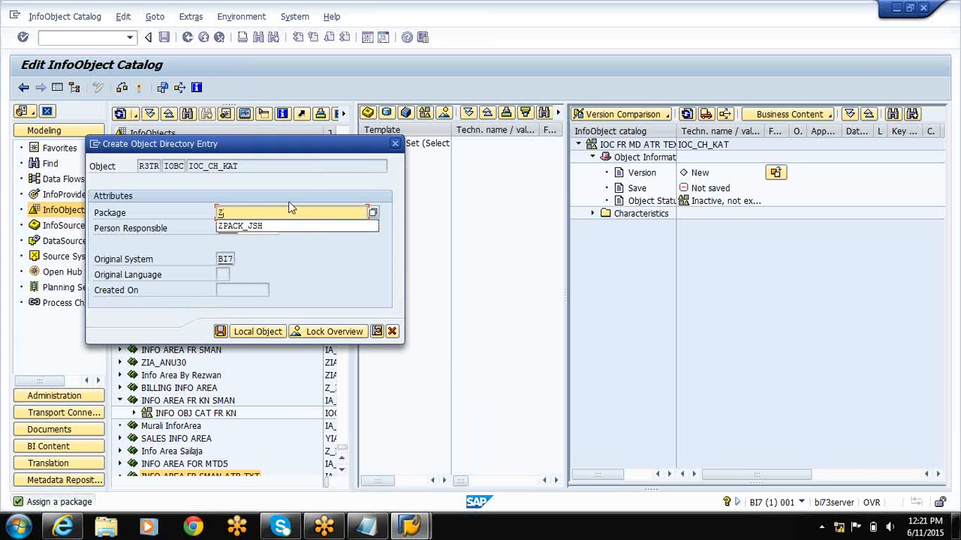
left_click(282, 226)
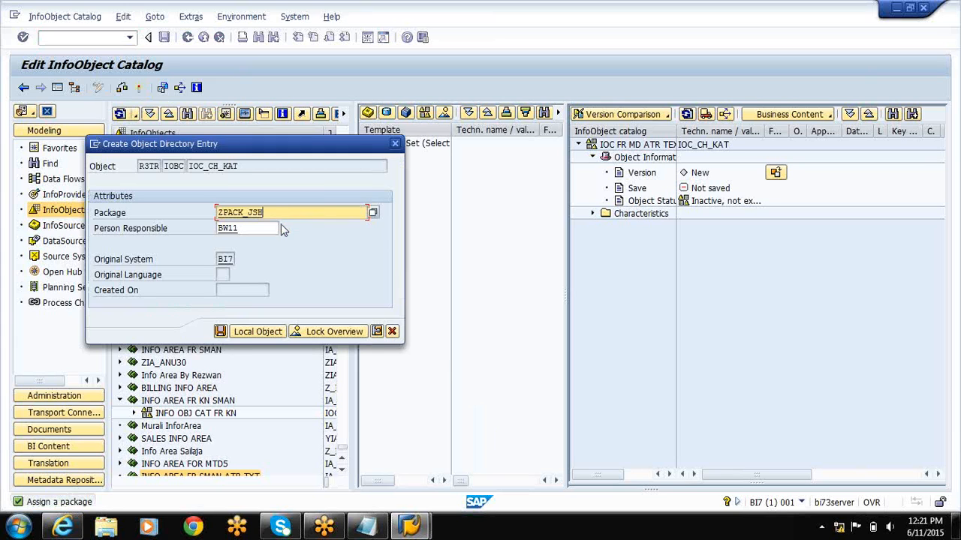
left_click(220, 333)
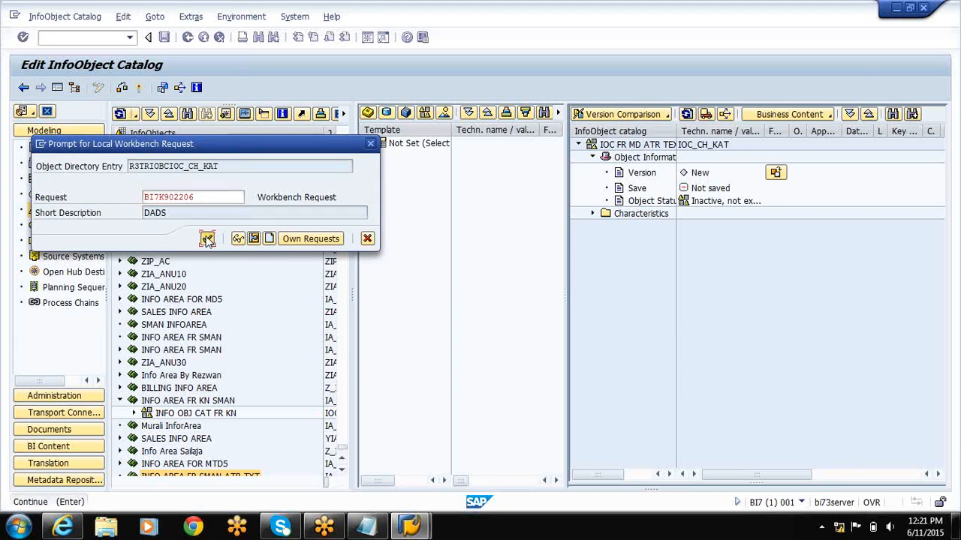
left_click(207, 239)
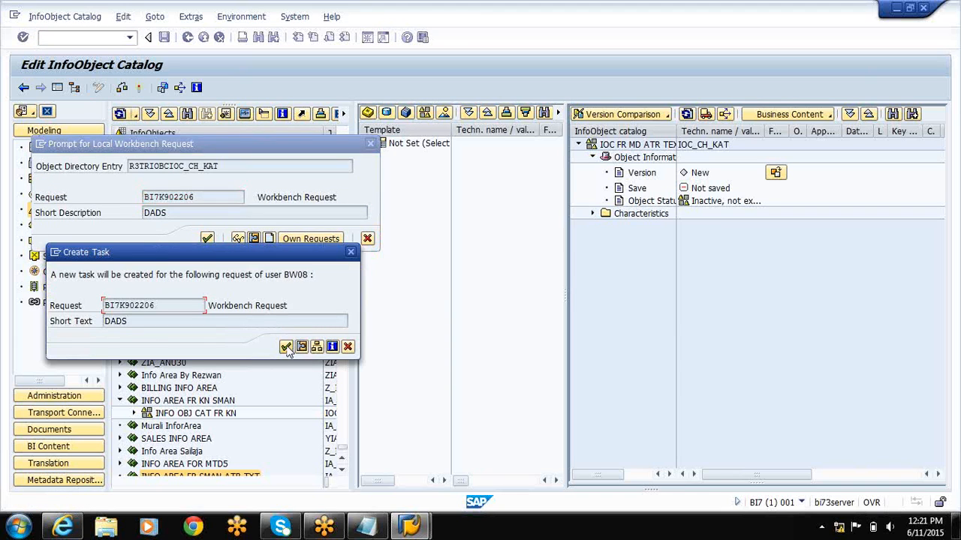
left_click(286, 347)
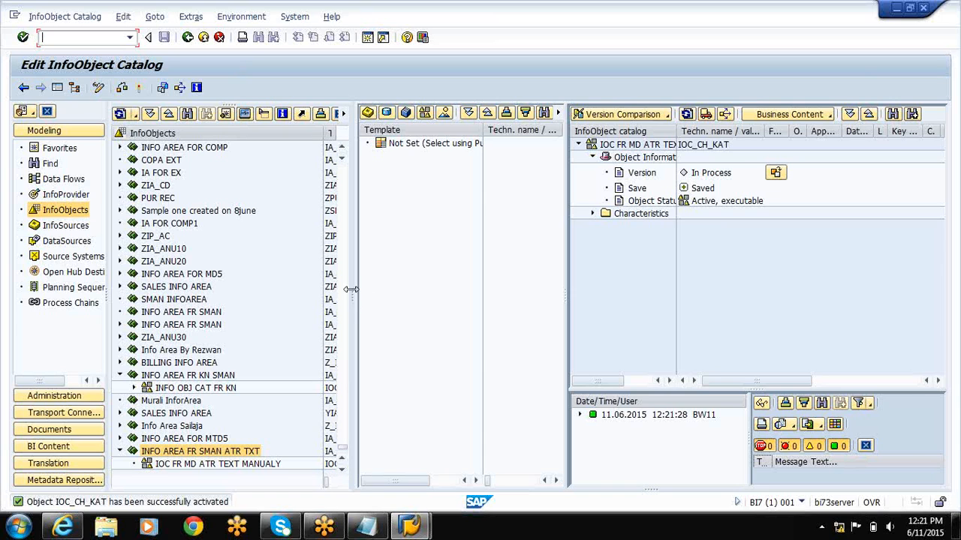
Create characteristic SMID_KAT with the long description SMAN ID in the catalog IOC FR MD ATR TEXT MANUALY.
left_click_drag(354, 289, 494, 273)
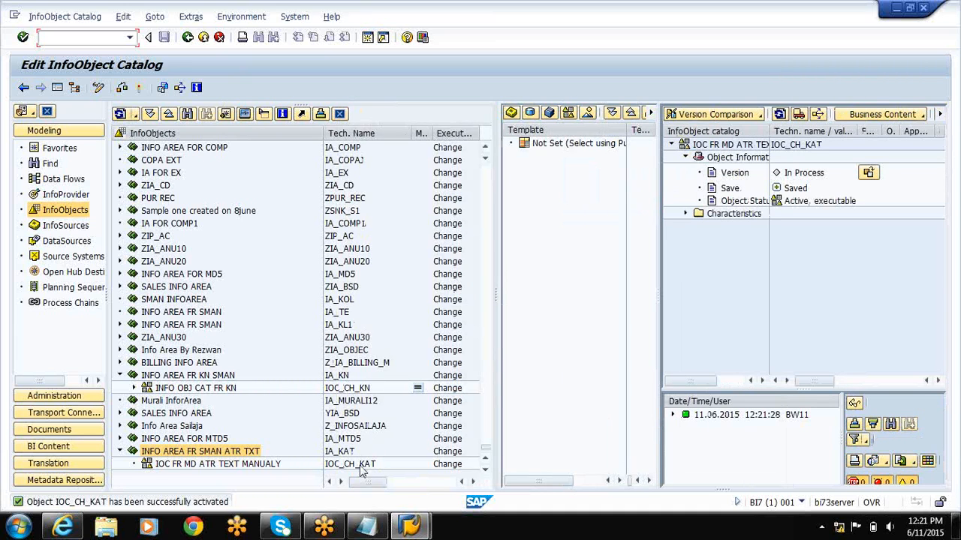
left_click(189, 467)
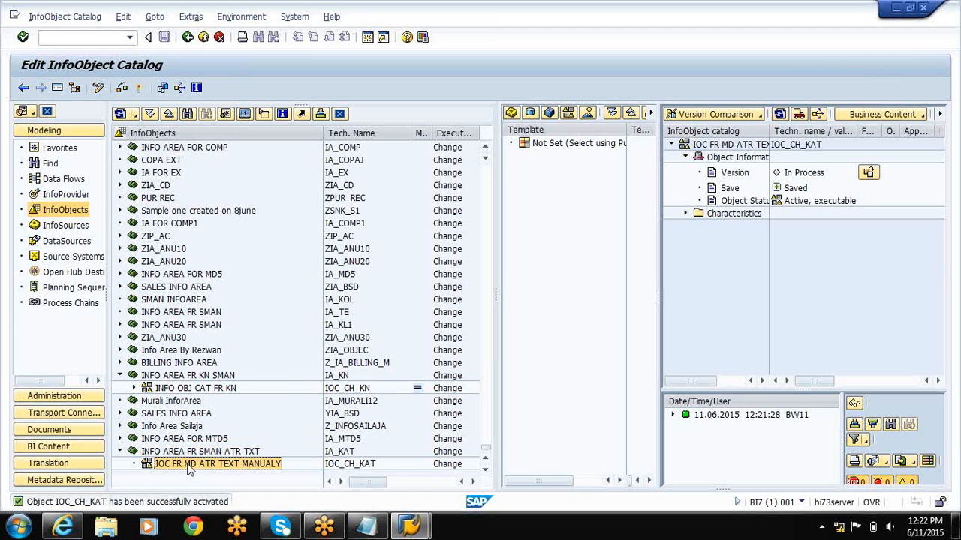
right_click(189, 467)
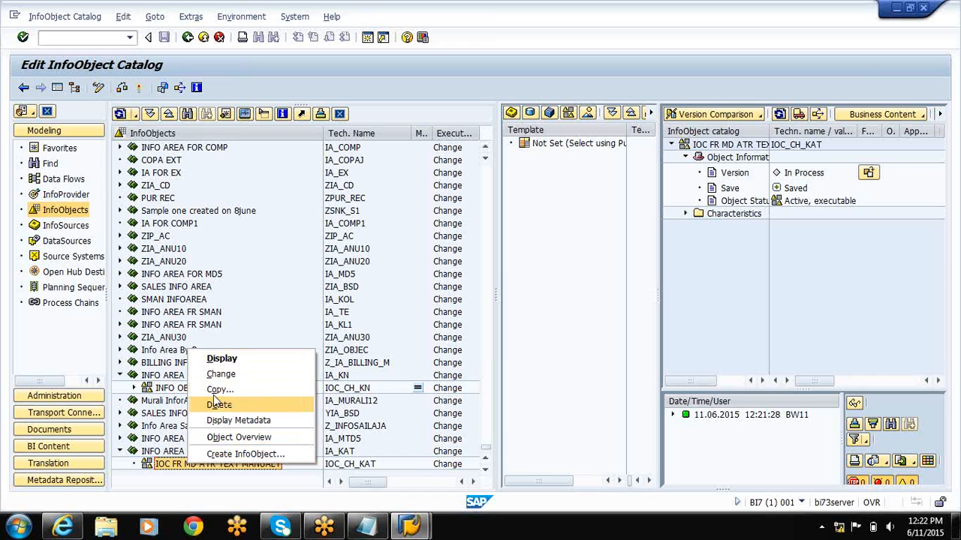
left_click(242, 454)
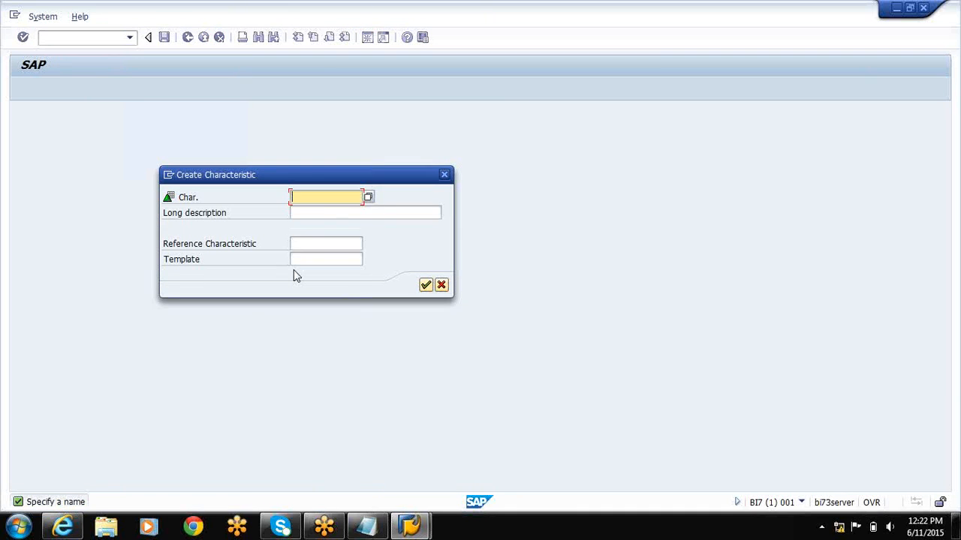
type("SM")
type("I")
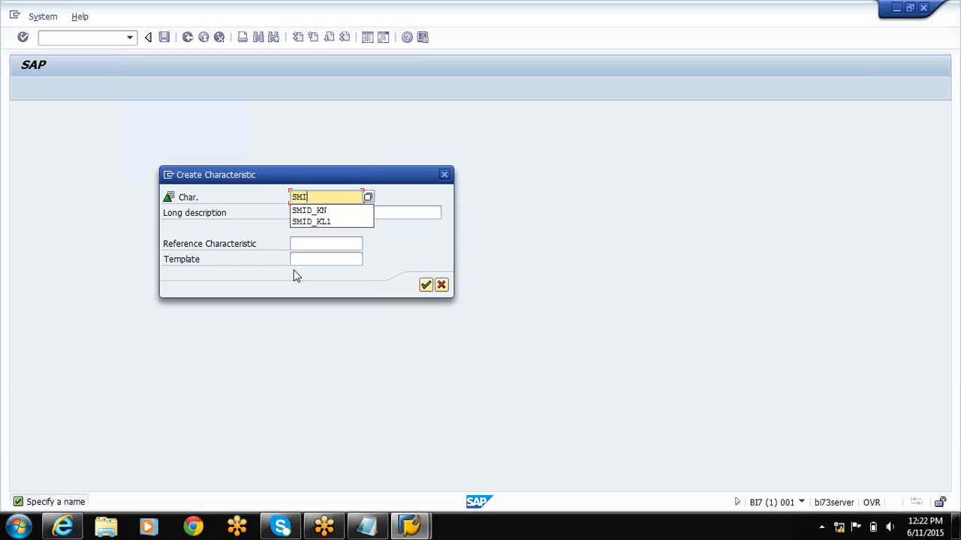
type("D_KAT")
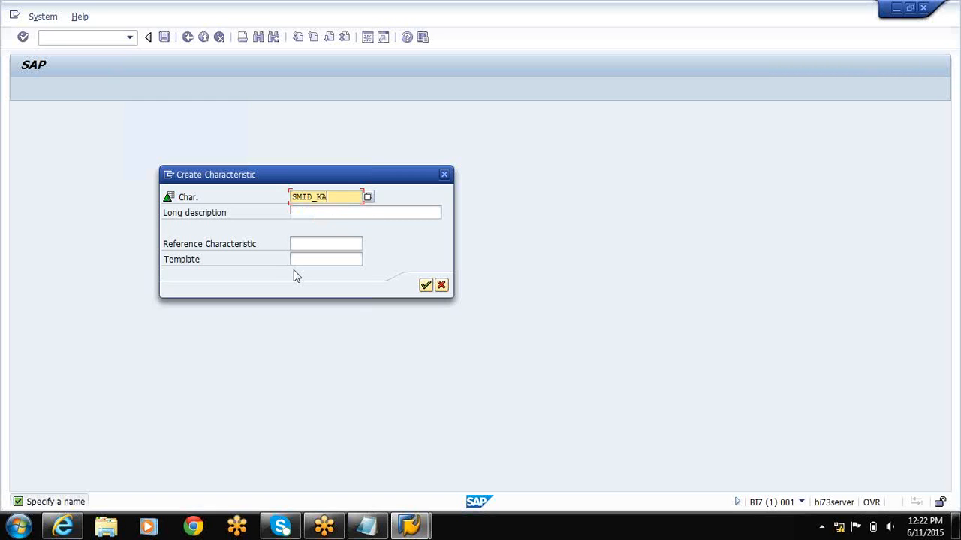
left_click(338, 212)
type("SMAN ID")
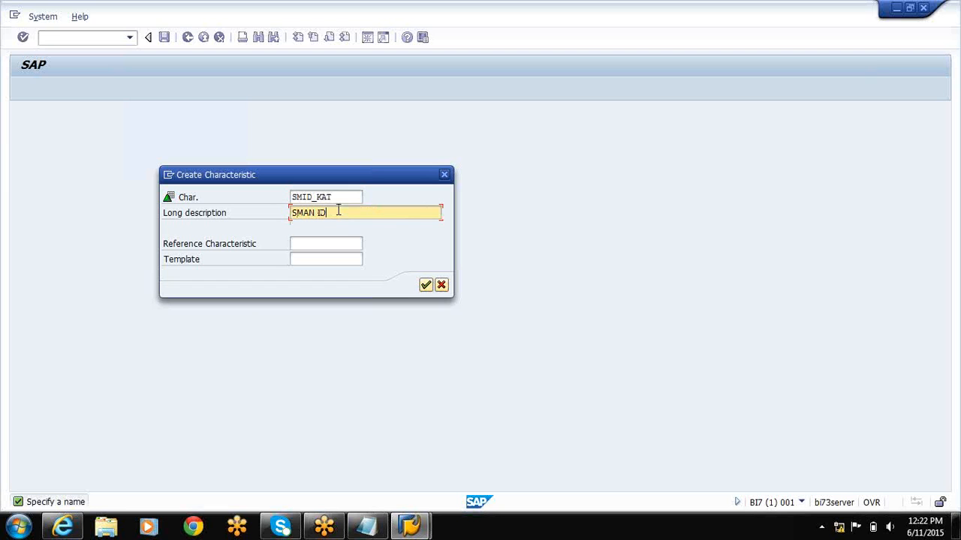
left_click(425, 285)
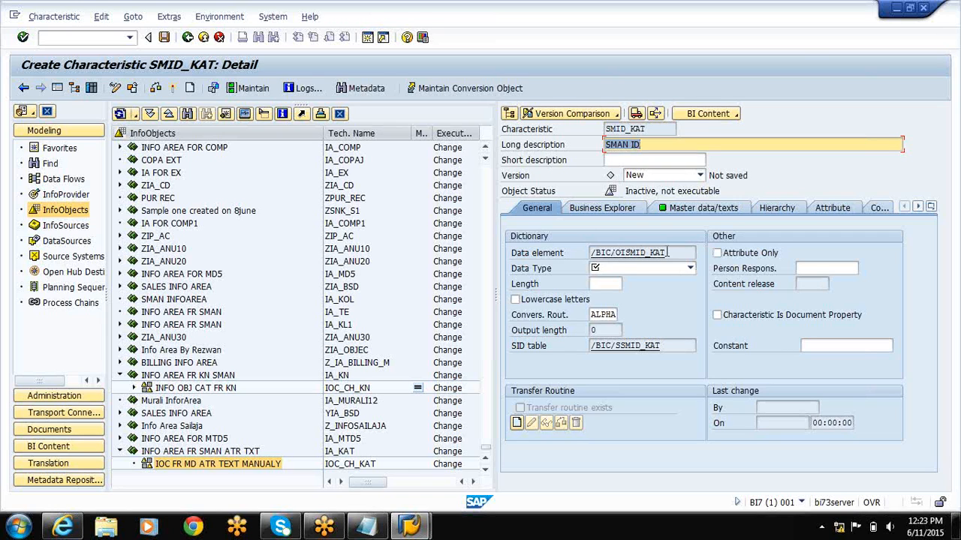
Give characteristic SMID_KAT the data type CHAR - Character String with a length of 6.
left_click(659, 269)
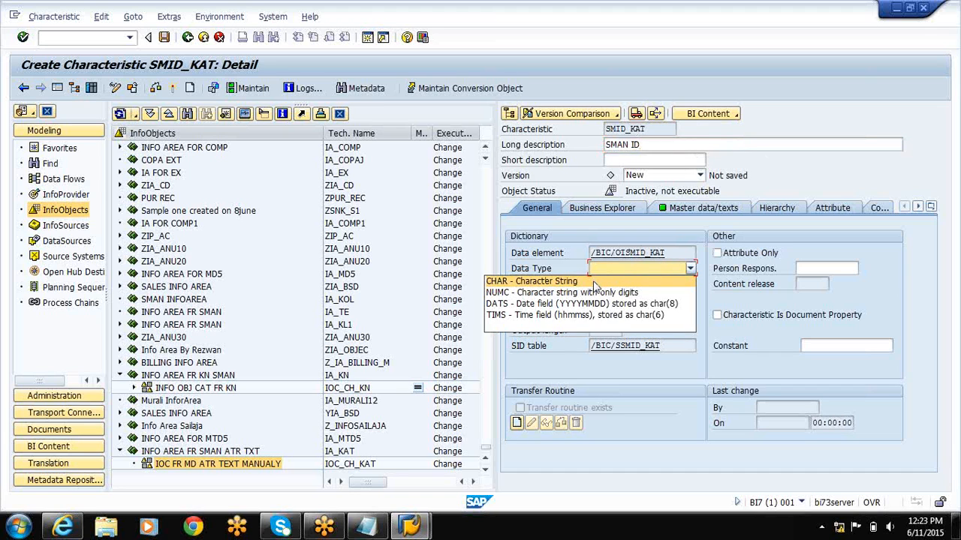
left_click(593, 280)
type("6")
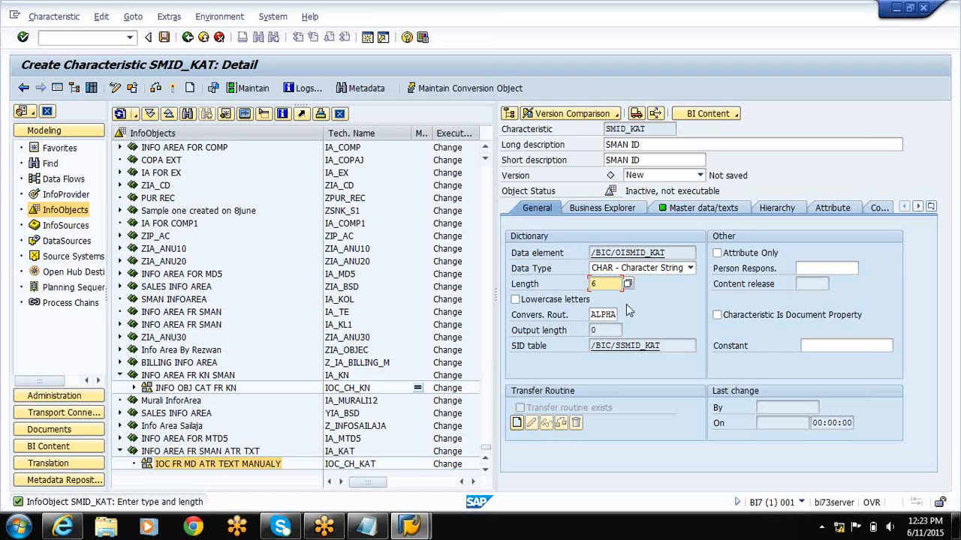
Examine the master data and text table settings of SMID_KAT, including its master data table, and return to the general settings.
left_click(709, 210)
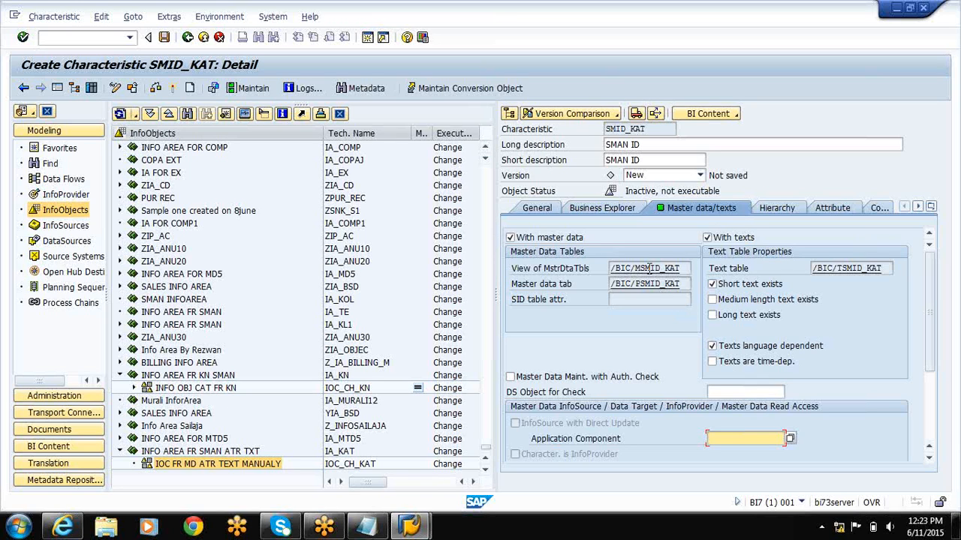
left_click(646, 285)
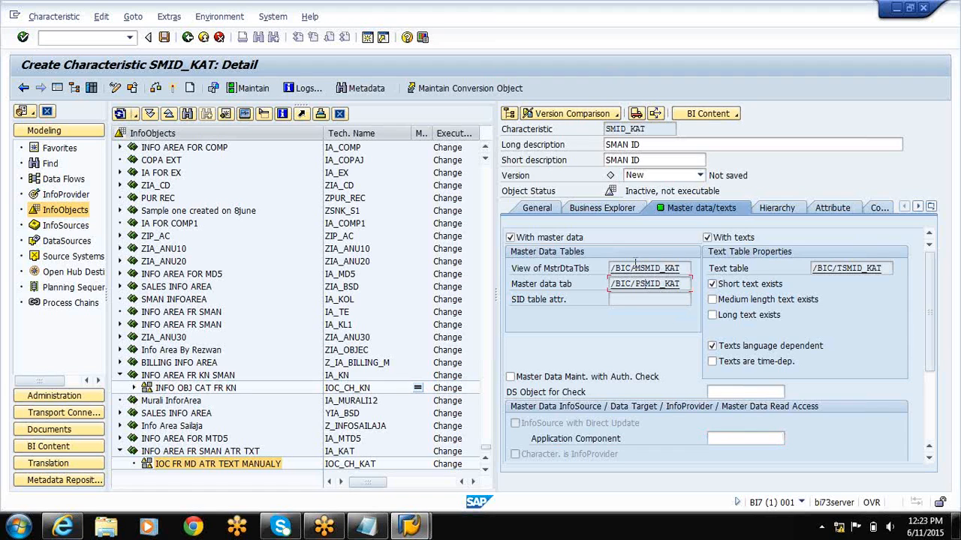
left_click(545, 211)
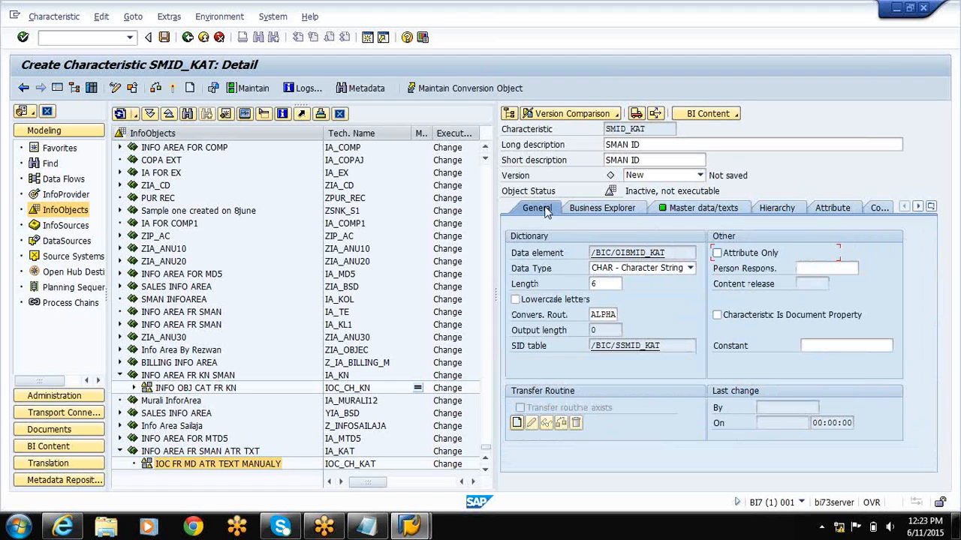
Keep SMID_KAT set up with texts and enable medium length and long texts in its text table properties.
left_click(694, 211)
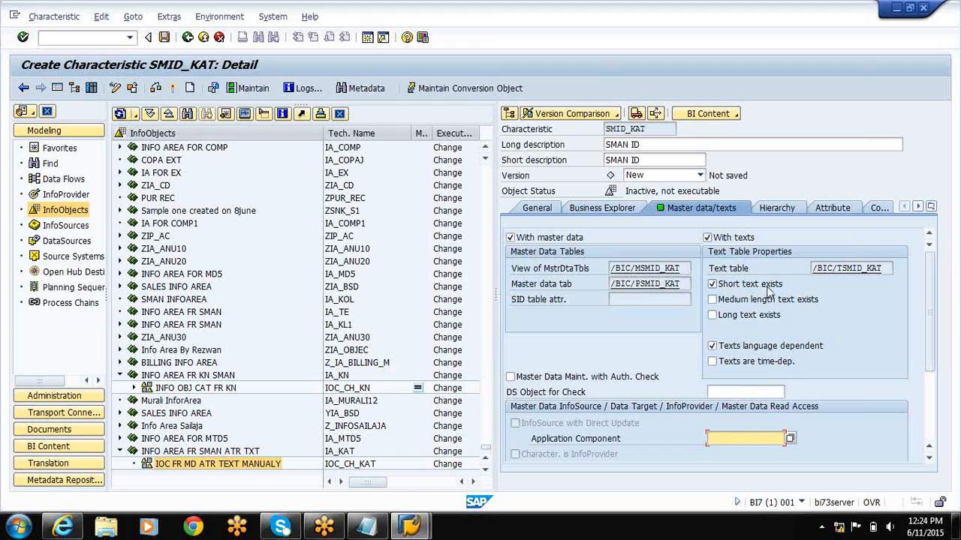
left_click(707, 238)
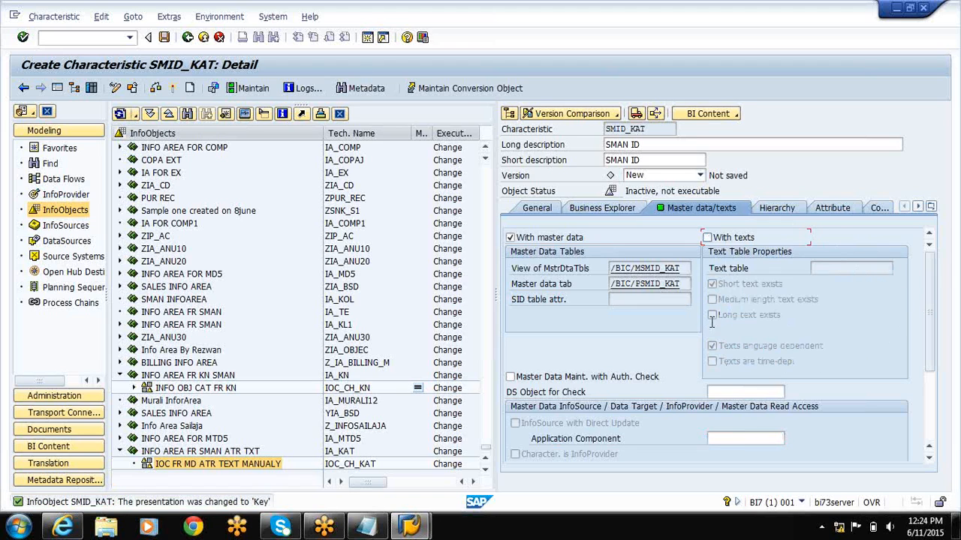
left_click(707, 239)
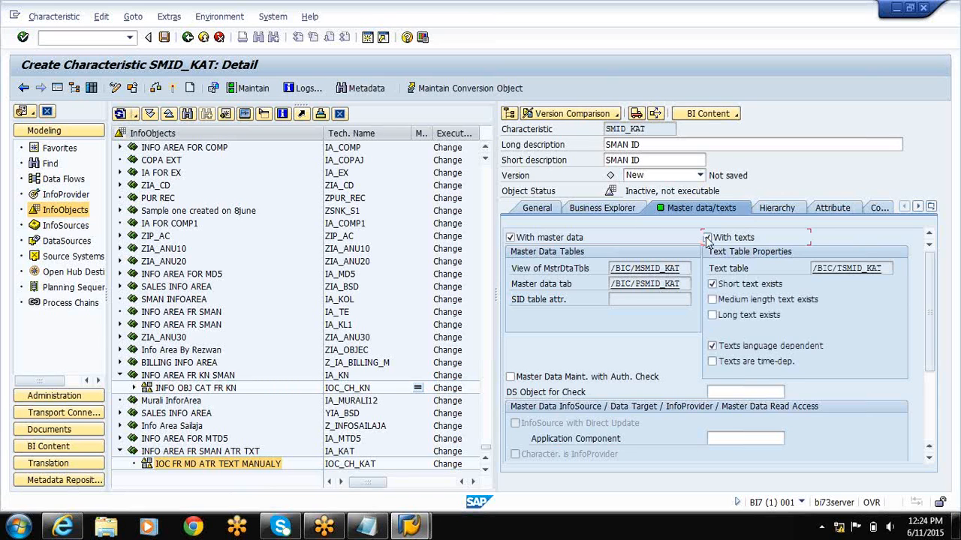
scroll(707, 238, "down", 3)
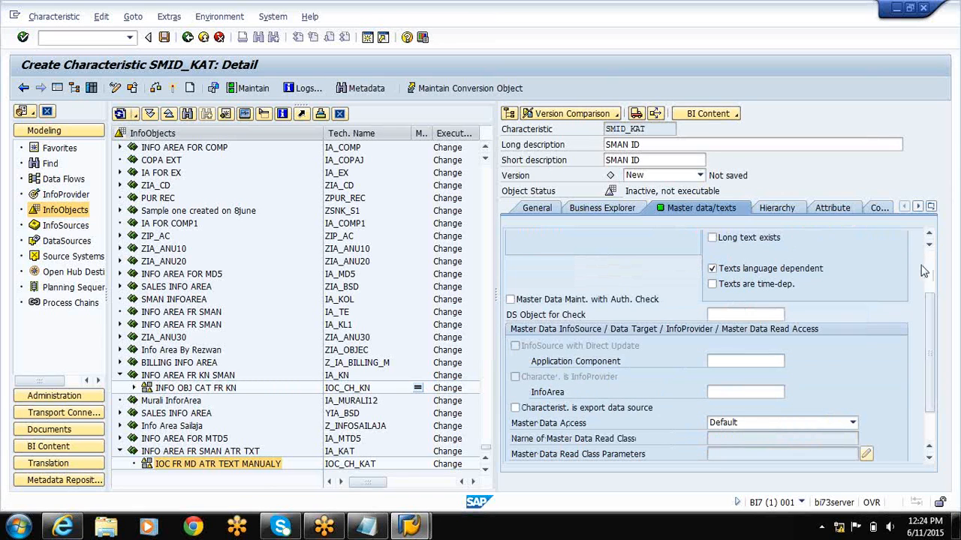
scroll(923, 271, "up", 3)
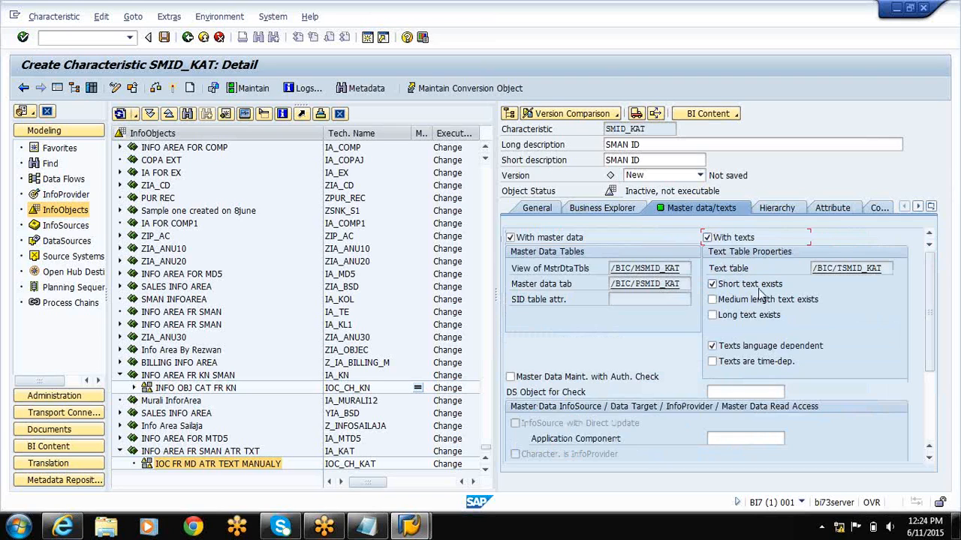
left_click(712, 300)
left_click(711, 316)
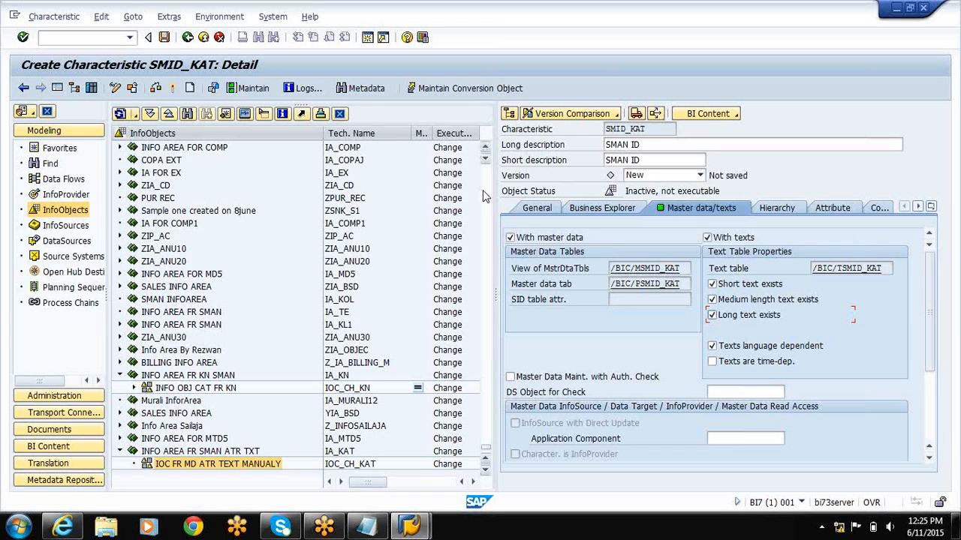
Enter NAME_KAT and AGE_KAT as the first two attributes of SMID_KAT.
left_click(846, 208)
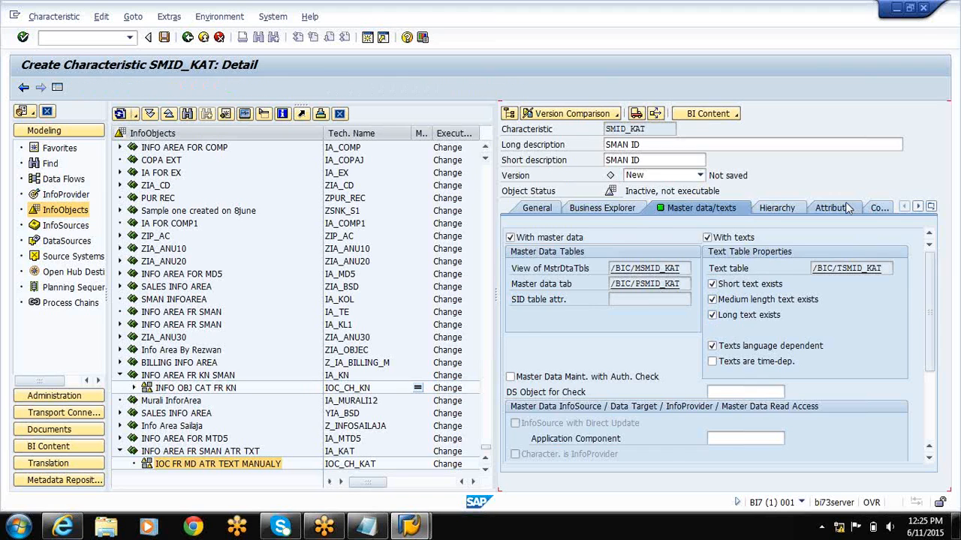
left_click(534, 297)
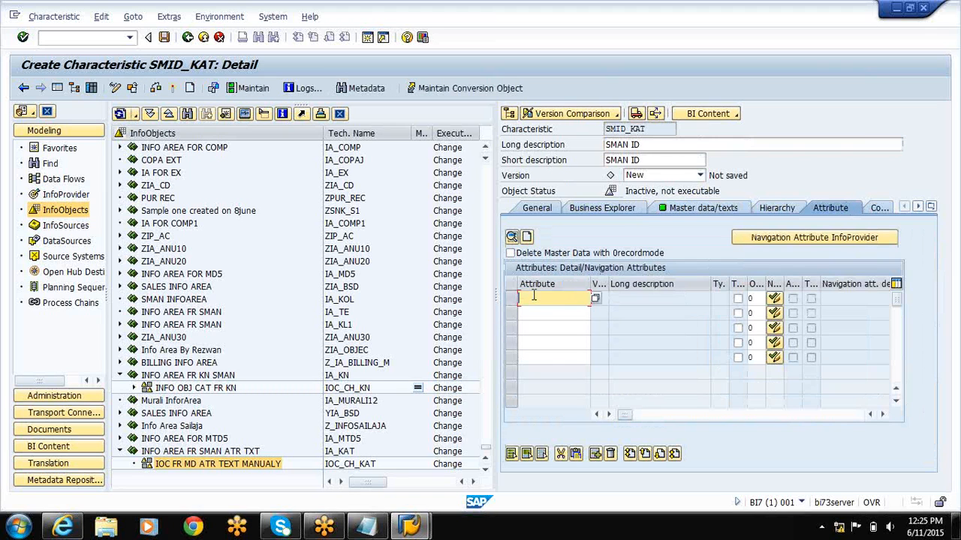
type("NAME")
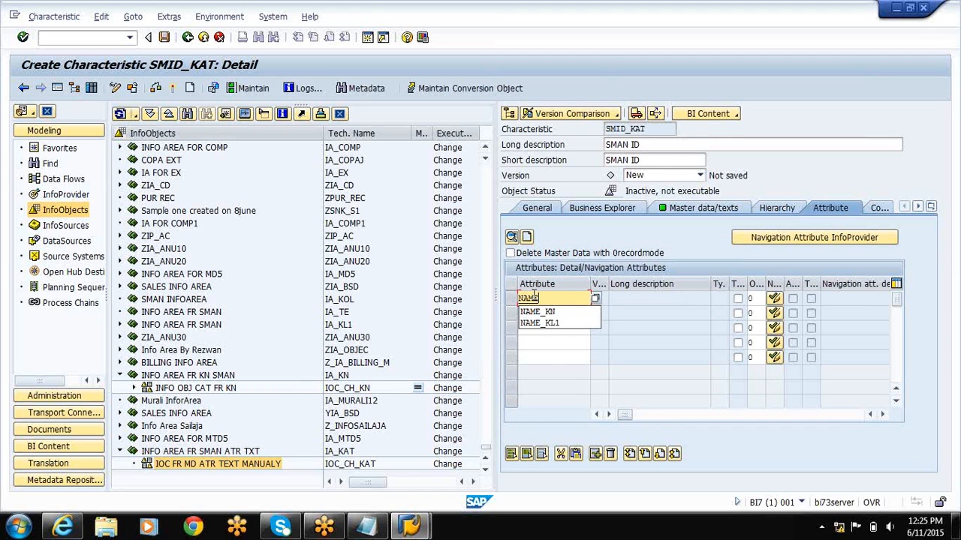
type("_KA")
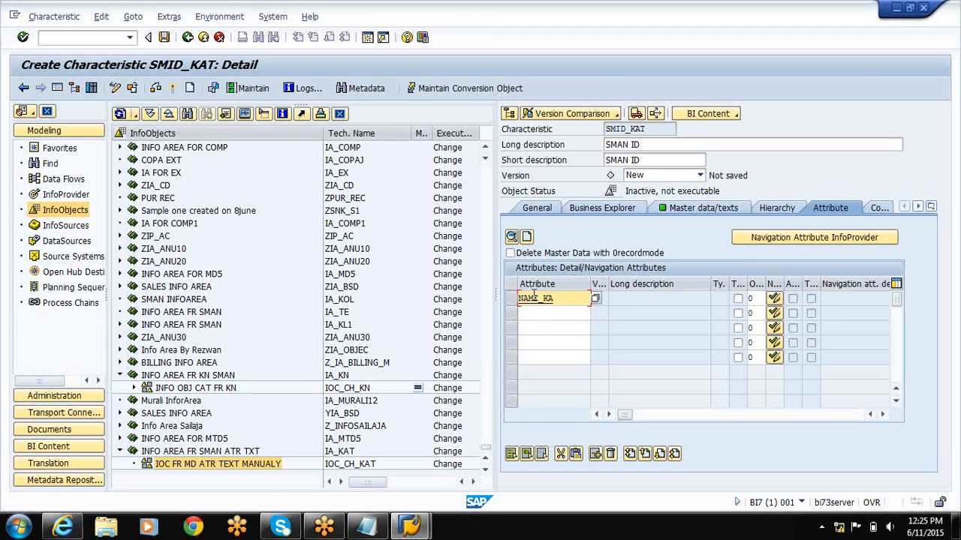
type("T")
key("Down")
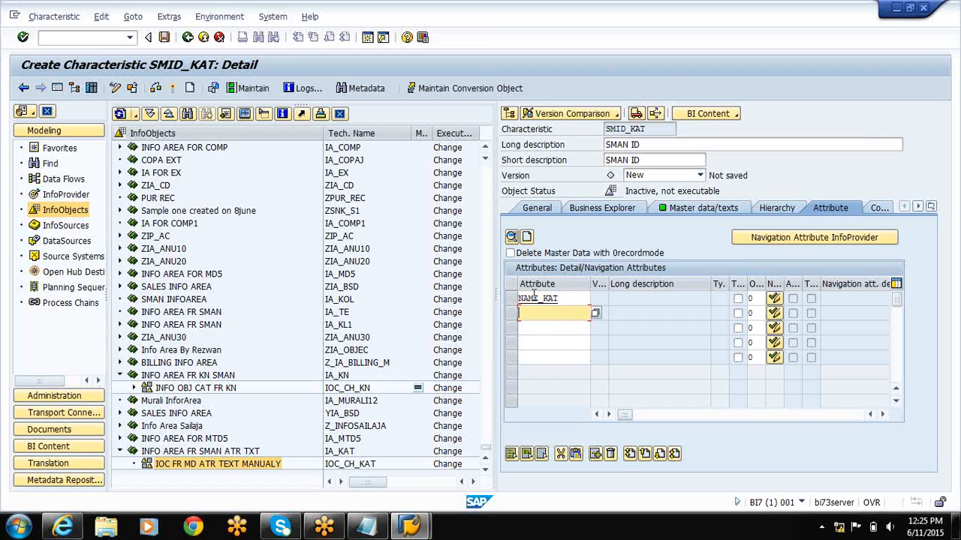
type("AGE_KAT")
Add ADDR_KAT and PHONE_KAT as the third and fourth attributes of SMID_KAT and confirm the attribute list.
key("Down")
type("A")
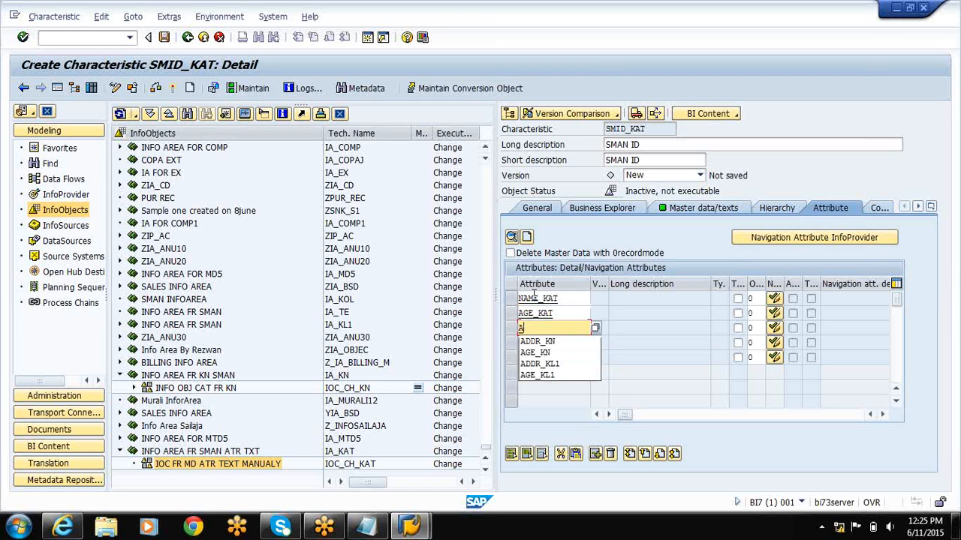
type("DDR_")
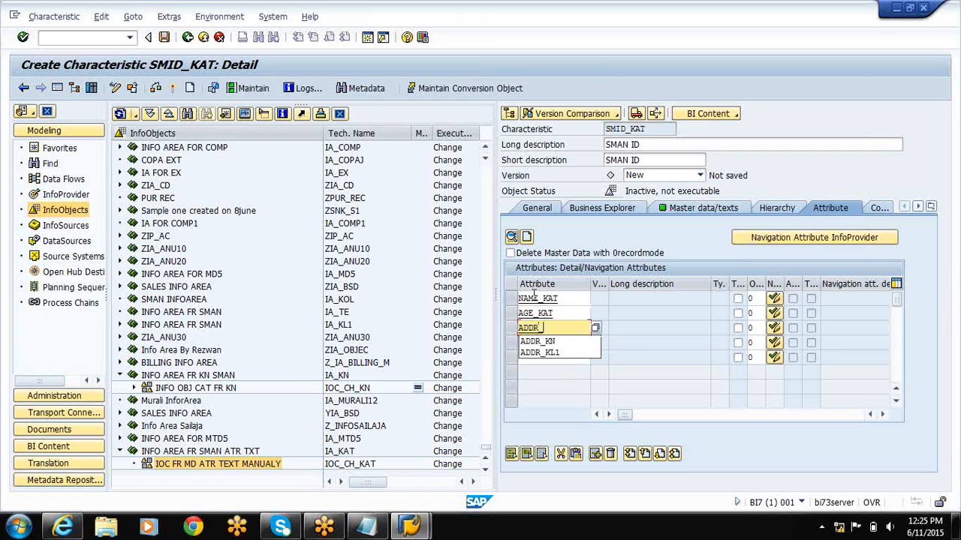
type("KAT")
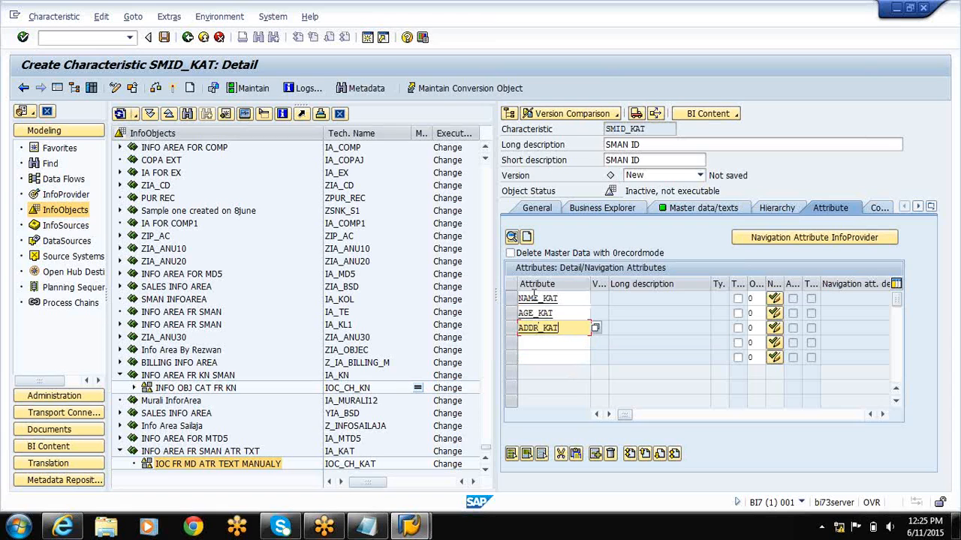
key("Down")
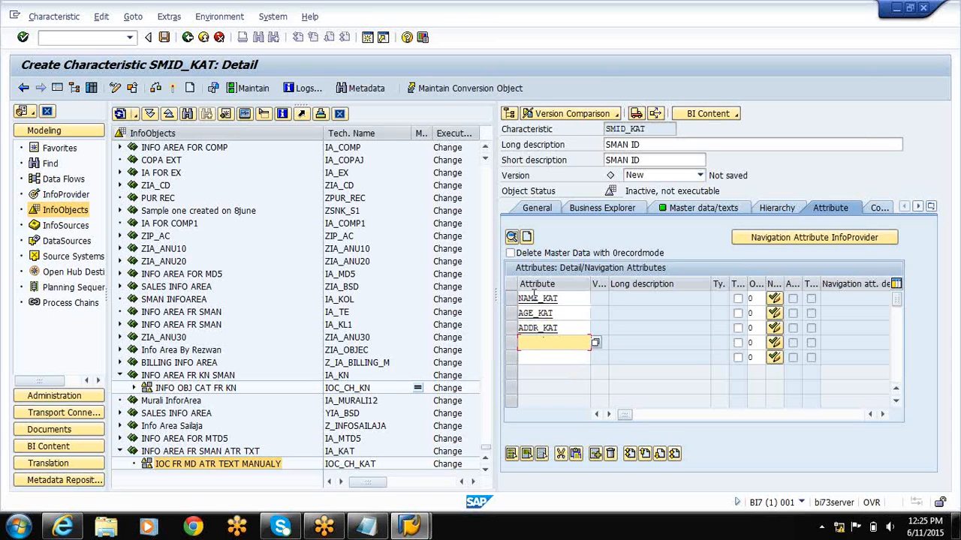
type("PHON")
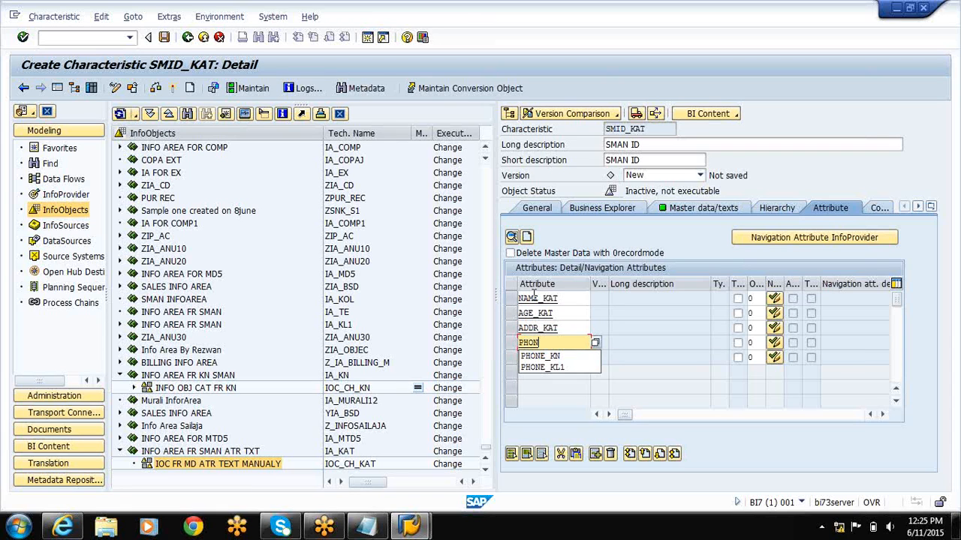
type("E_KAT")
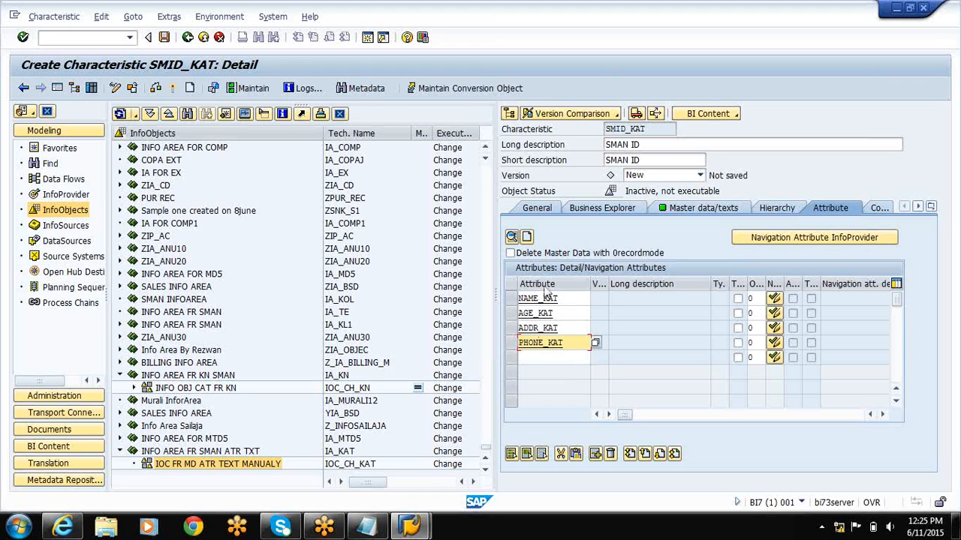
key("Return")
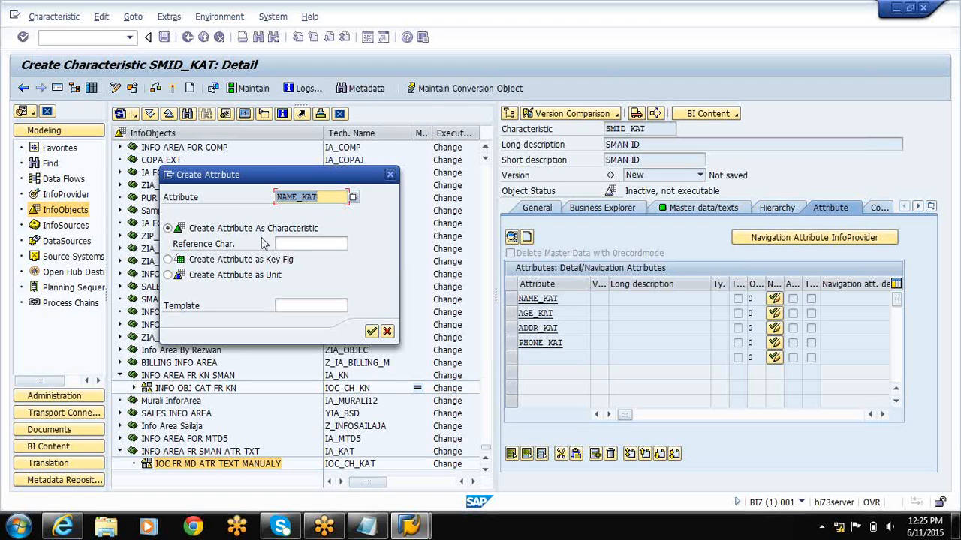
Create attribute NAME_KAT as a characteristic with long description SMAN NAME, data type CHAR and length 6.
left_click(372, 333)
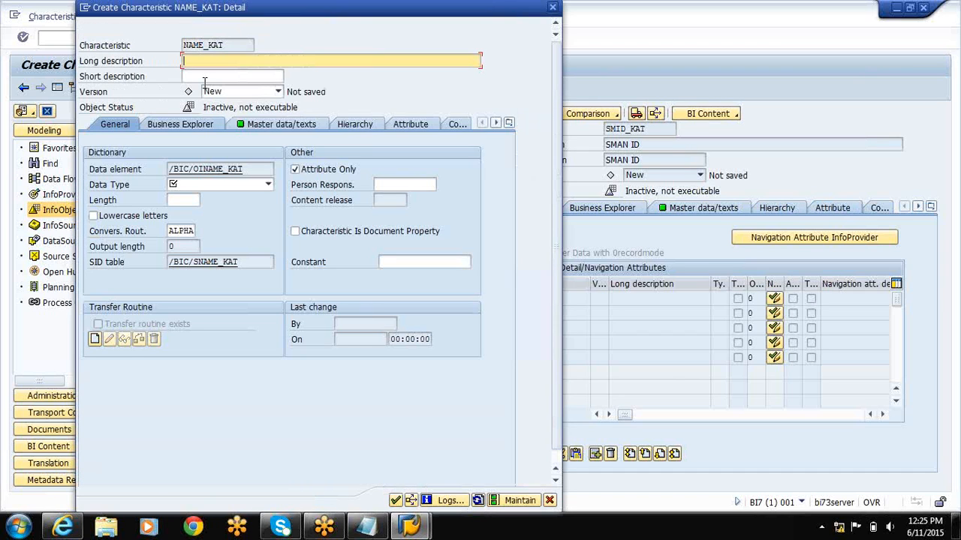
type("SMAN NAME")
left_click(179, 189)
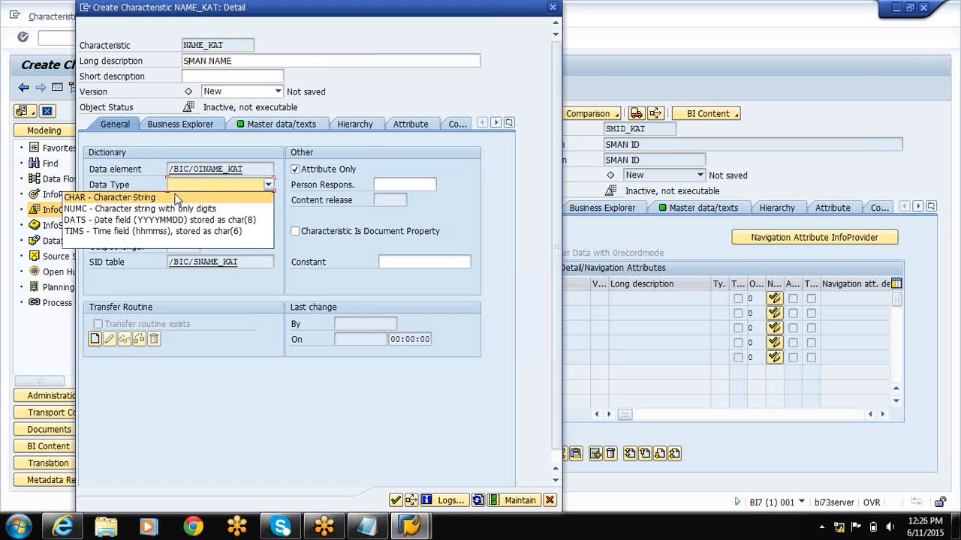
left_click(180, 198)
left_click(182, 202)
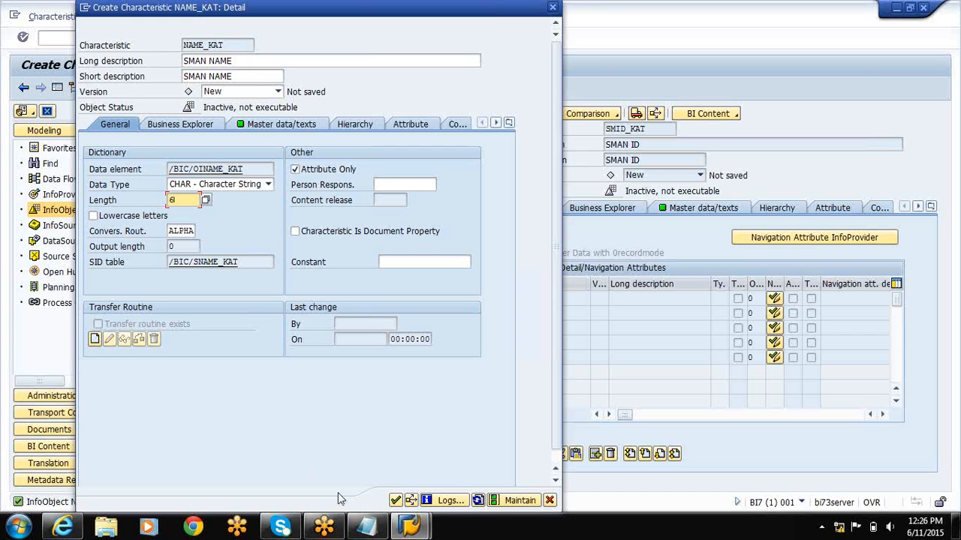
left_click(396, 500)
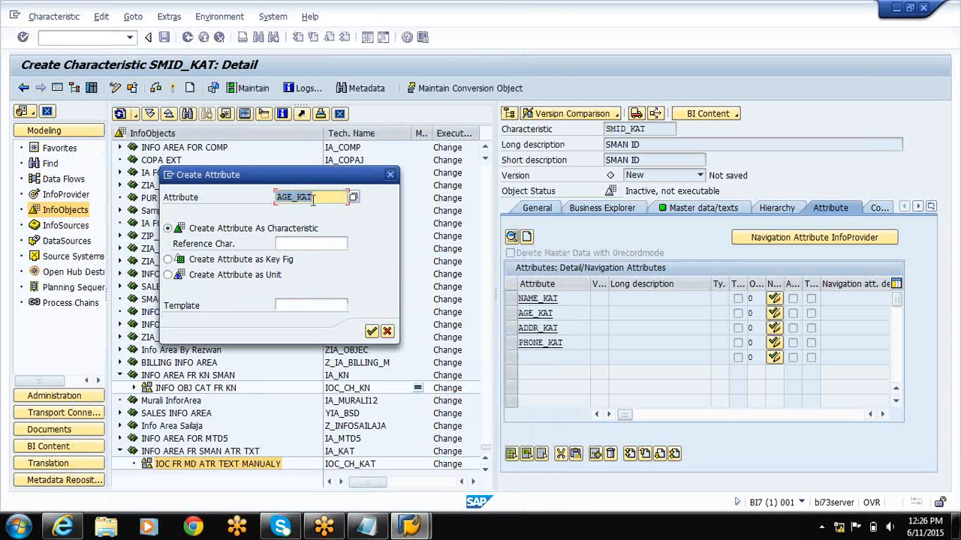
Create attribute AGE_KAT as a characteristic with long description SMAN AGE, data type NUMC and length 2.
left_click(371, 332)
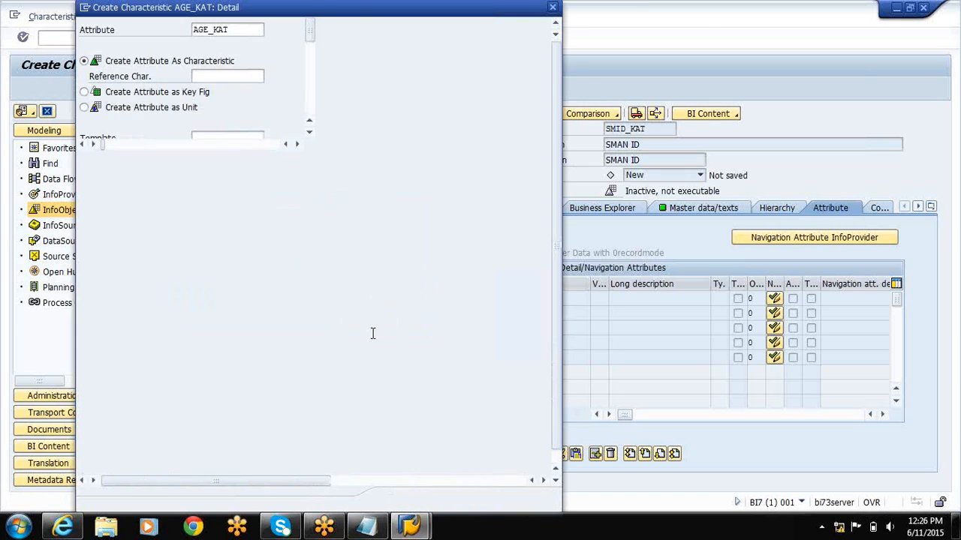
type("SM")
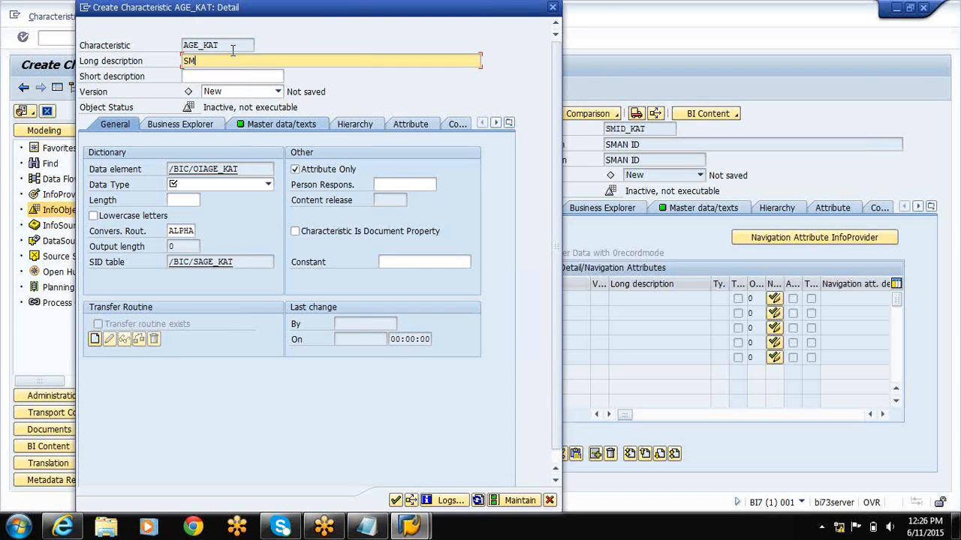
type("AN AGE")
left_click(215, 185)
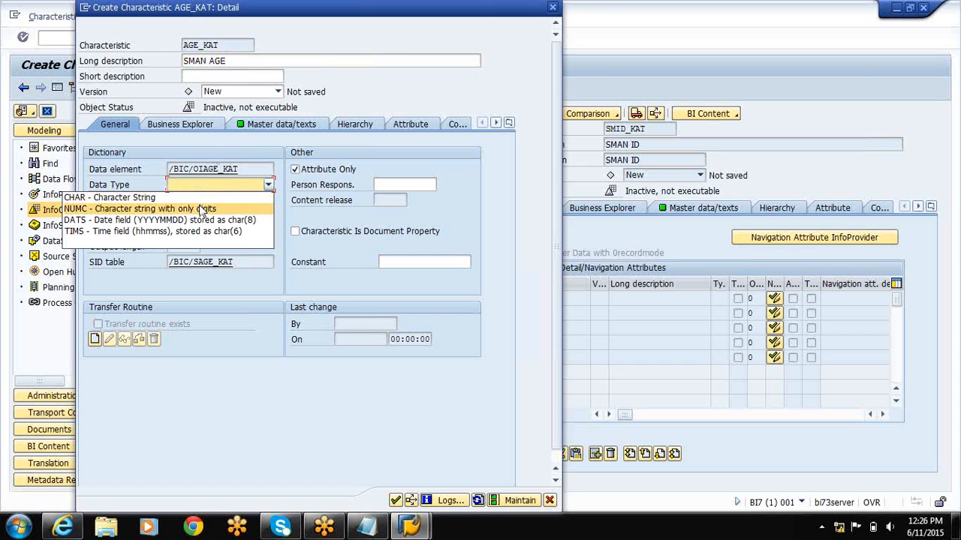
left_click(202, 209)
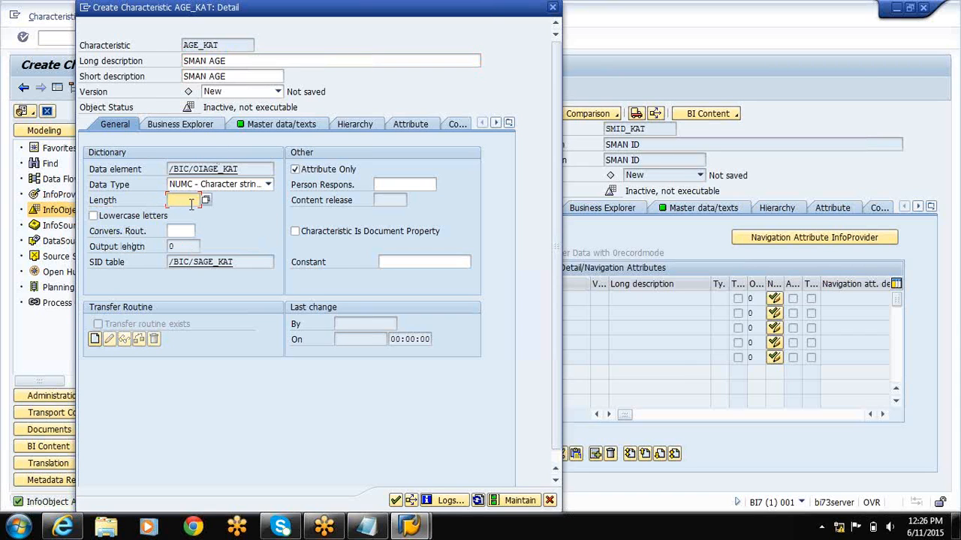
type("2")
left_click(394, 500)
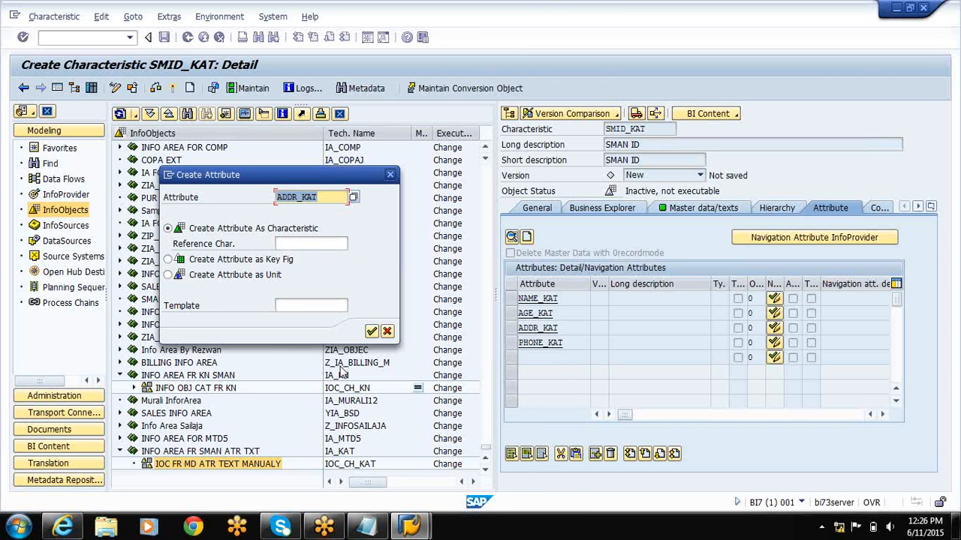
Create attribute ADDR_KAT as a characteristic with long description SMAN ADDR, data type CHAR and length 6.
left_click(371, 332)
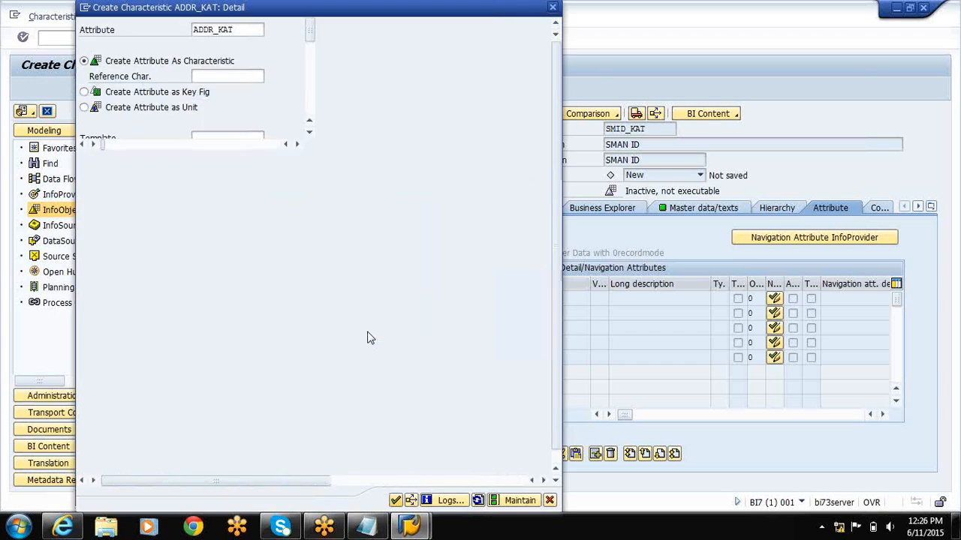
type("SMA")
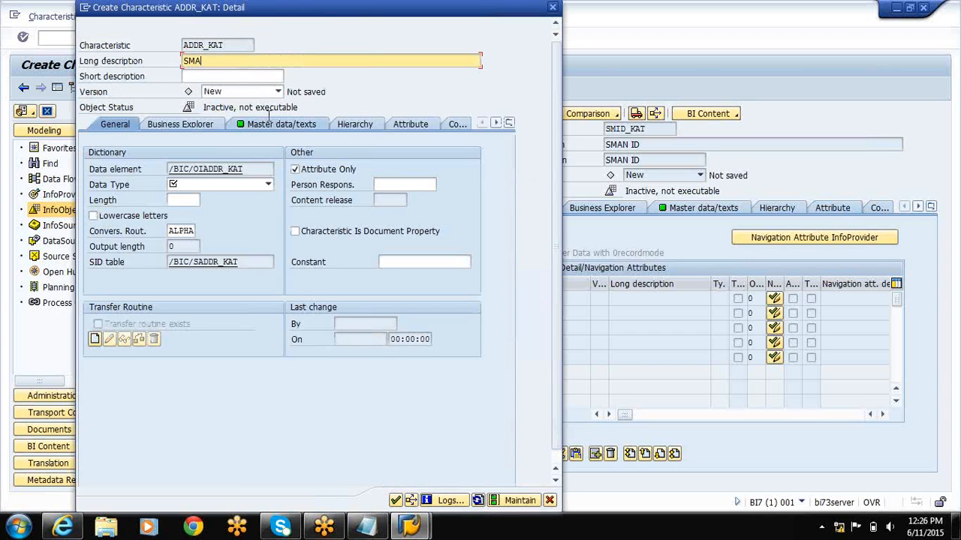
type("N ADDT")
type("R")
left_click(218, 188)
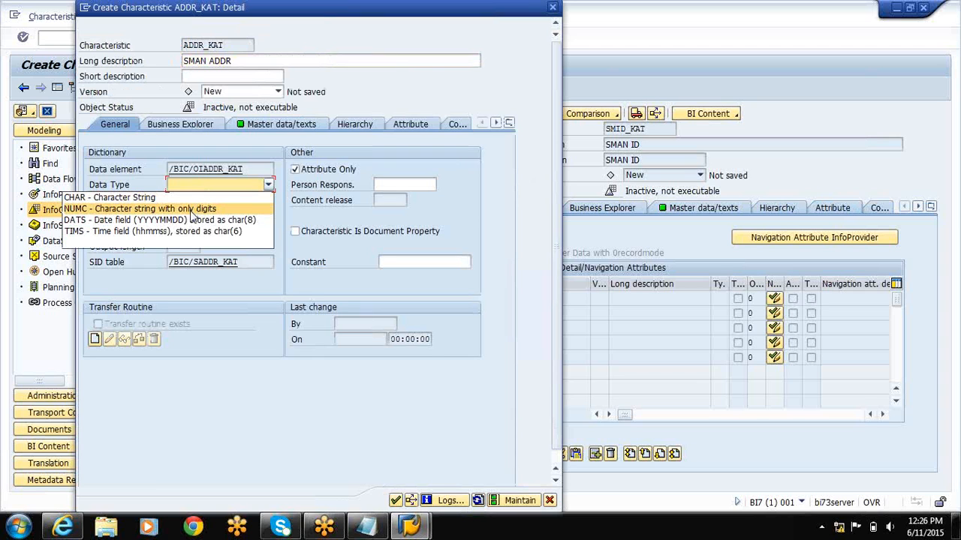
left_click(181, 197)
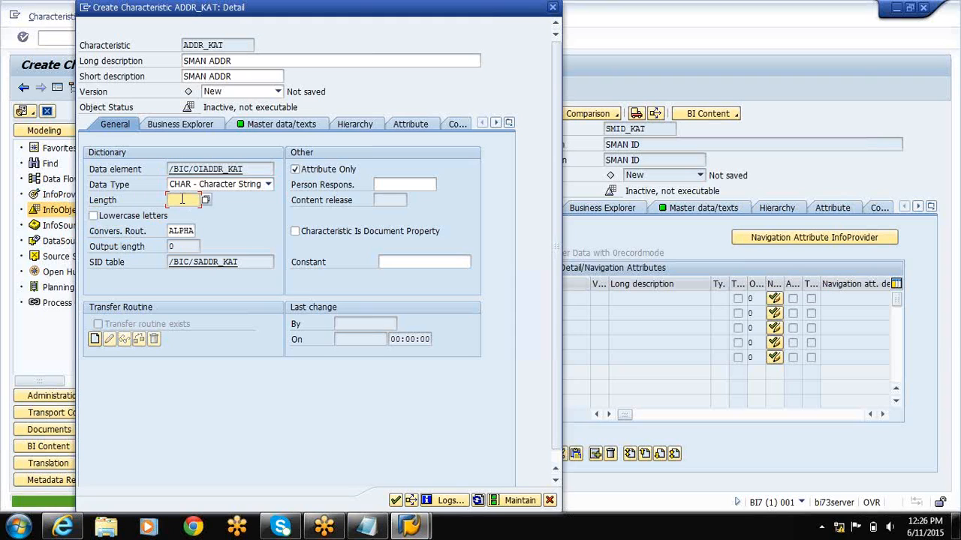
type("6")
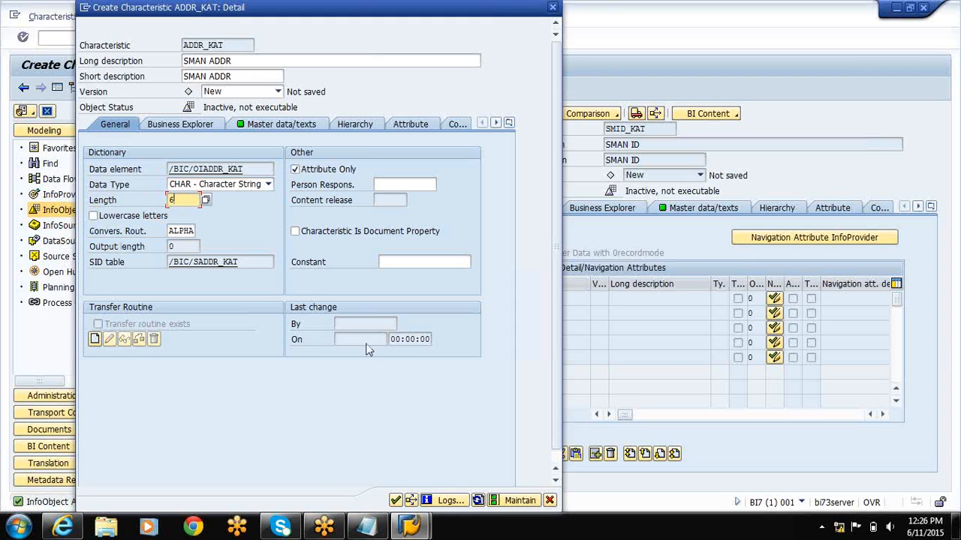
left_click(397, 501)
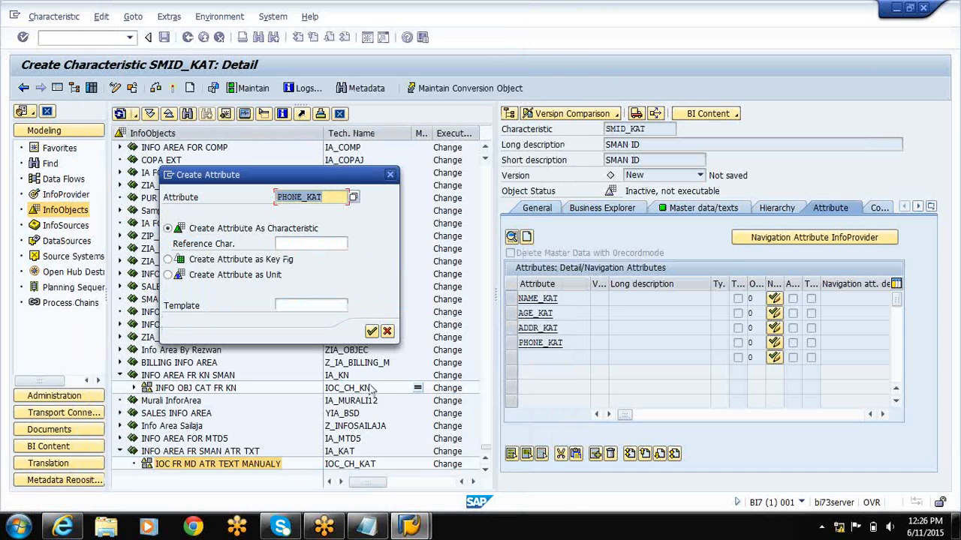
Create attribute PHONE_KAT as a characteristic with long description SMAN PHONE, data type NUMC and length 10.
left_click(371, 332)
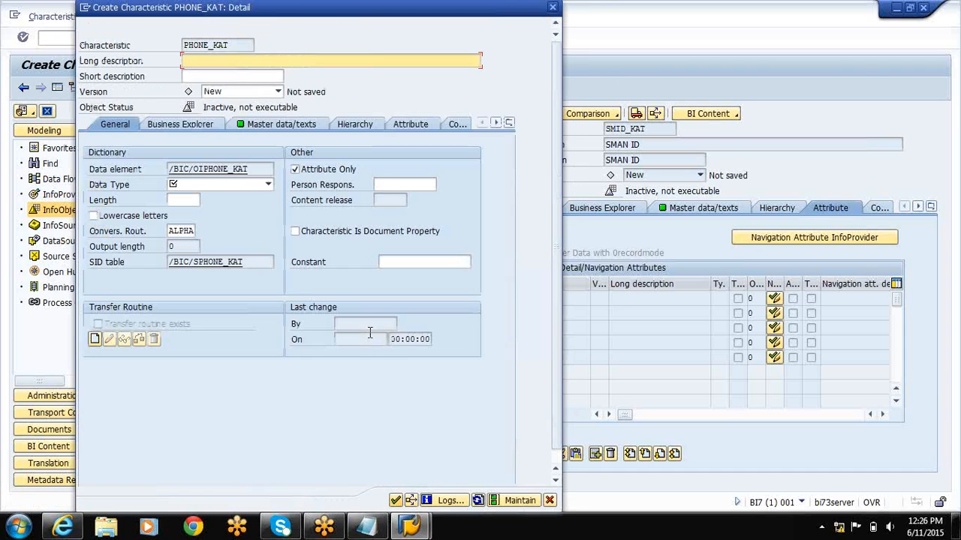
type("SM")
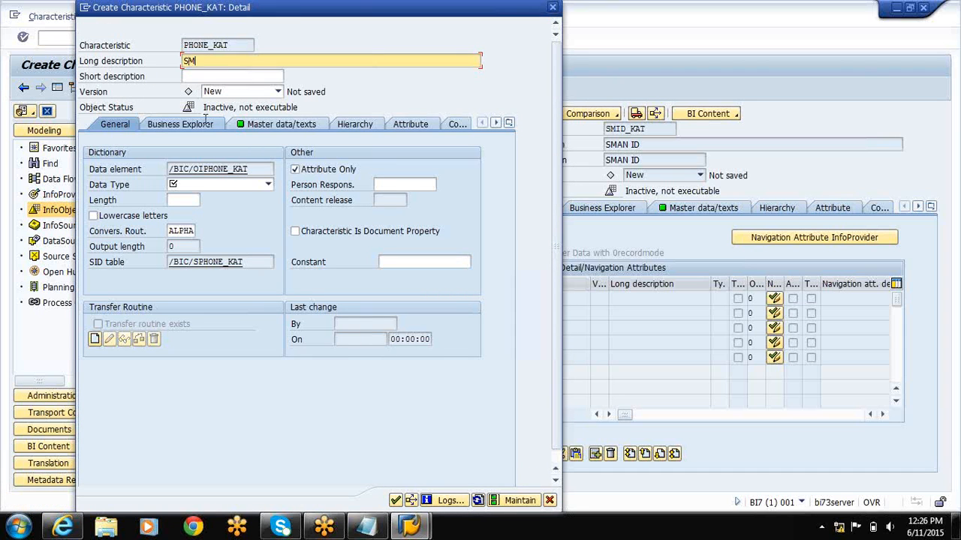
type("AN,PHONW")
key("BackSpace")
left_click(179, 189)
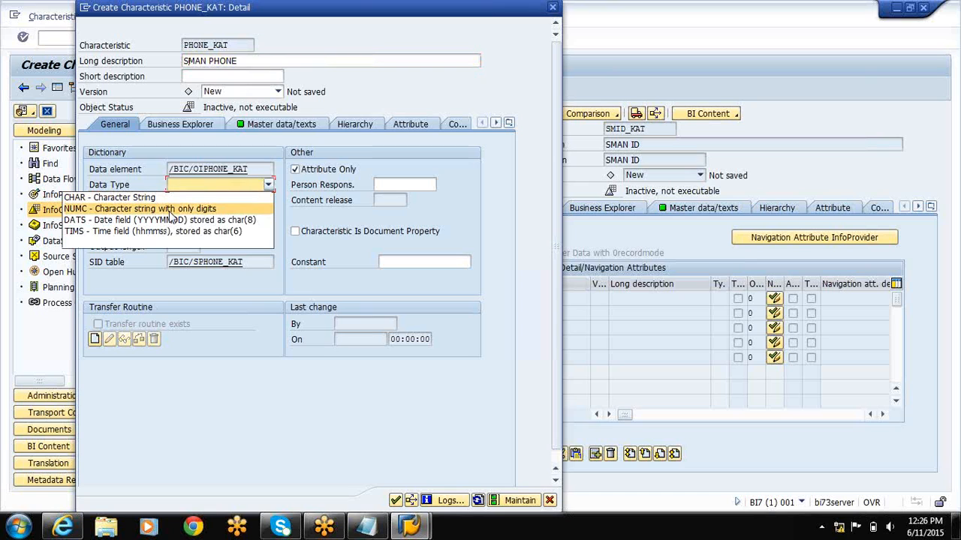
left_click(170, 210)
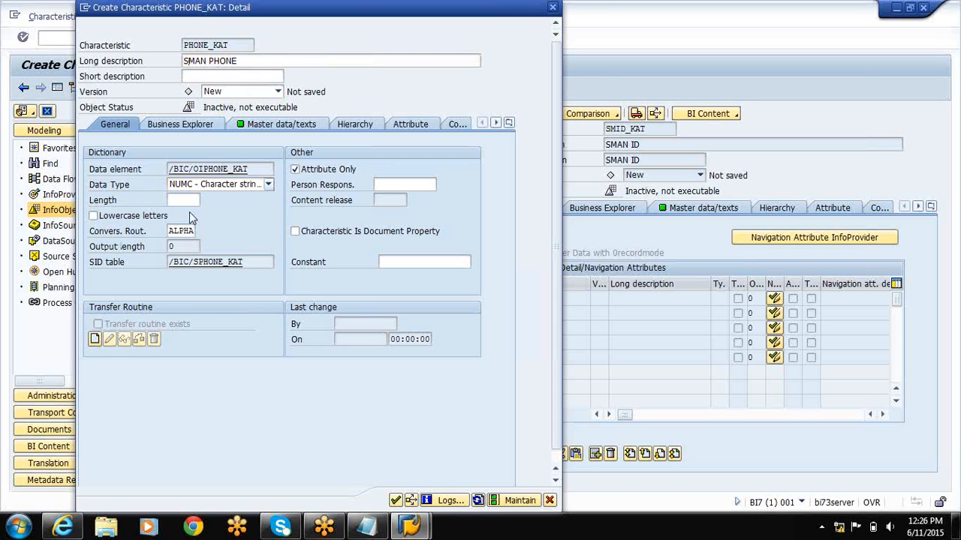
left_click(189, 201)
type("10")
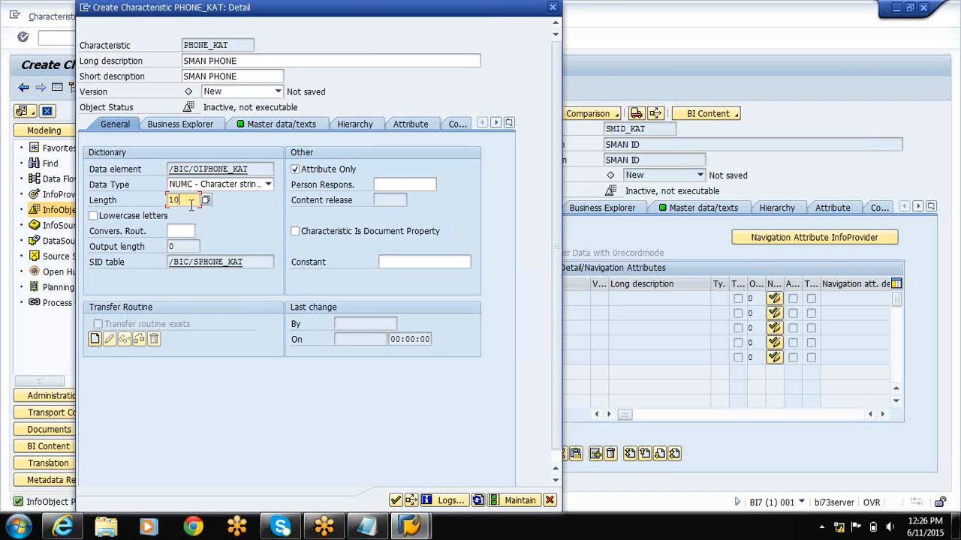
left_click(393, 499)
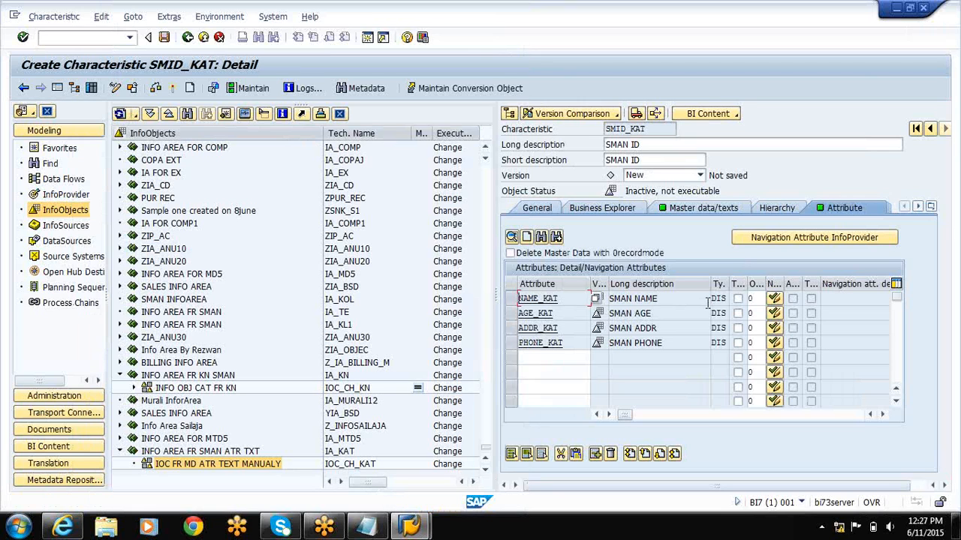
Switch ADDR_KAT and PHONE_KAT to navigation attributes and back to display attributes.
left_click(774, 328)
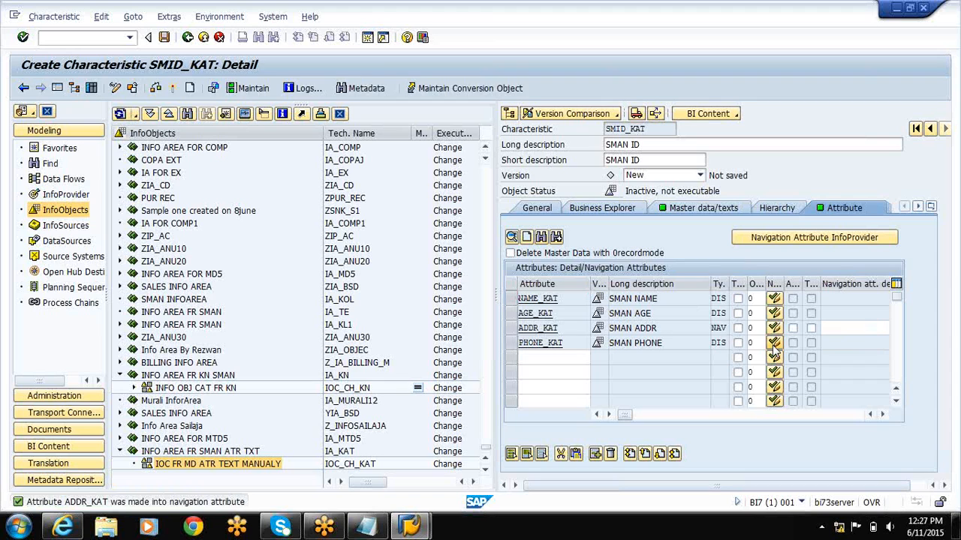
left_click(774, 342)
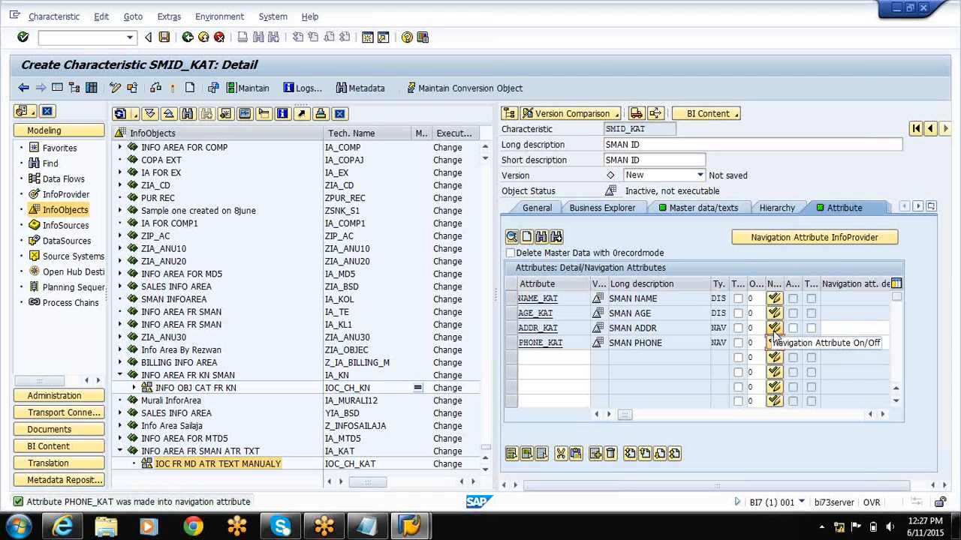
left_click(774, 328)
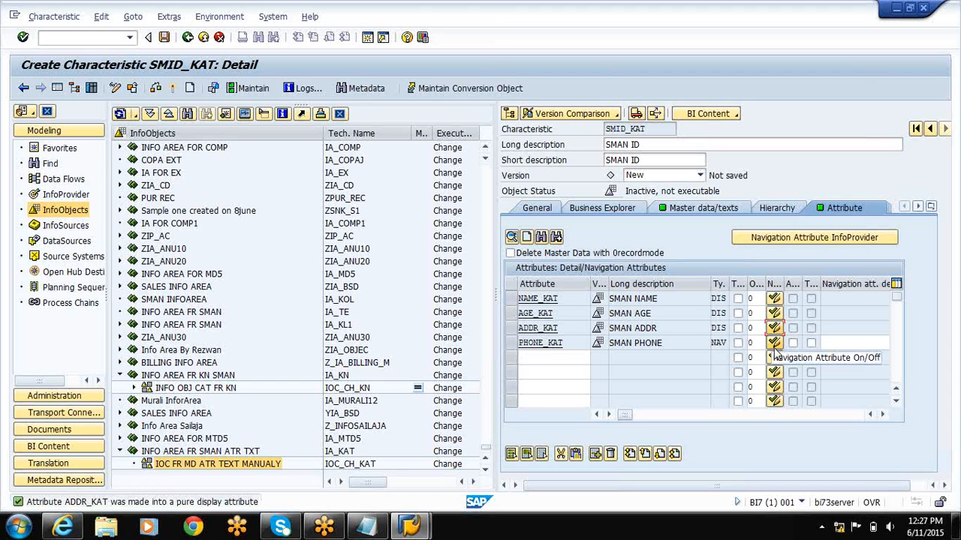
left_click(773, 343)
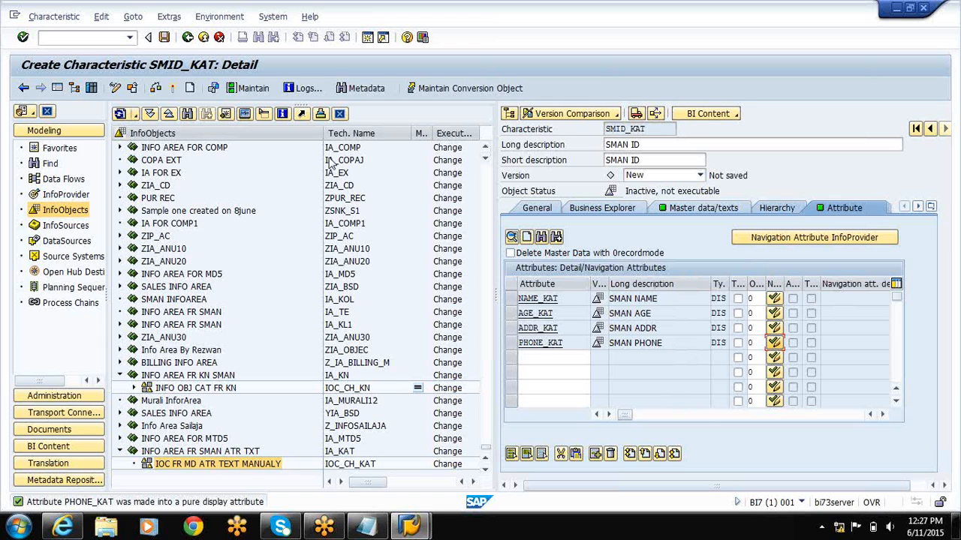
Activate SMID_KAT together with its dependent InfoObjects, saving them in package ZPACK_JSH and accepting the local workbench request.
left_click(173, 89)
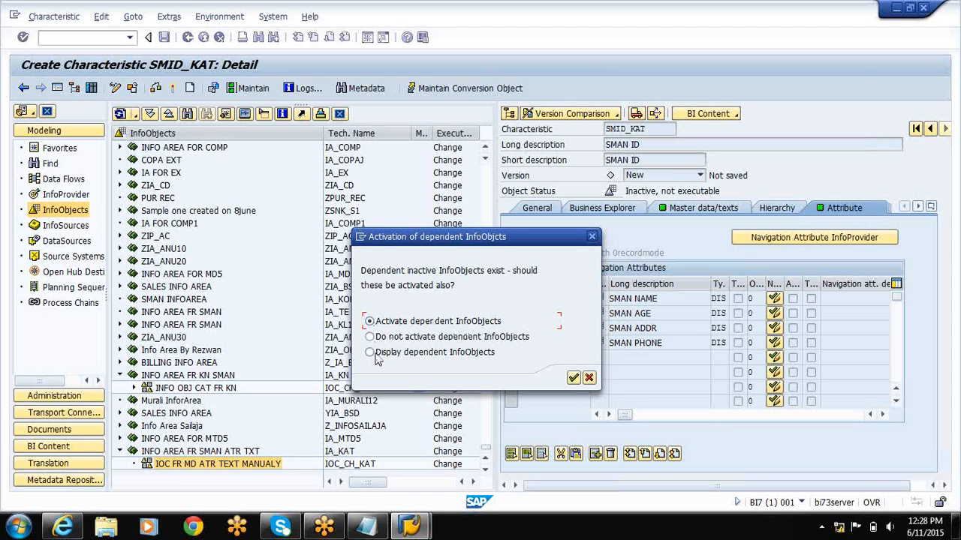
left_click(573, 377)
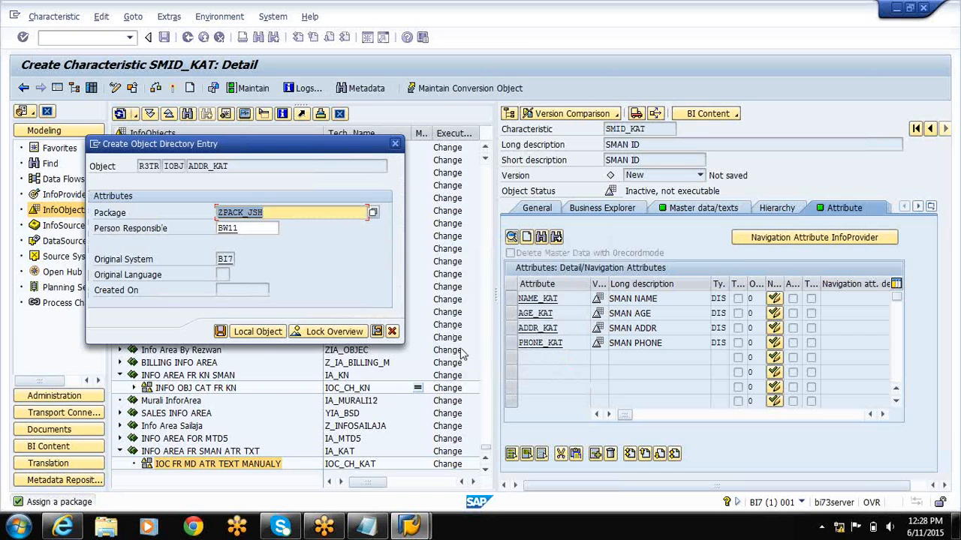
left_click(220, 332)
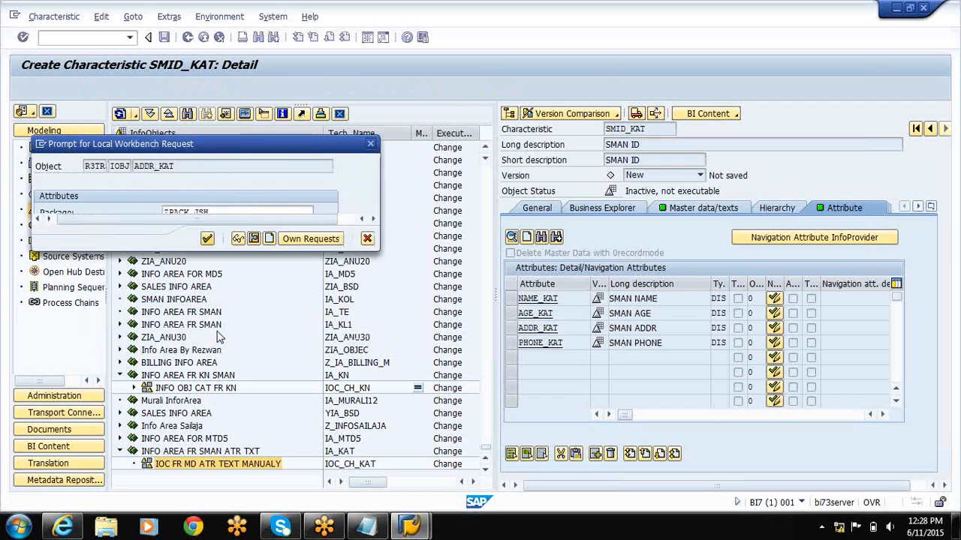
left_click(207, 239)
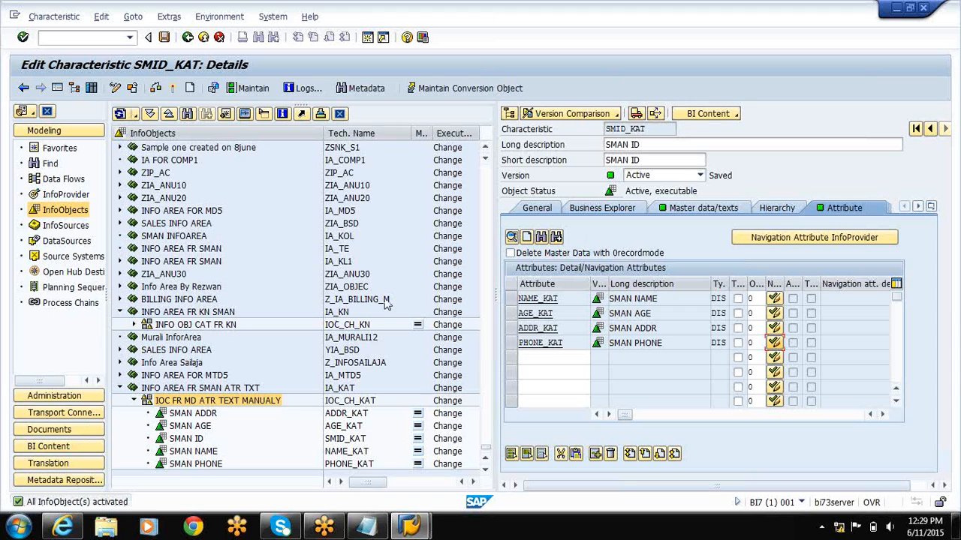
Review the general settings of SMID_KAT and its master data and text tables.
left_click(537, 210)
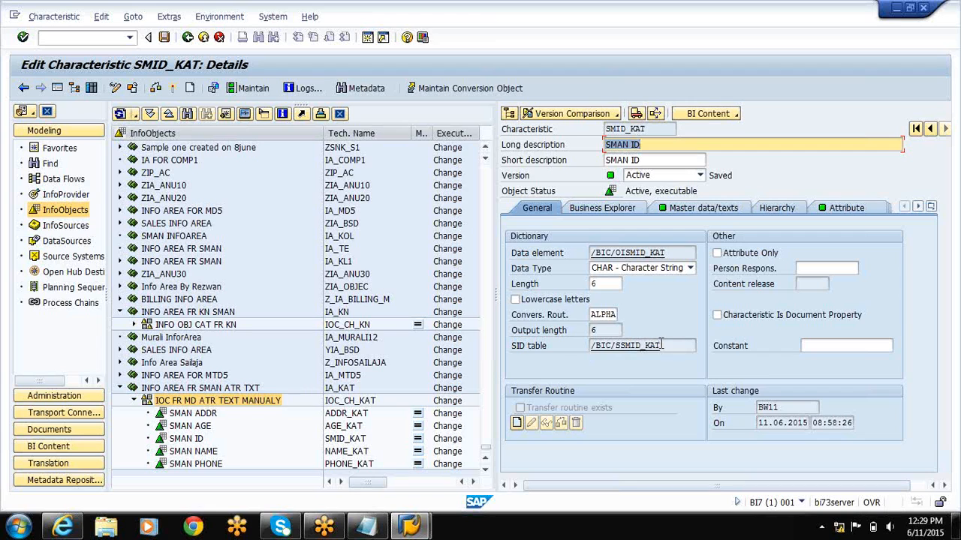
left_click(690, 214)
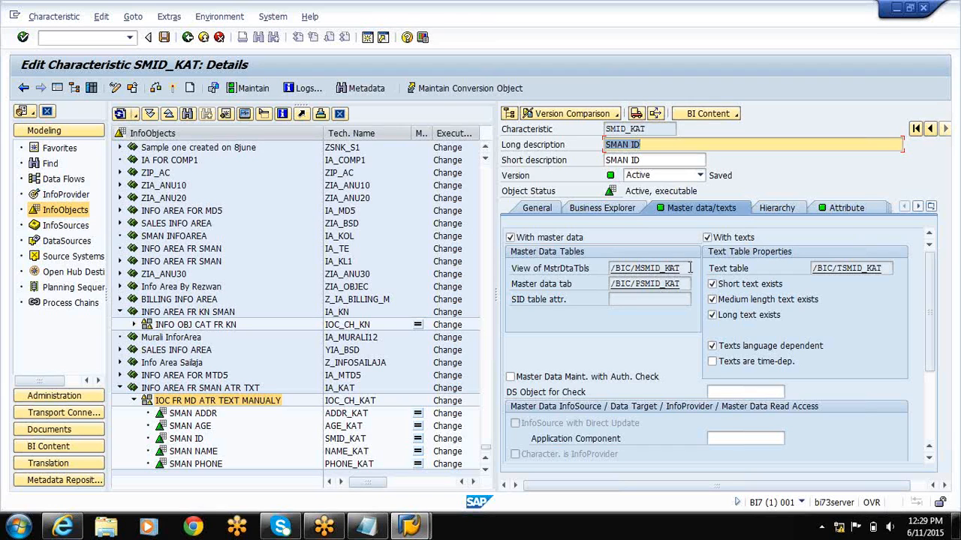
left_click(638, 284)
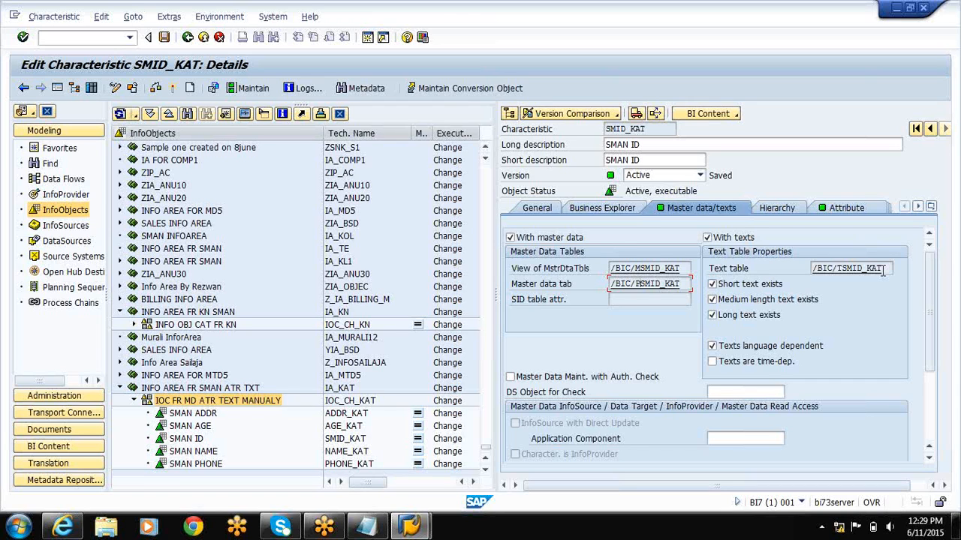
Switch to the Notepad notes and add the heading TEXT below the sample text records.
left_click(898, 9)
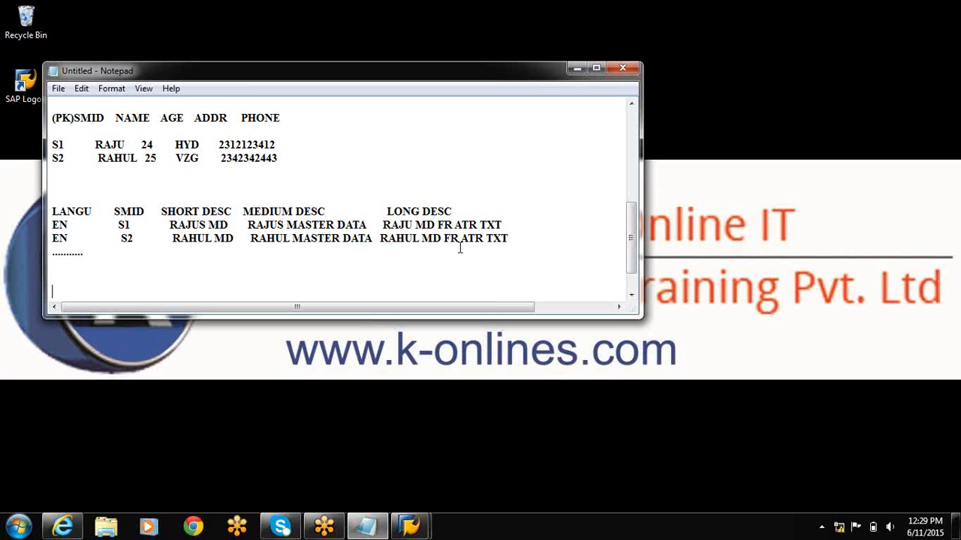
type("TEXT")
key("Return")
key("Return")
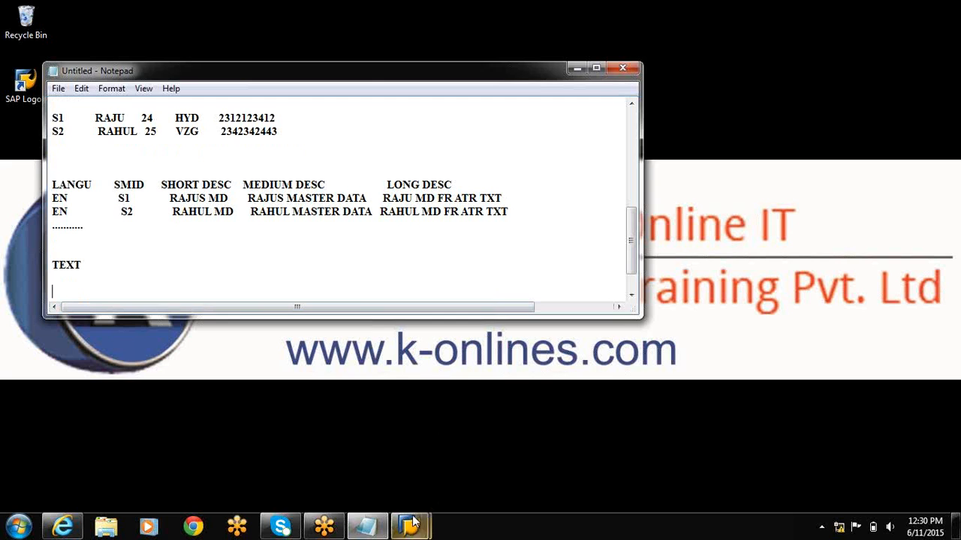
Check the text settings of SMID_KAT in SAP, then list LANGU and PK under the TEXT heading in Notepad.
mouse_move(412, 523)
left_click(476, 473)
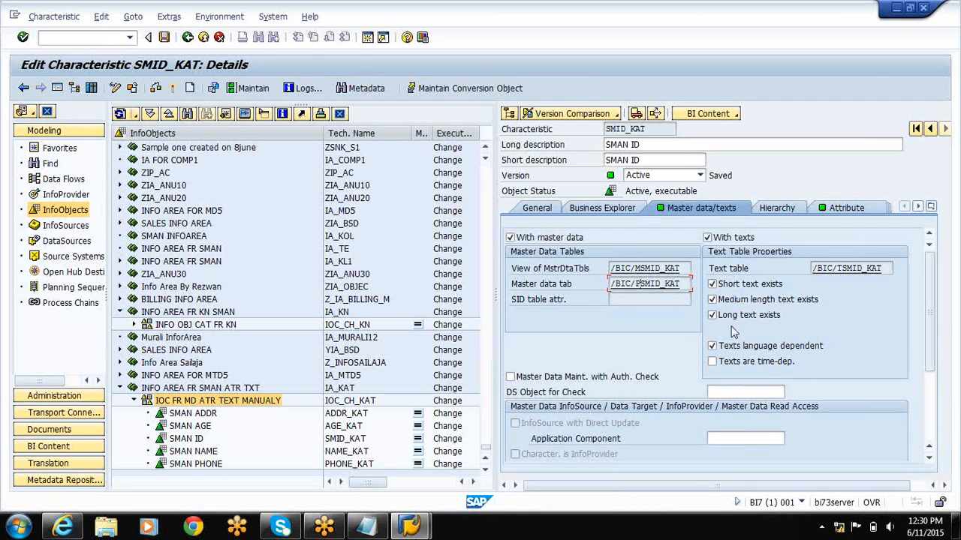
left_click(897, 11)
left_click(148, 288)
type("LANGU")
key("Return")
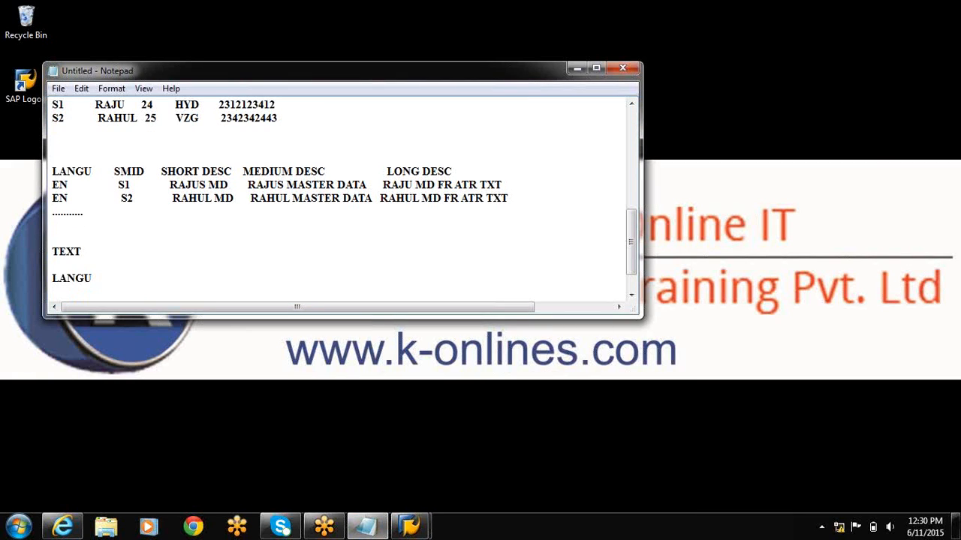
type("PK")
key("Return")
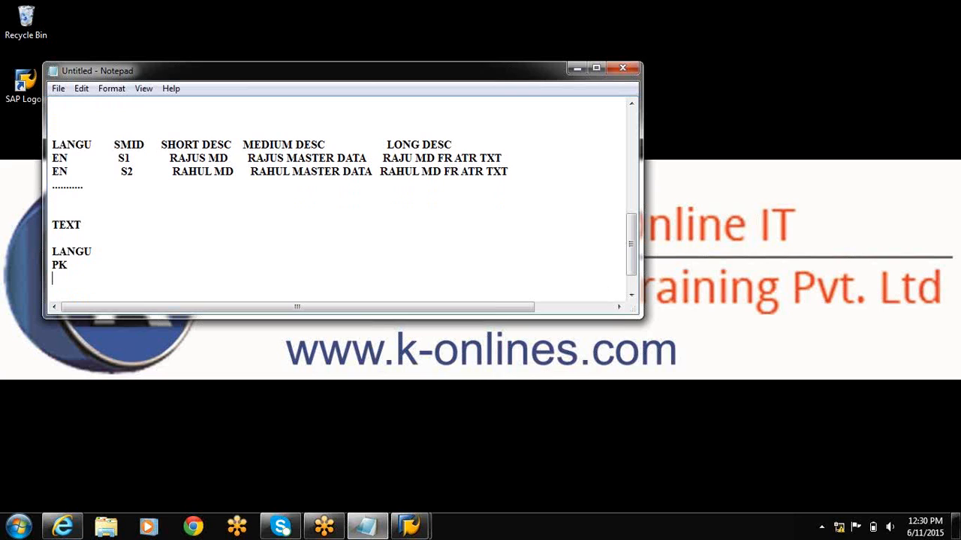
Add the text fields 0TXTSH, 0TXTMD and 0TXTLG on separate lines below PK.
type("0TXTSH")
key("Return")
type("0TXT")
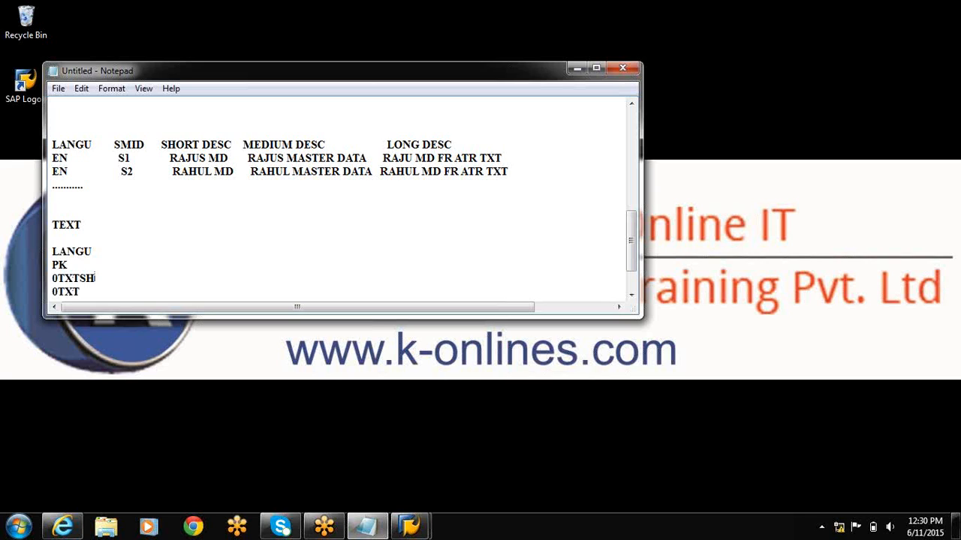
type("MD")
key("Return")
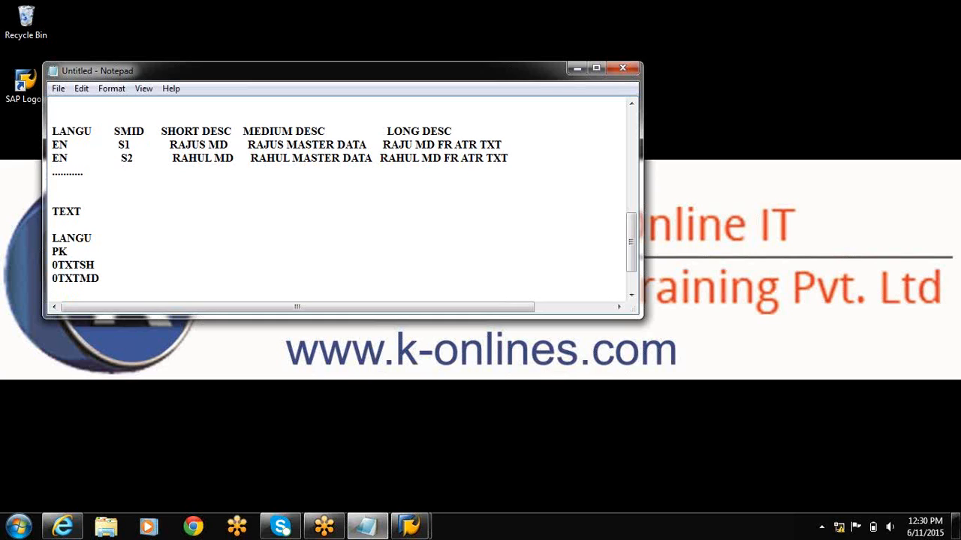
type("0TX")
type("TLG")
type("20")
type("-40")
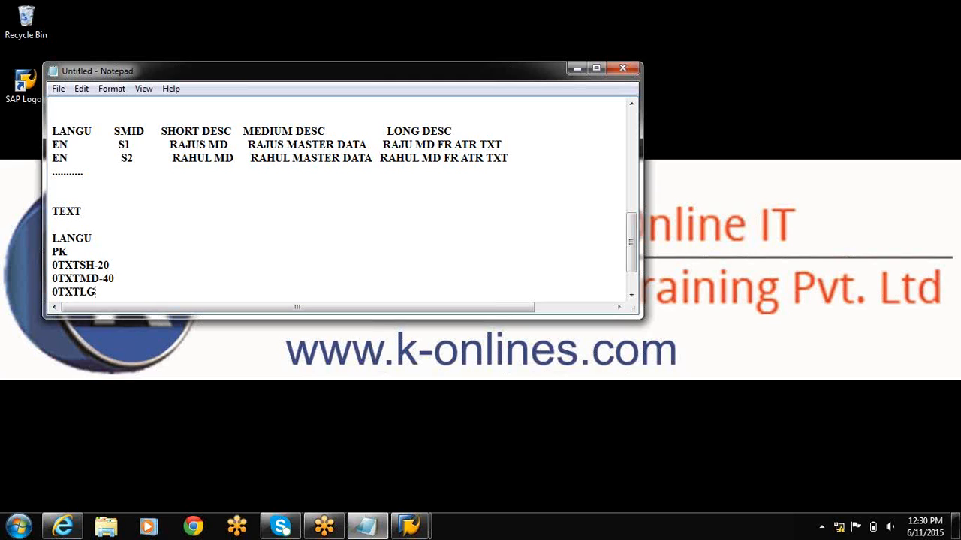
type("-60")
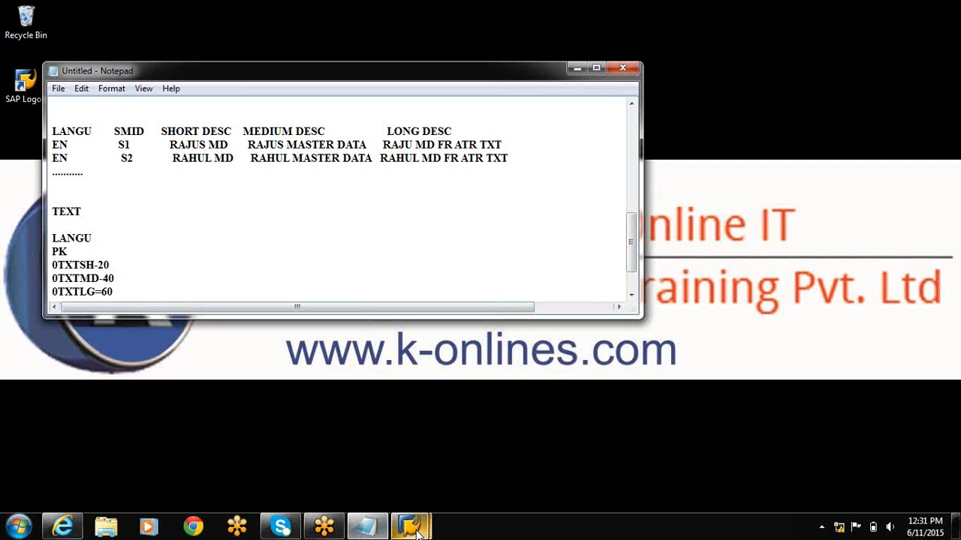
Compare the text table properties of SMID_KAT in SAP with the TEXT field list in Notepad.
mouse_move(418, 528)
left_click(488, 451)
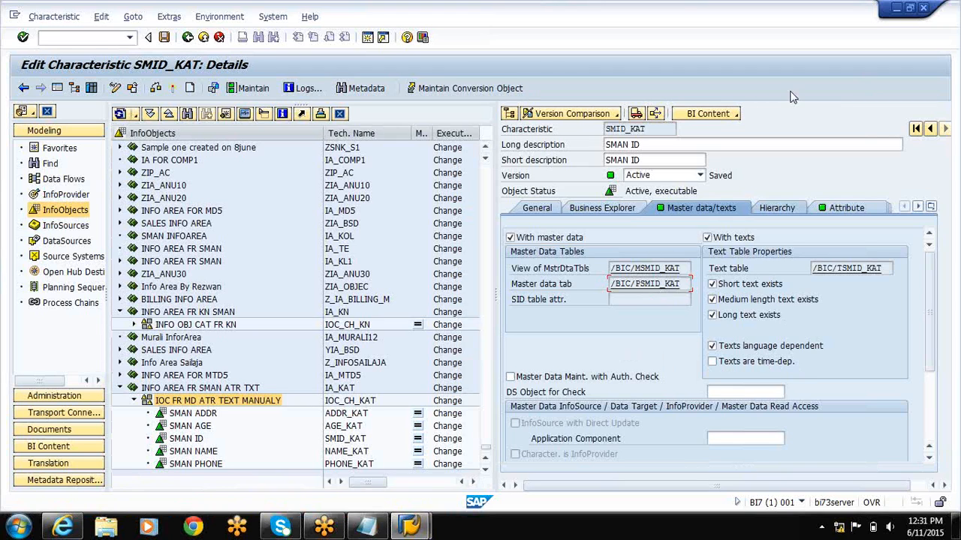
left_click(901, 13)
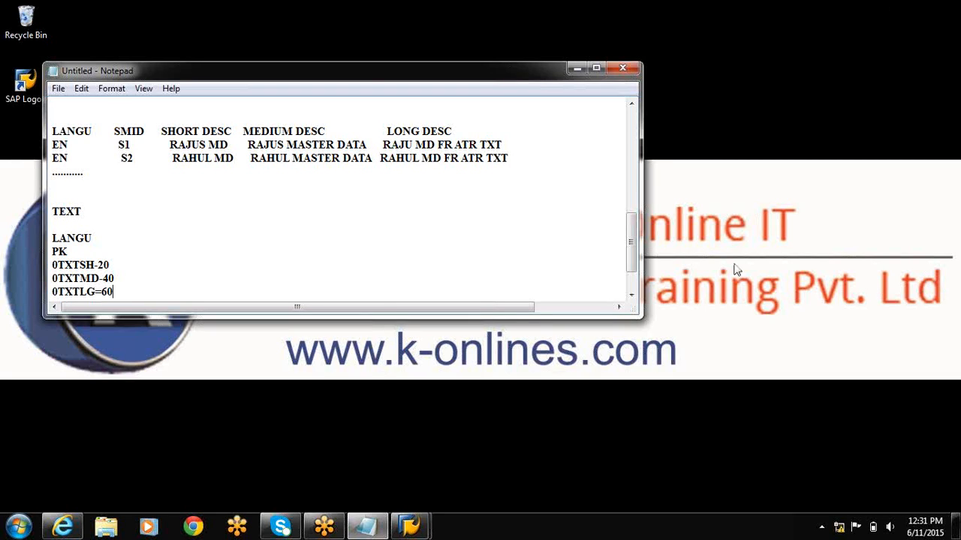
Switch back to SAP and open the master data maintenance list for SMID_KAT, executing the selection with its default values.
left_click(409, 525)
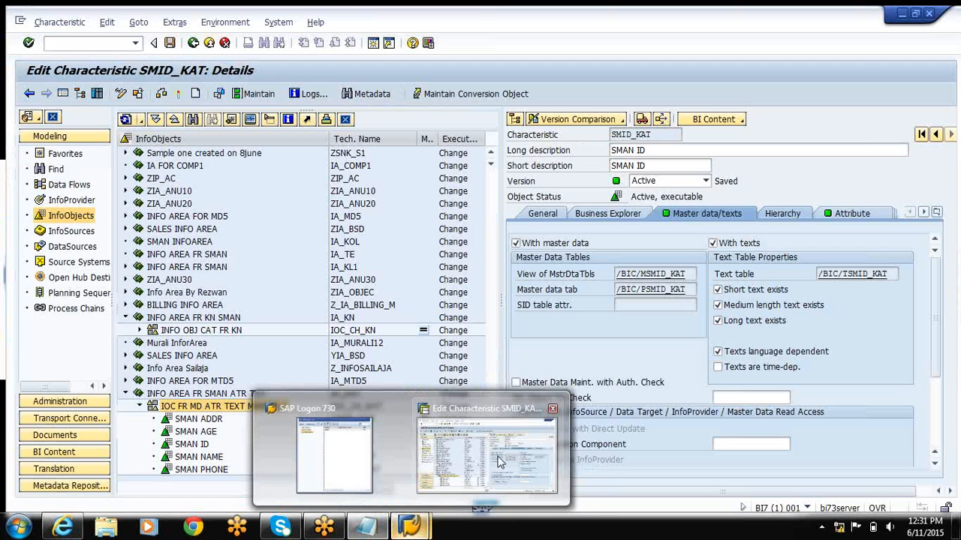
left_click(486, 454)
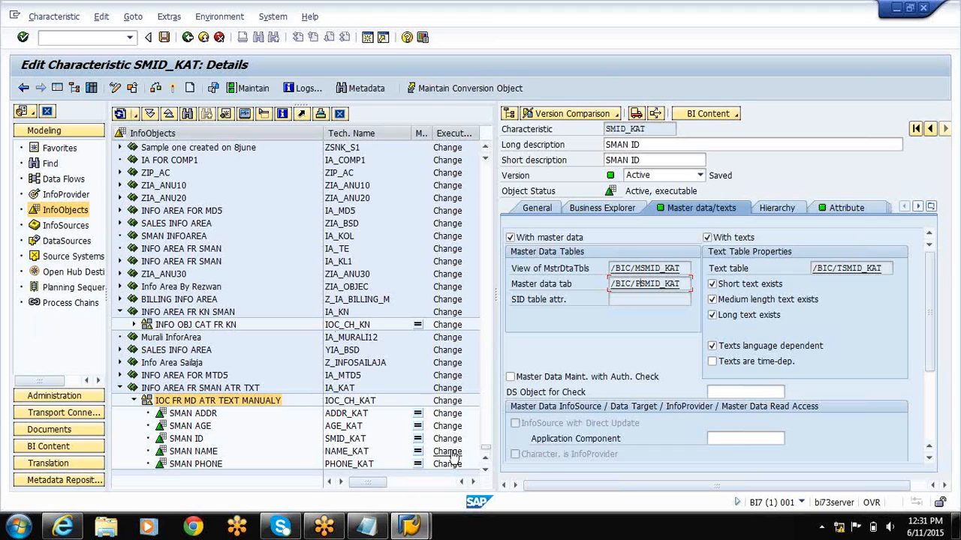
left_click(484, 458)
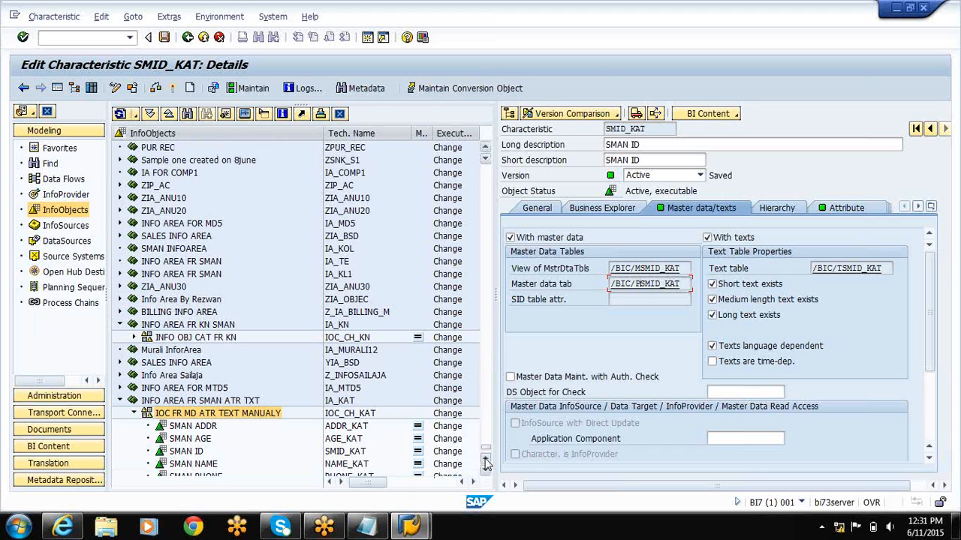
left_click(485, 458)
left_click(484, 459)
left_click(489, 474)
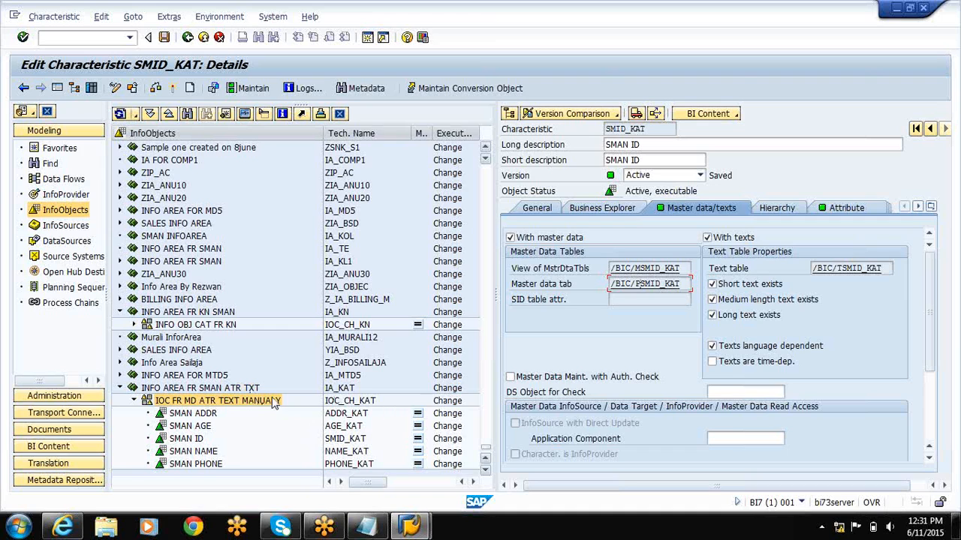
left_click(251, 88)
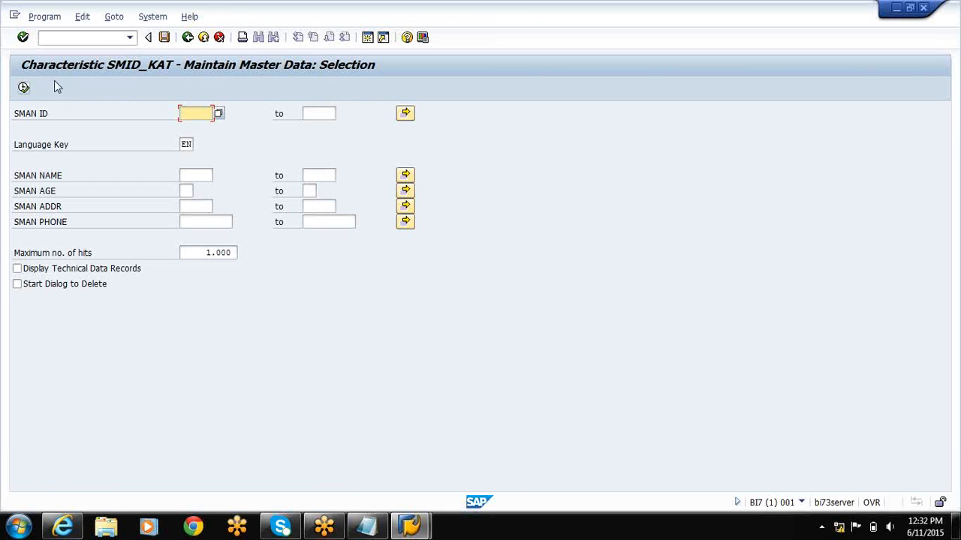
left_click(23, 88)
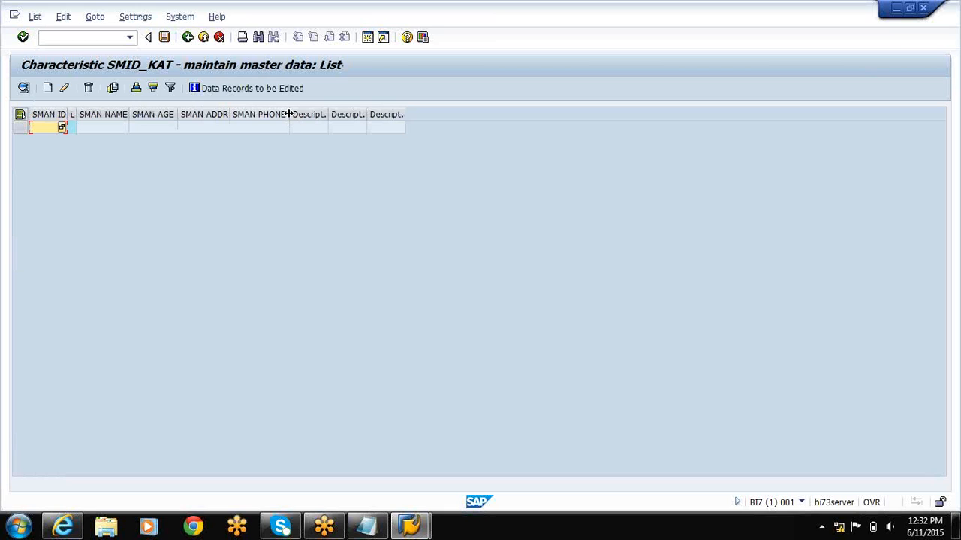
Adjust the list's column widths so the Language, Short Description, Medium Description and Long Description headings are fully readable.
left_click_drag(289, 114, 315, 114)
left_click_drag(458, 105, 738, 112)
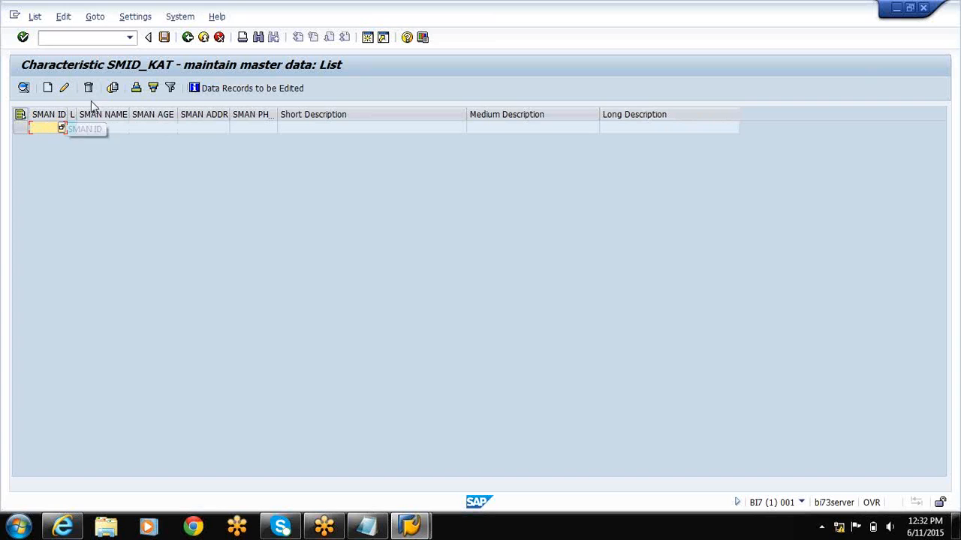
left_click_drag(76, 112, 124, 110)
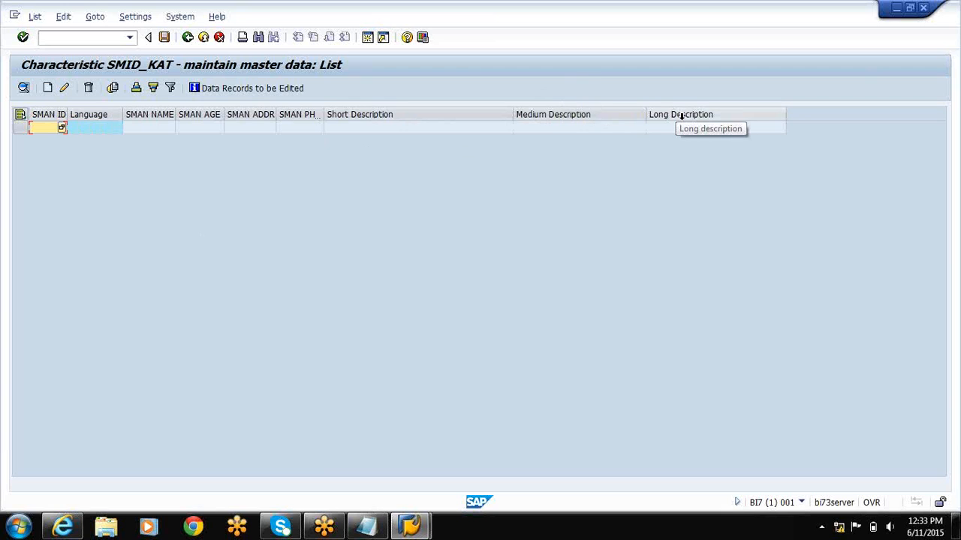
Compare the columns of the SMID_KAT maintenance list with the sample text and attribute records in Notepad.
left_click(895, 9)
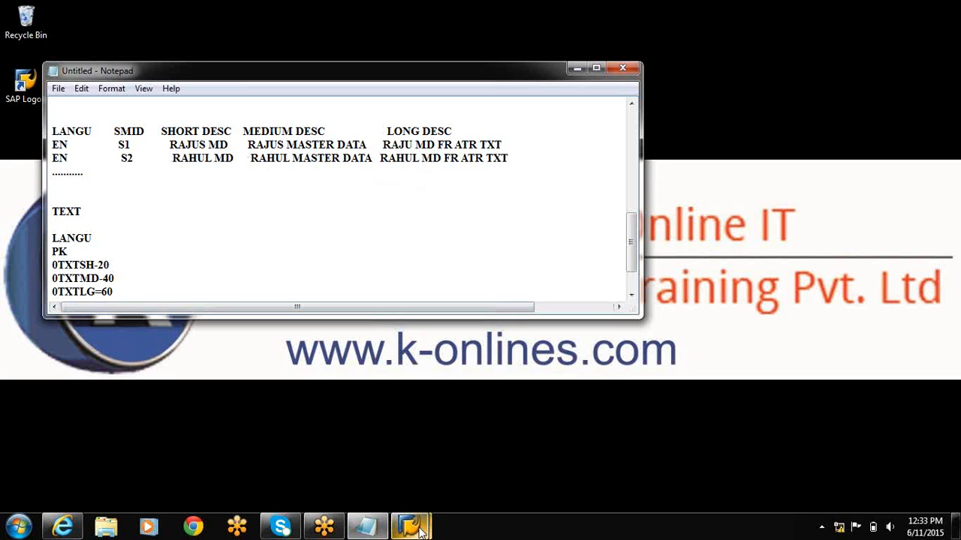
mouse_move(409, 525)
left_click(478, 477)
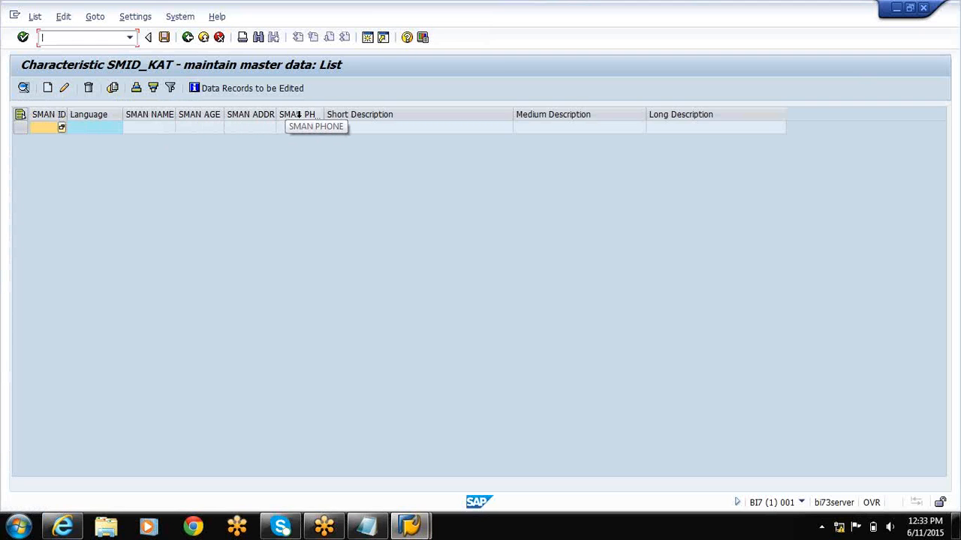
left_click(895, 8)
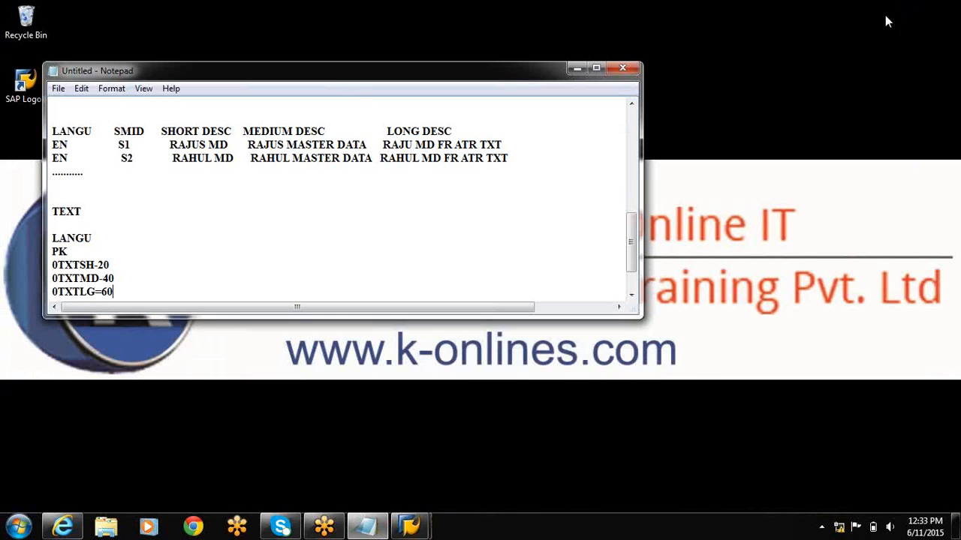
mouse_move(409, 525)
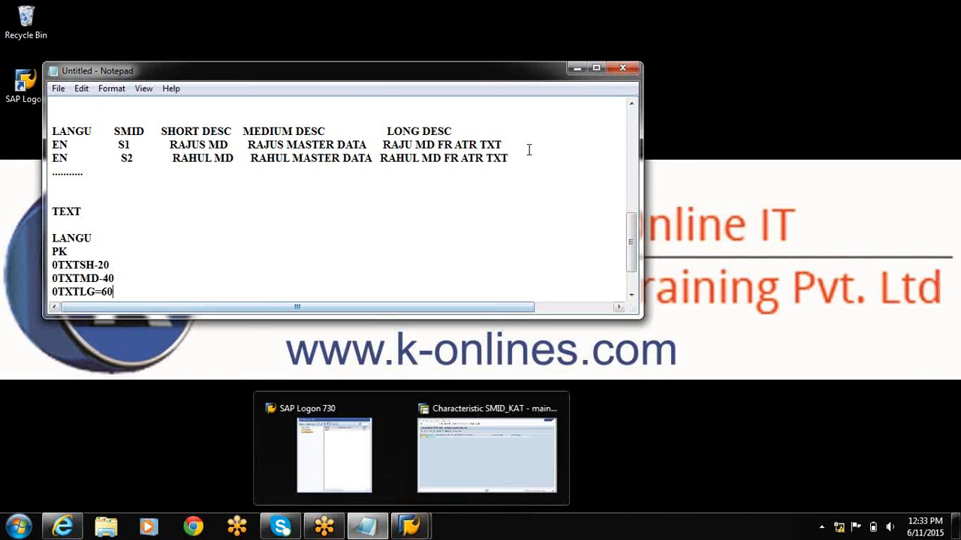
left_click(634, 139)
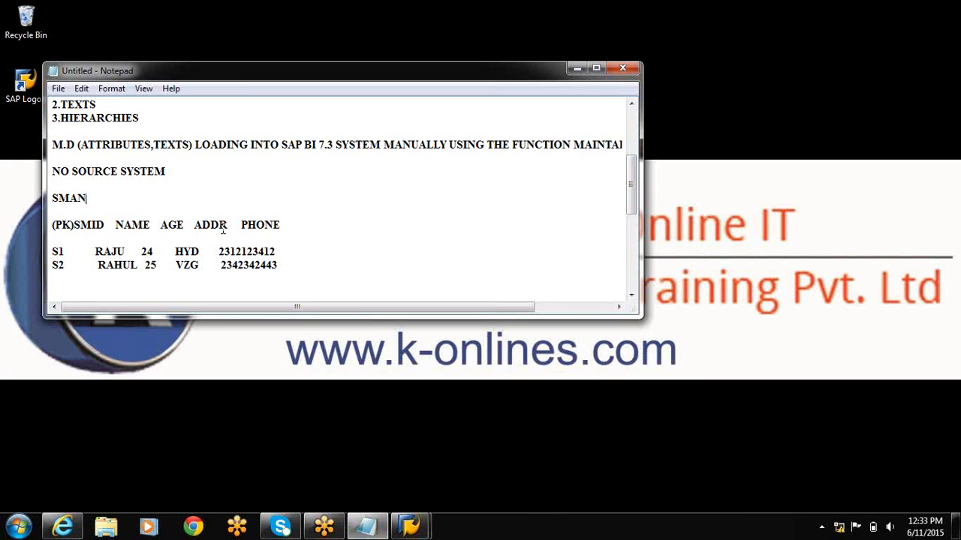
mouse_move(417, 527)
left_click(423, 497)
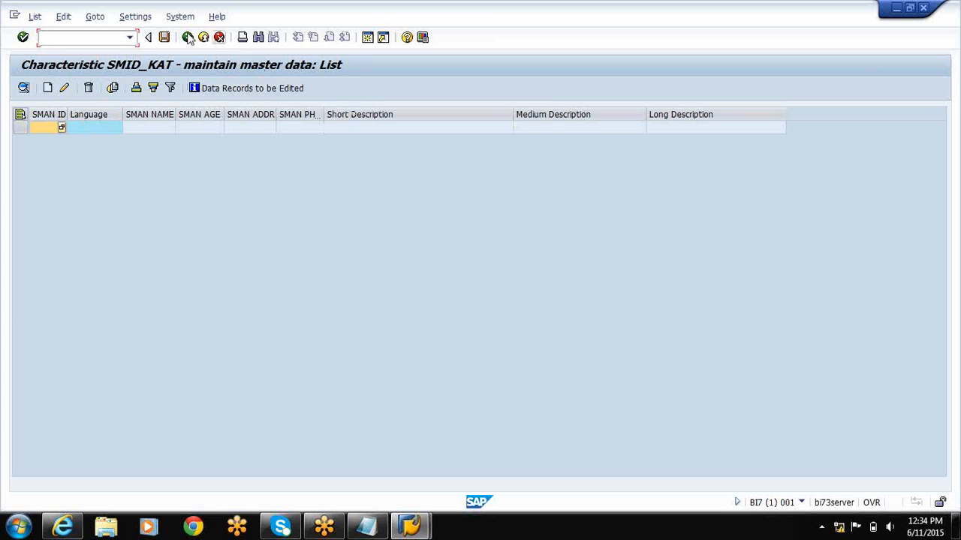
Leave the master data maintenance and return to the details of characteristic SMID_KAT.
left_click(188, 38)
left_click(187, 38)
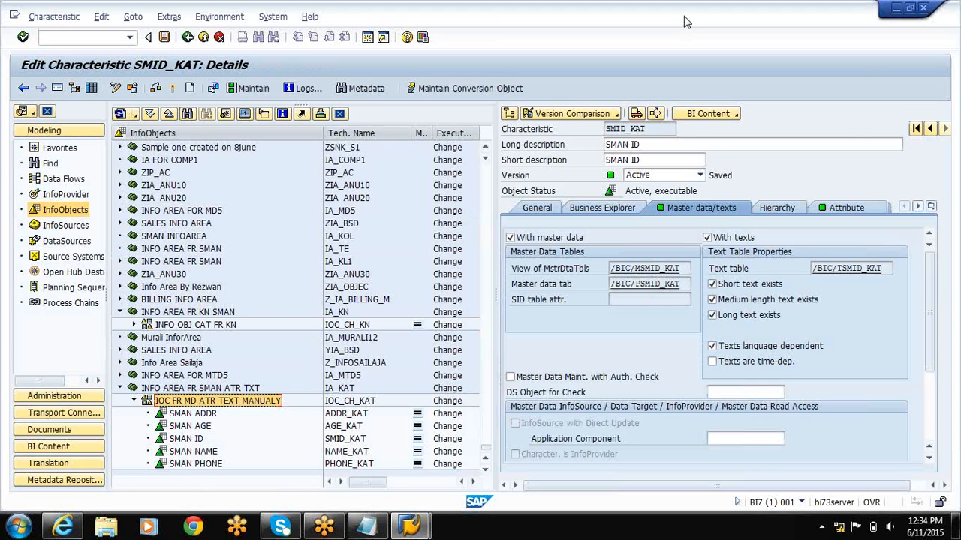
left_click(824, 53)
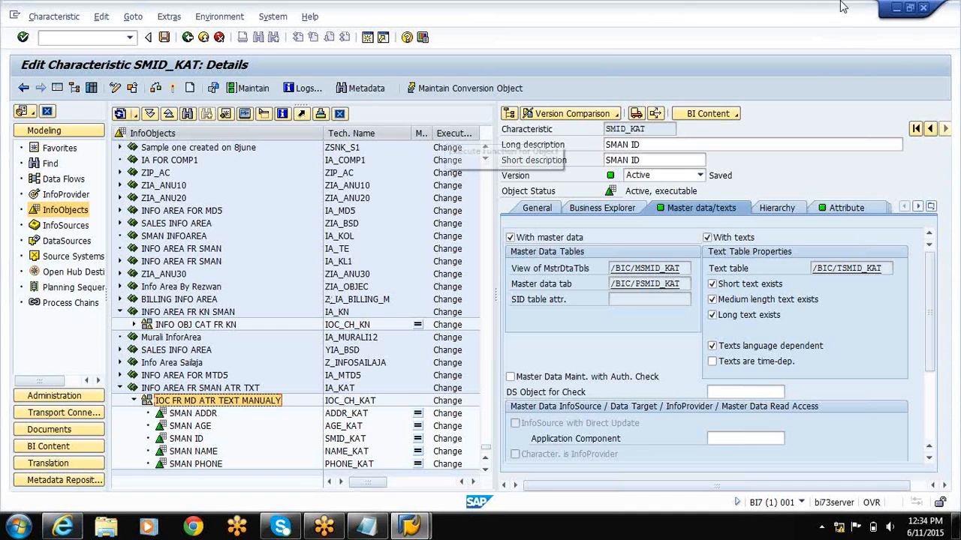
Minimize SAP and switch to Internet Explorer to view the Kuncham Online IT Training website.
left_click(893, 9)
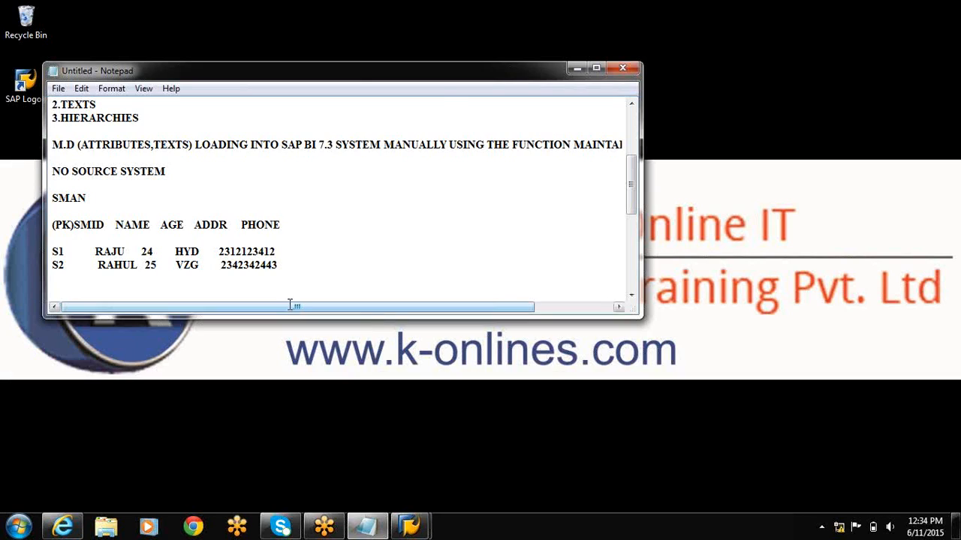
left_click(62, 528)
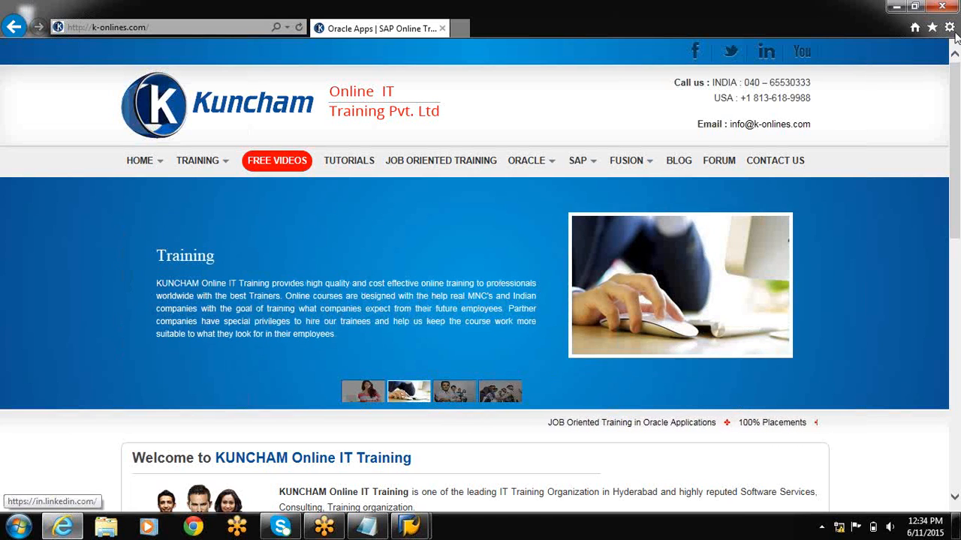
left_click(954, 34)
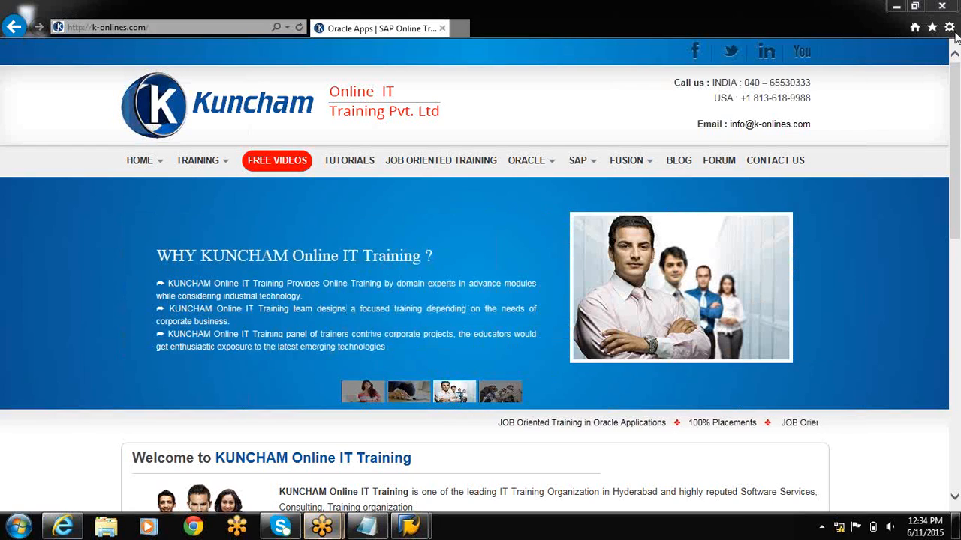